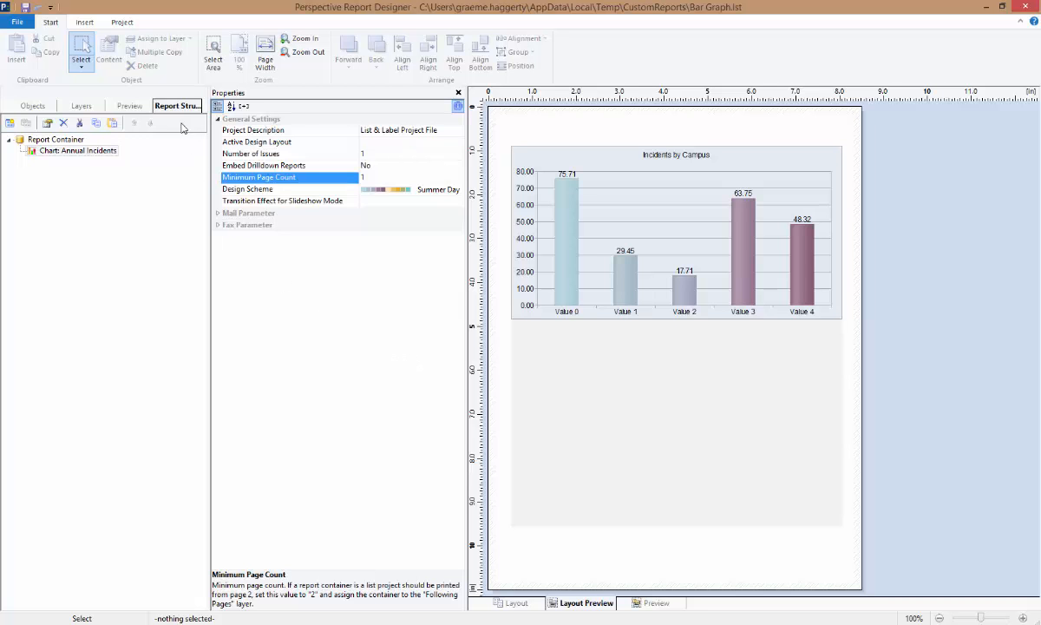
- Open the properties of the Annual Incidents chart and examine the category axis coordinate label options and the general chart settings
double_click(99, 150)
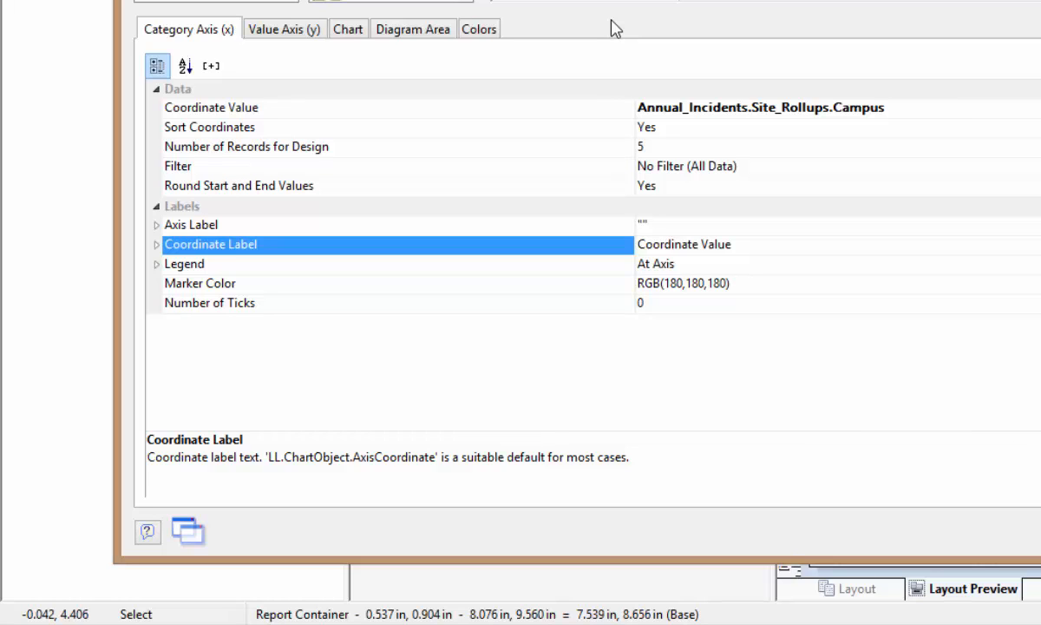
left_click(157, 245)
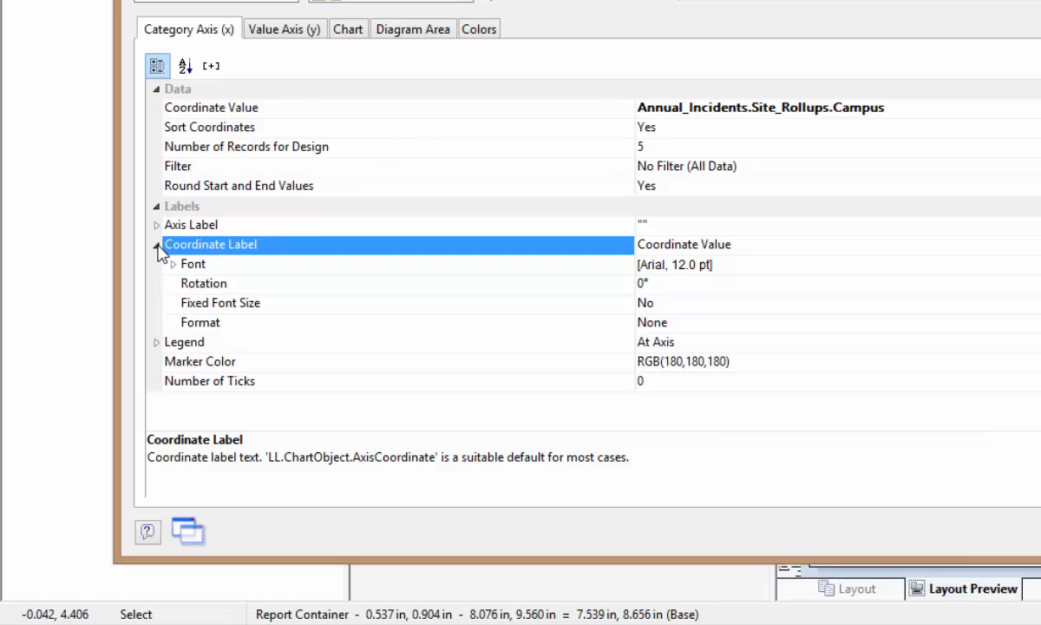
left_click(157, 245)
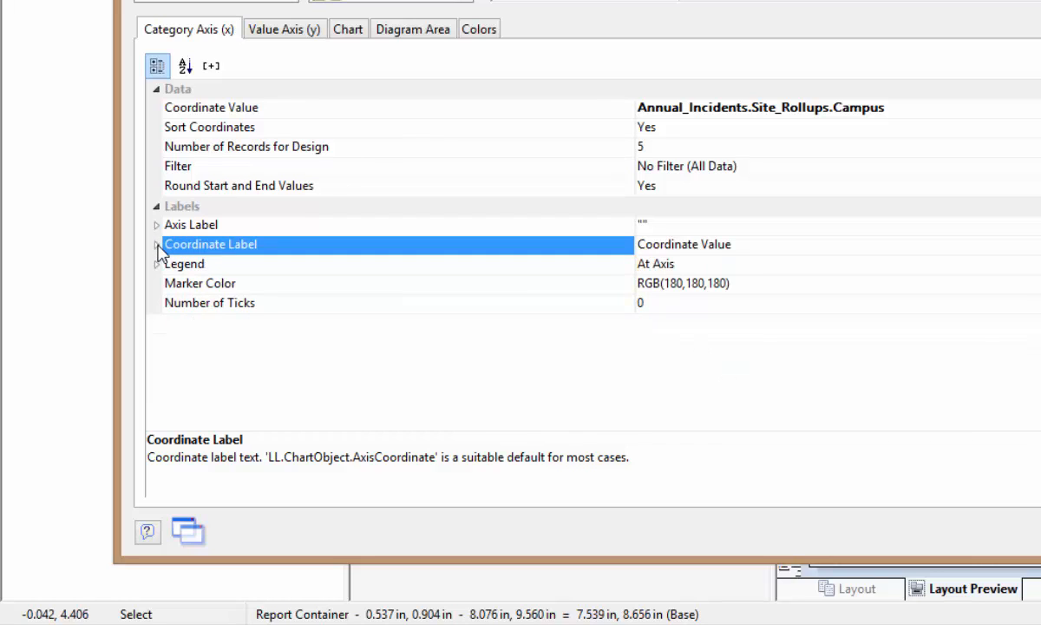
left_click(157, 245)
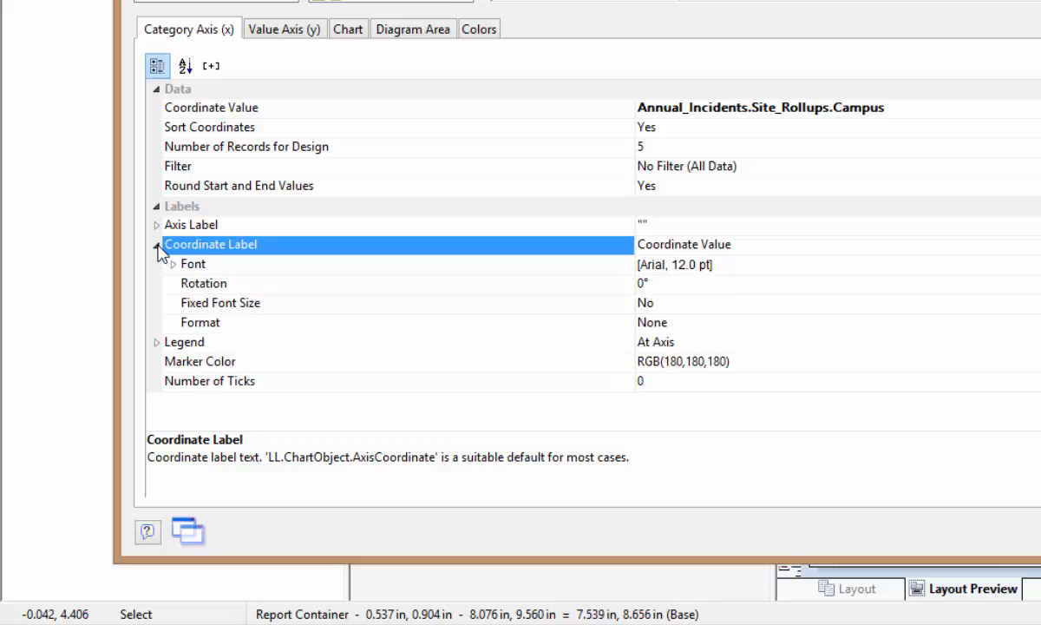
left_click(157, 244)
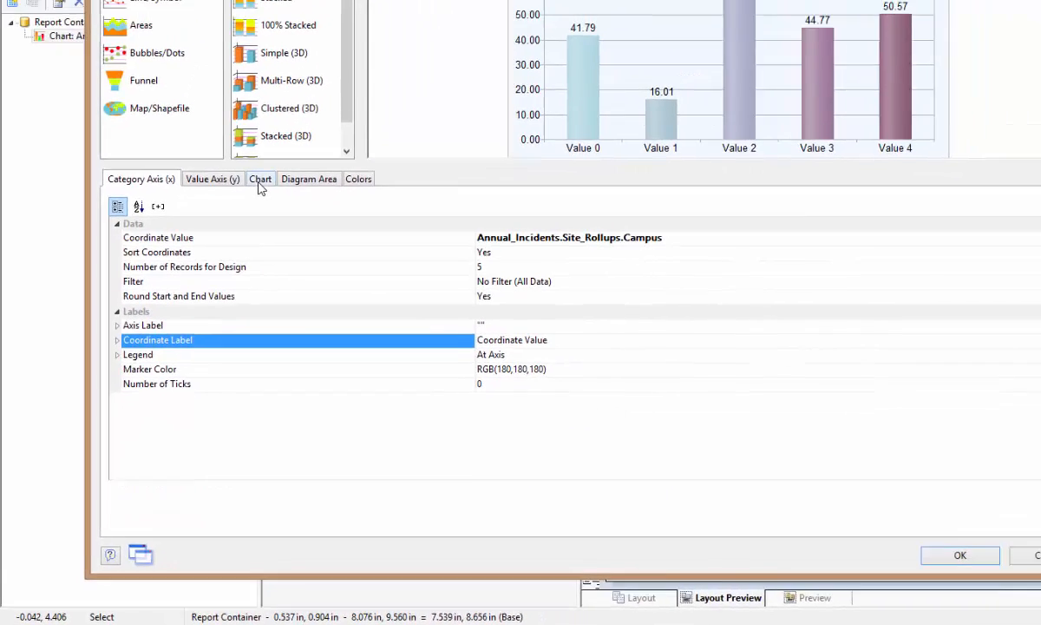
left_click(348, 29)
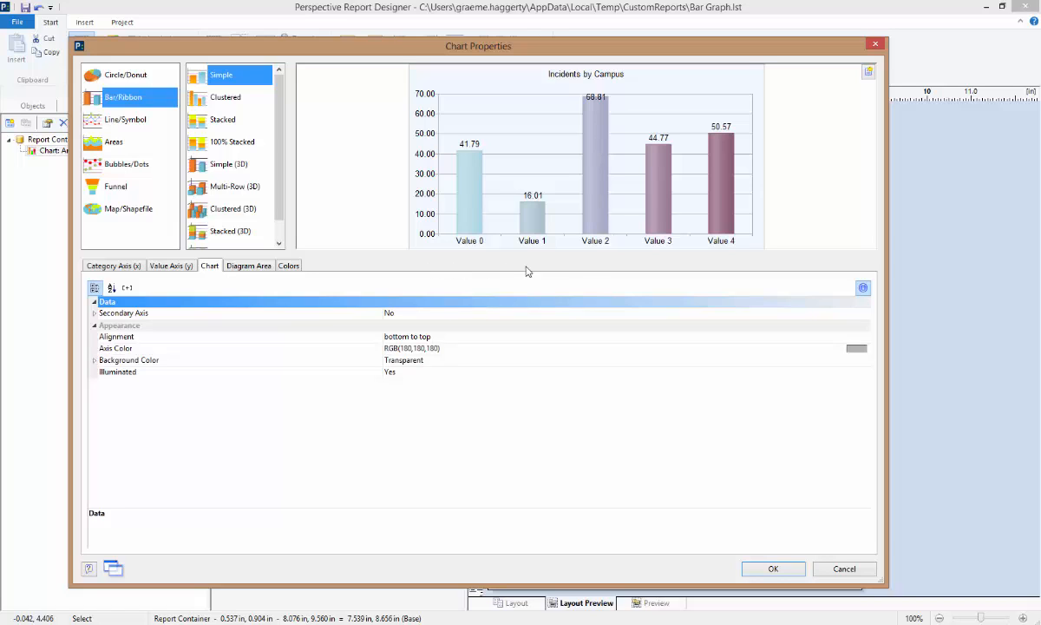
- Set the category axis coordinate label font to Arial Narrow Bold, size 10
left_click(597, 246)
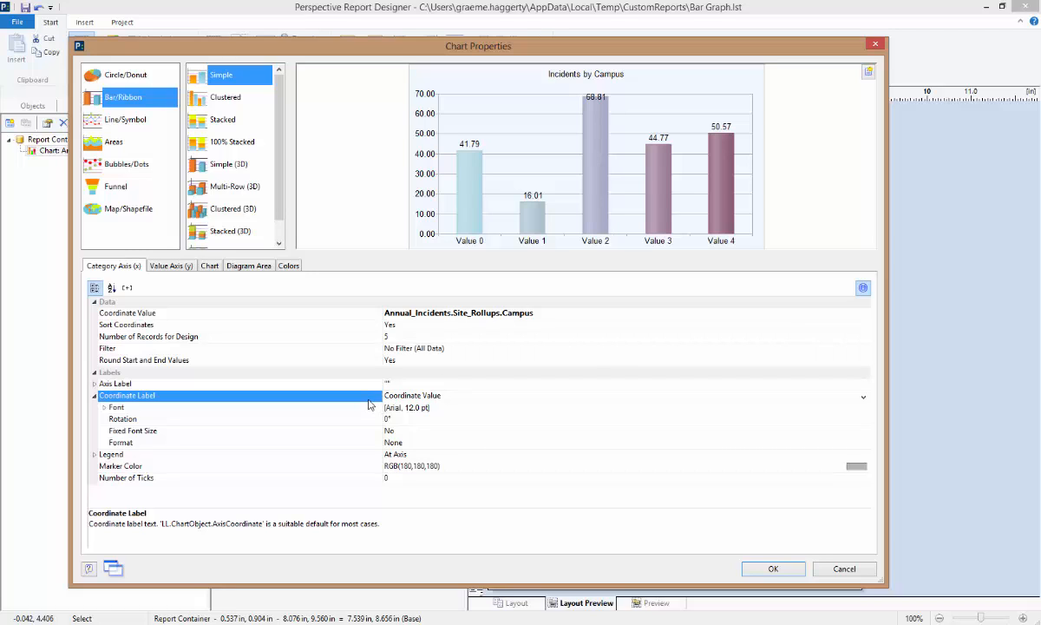
left_click(418, 408)
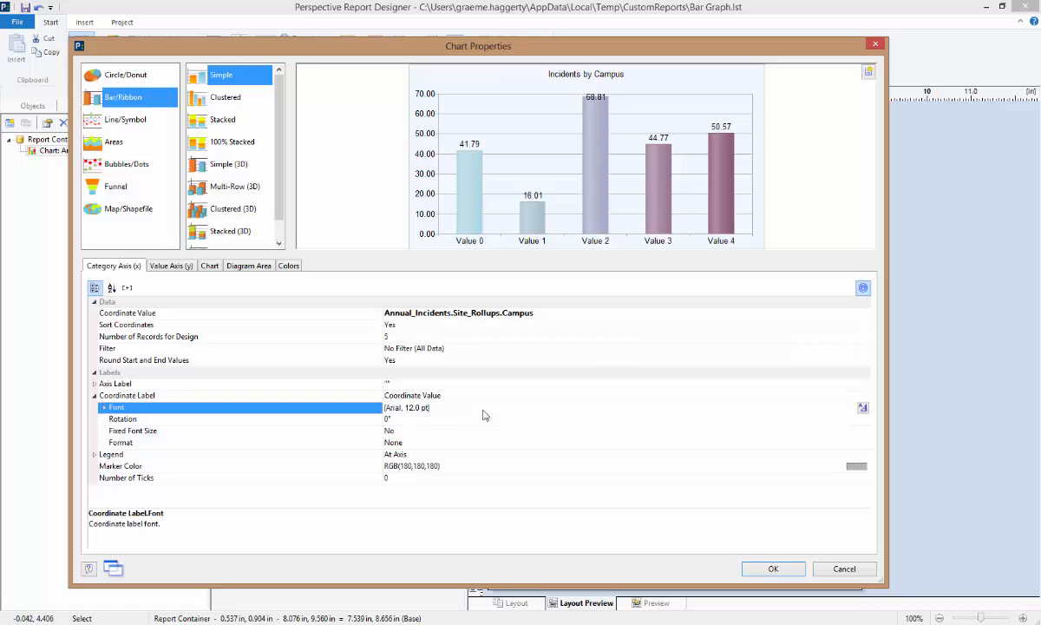
left_click(862, 409)
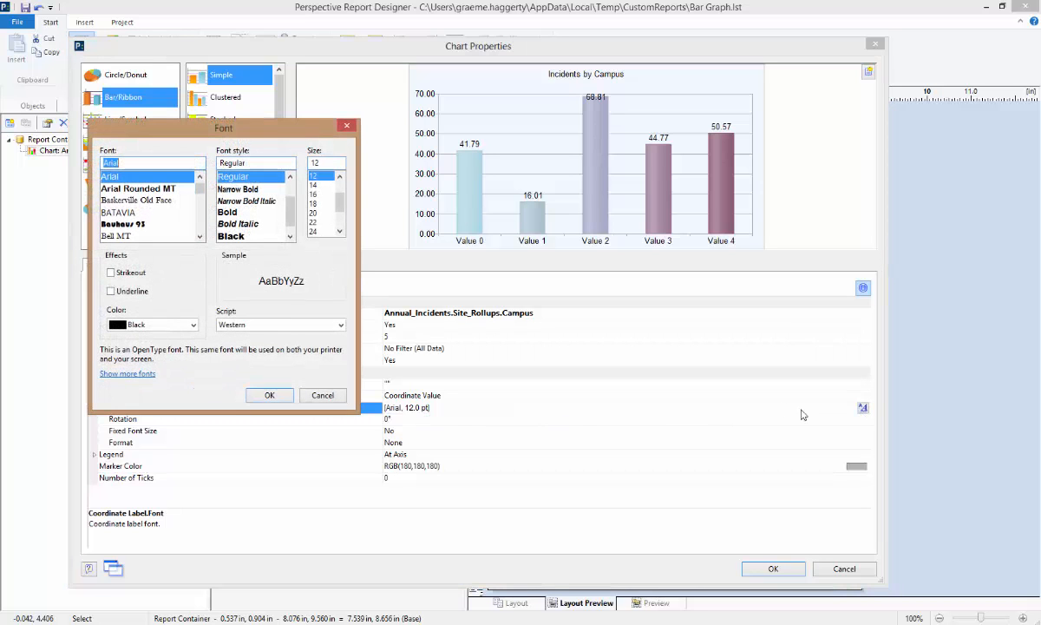
left_click(254, 190)
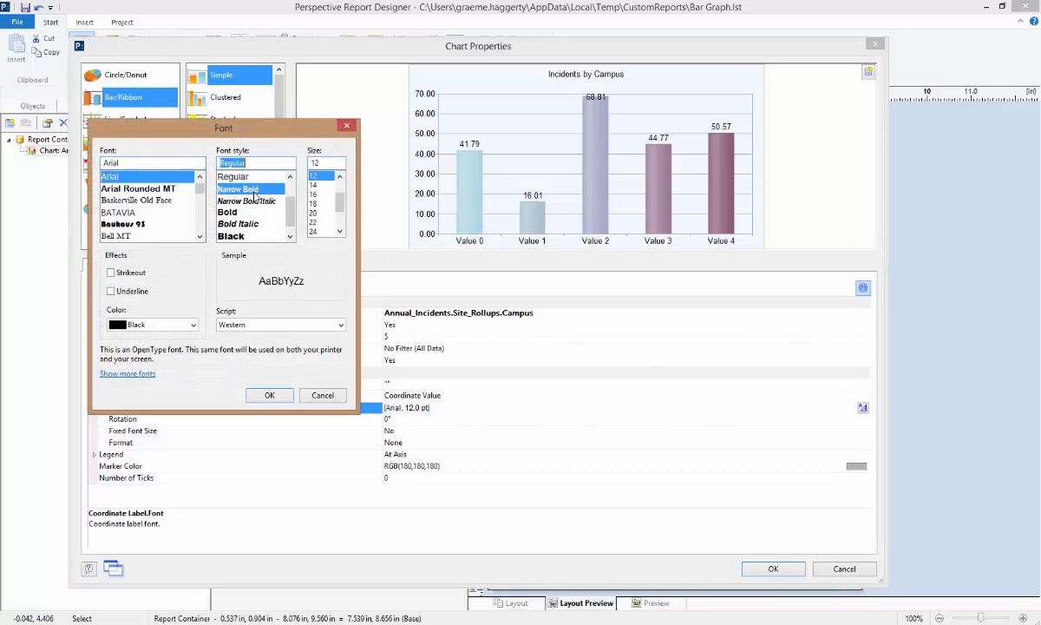
left_click(340, 177)
left_click(340, 177)
left_click(317, 178)
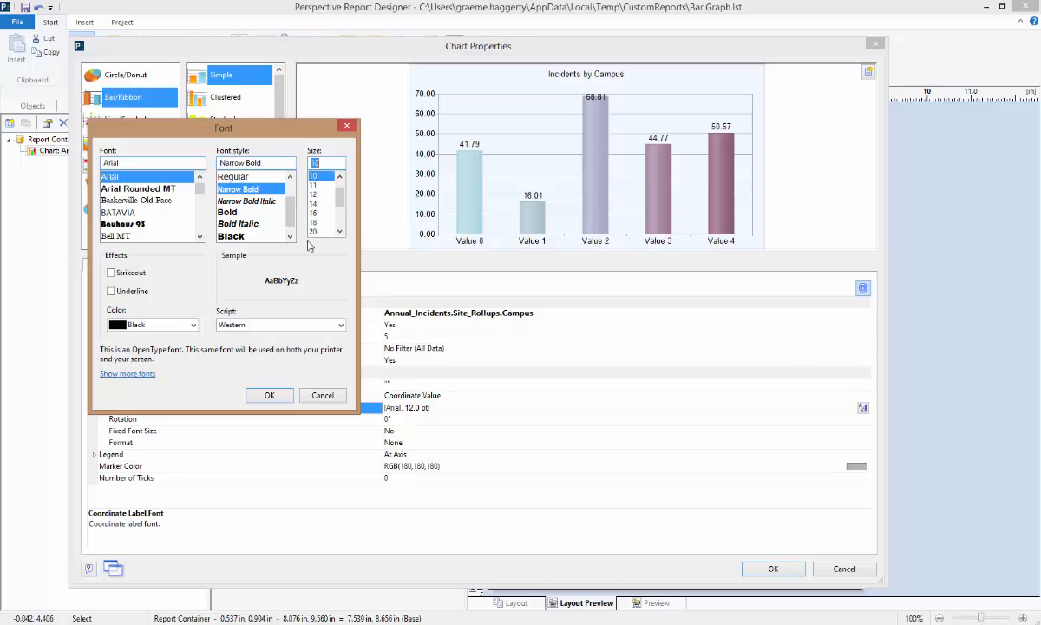
left_click(269, 395)
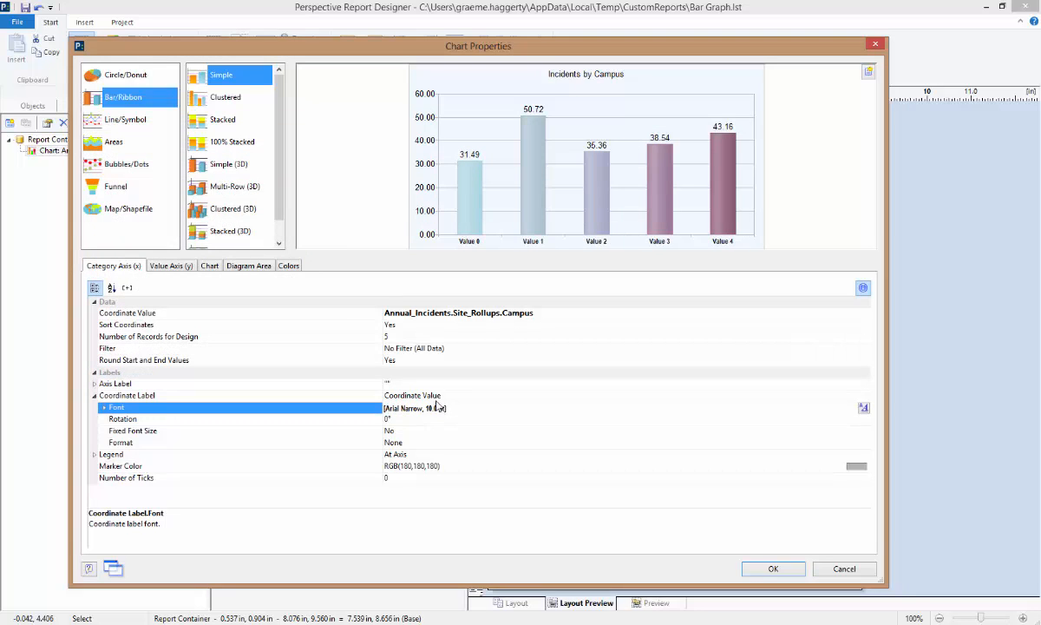
- Set the font of the value labels on the bars to Arial Narrow Bold, size 10
left_click(177, 266)
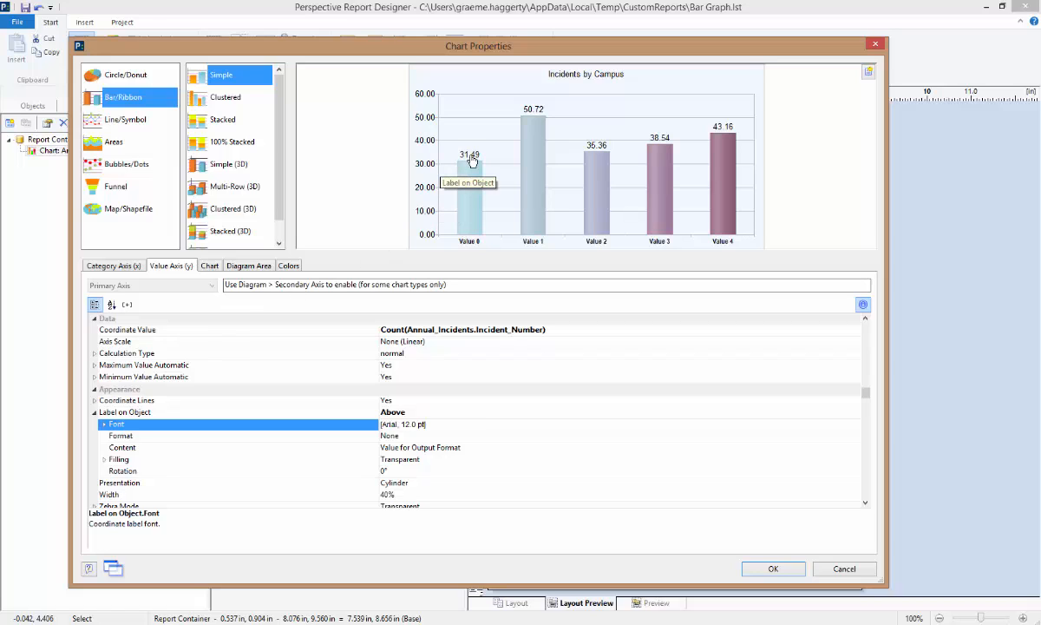
left_click(441, 427)
left_click(853, 424)
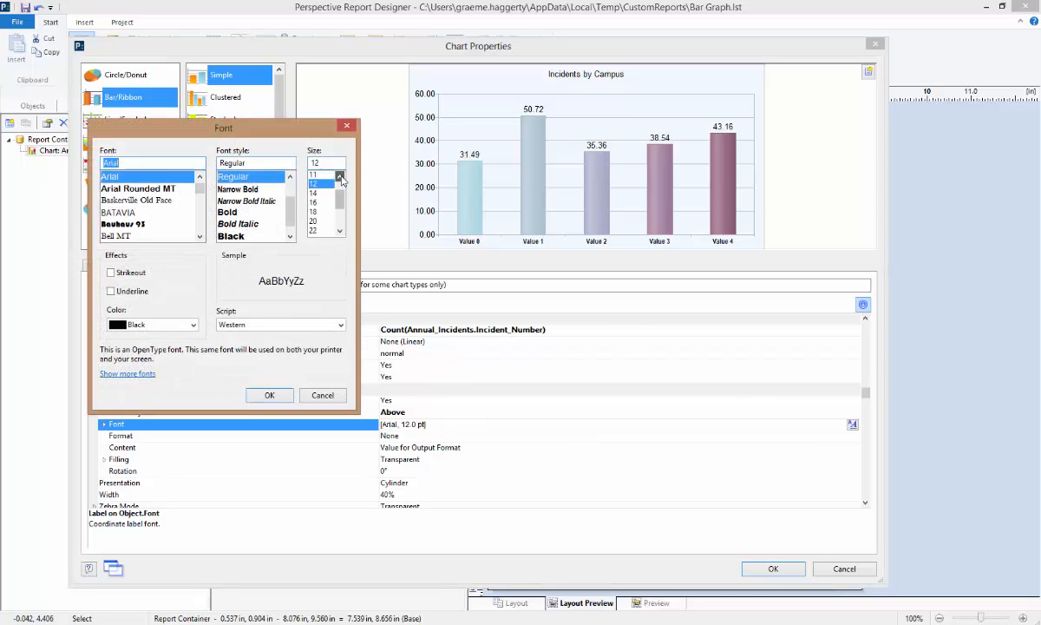
left_click(340, 177)
left_click(318, 176)
left_click(256, 189)
left_click(267, 396)
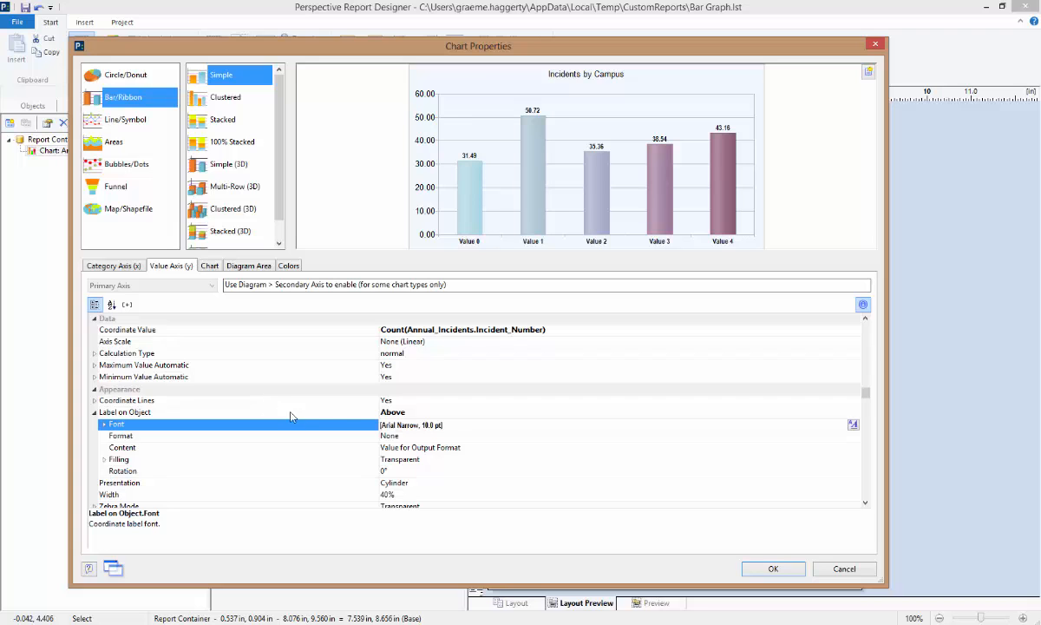
- Format the value labels on the bars as numbers with 0 decimal places
left_click(421, 438)
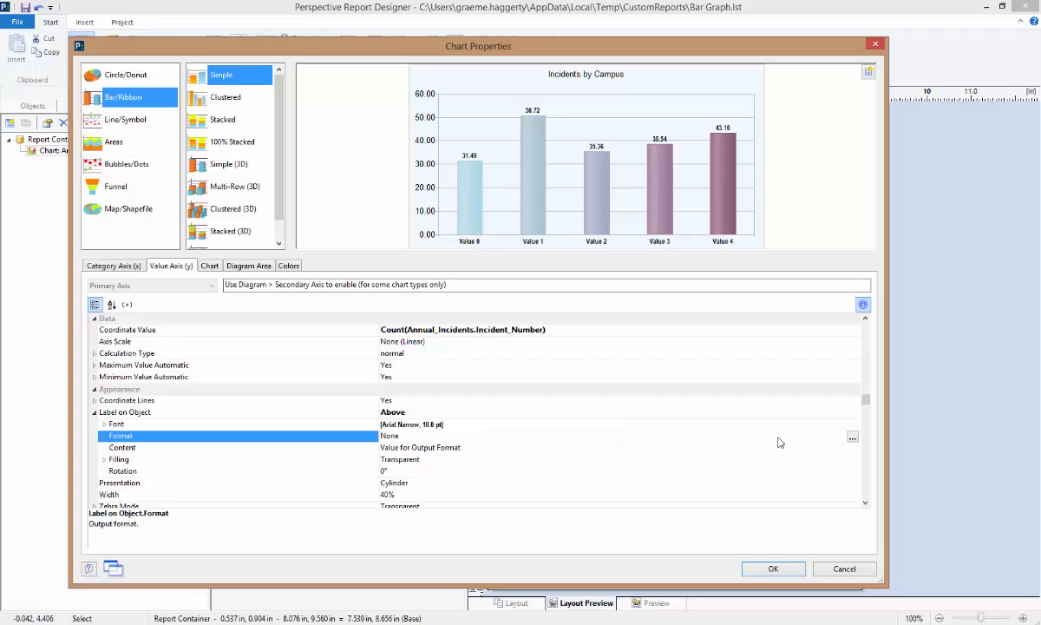
left_click(852, 438)
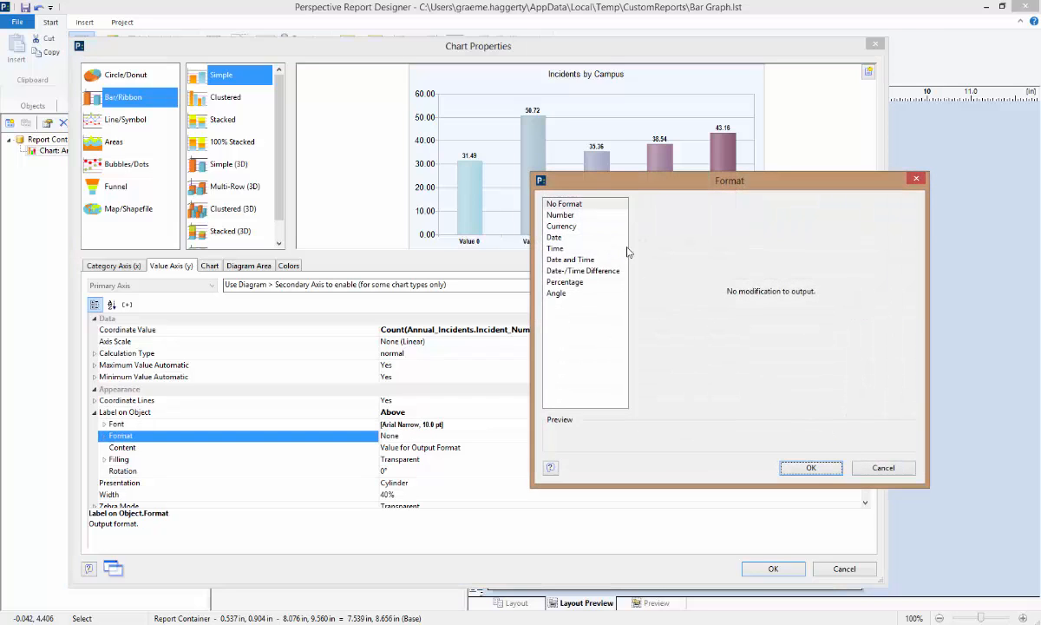
left_click(562, 215)
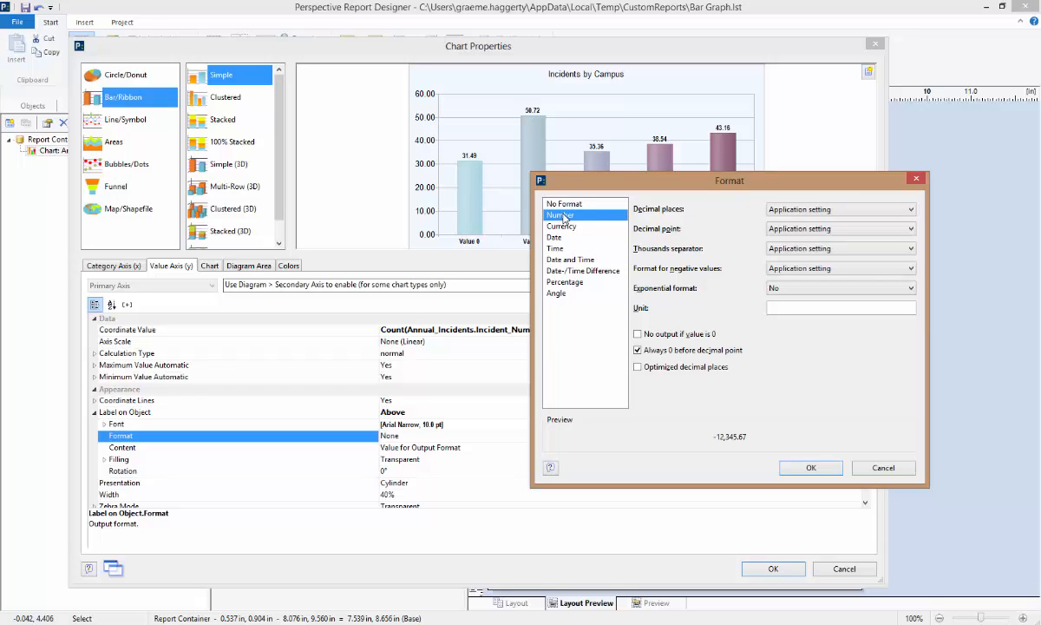
left_click(798, 209)
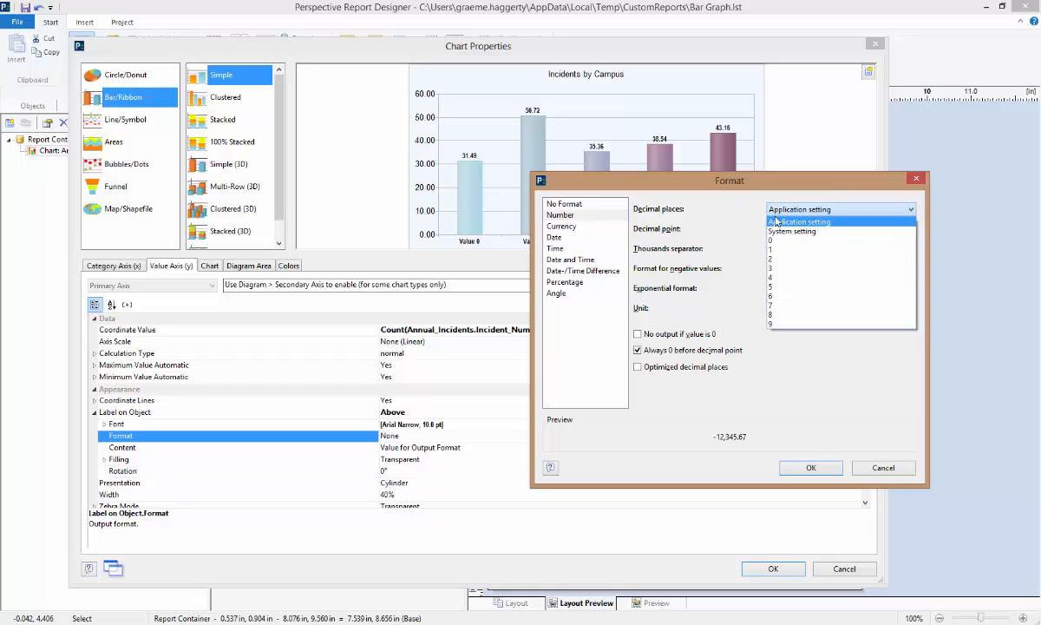
left_click(777, 240)
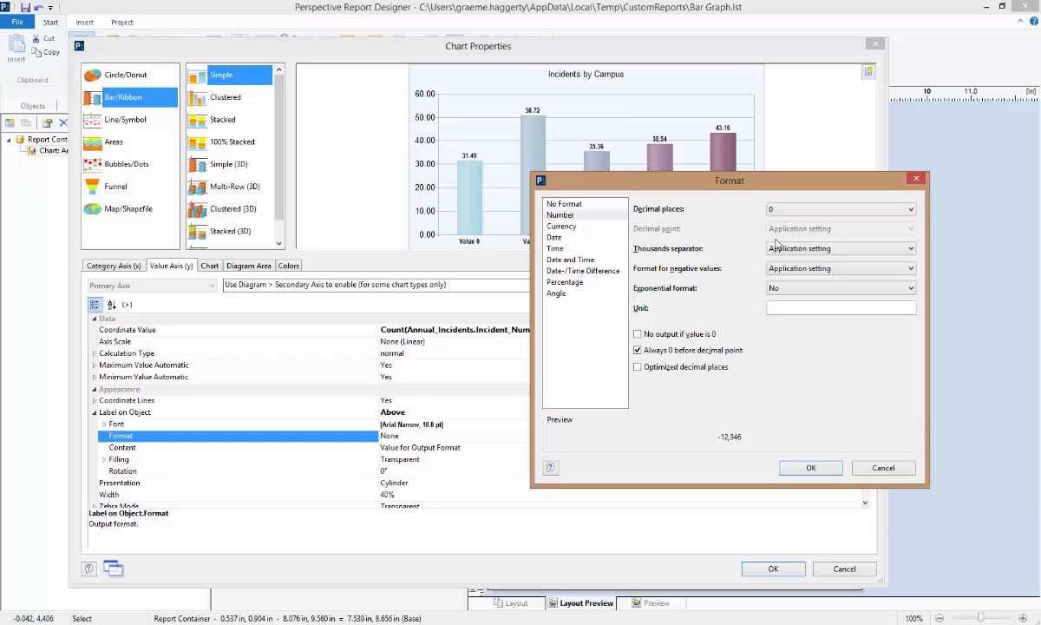
left_click(800, 467)
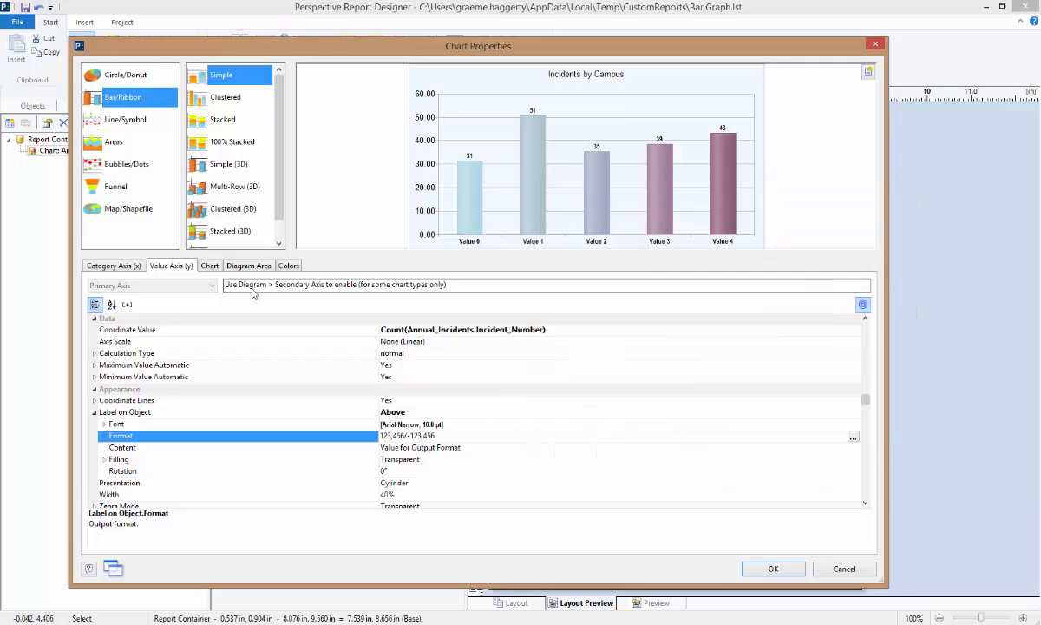
- Try the left to right alignment for the chart and return it to bottom to top
left_click(210, 268)
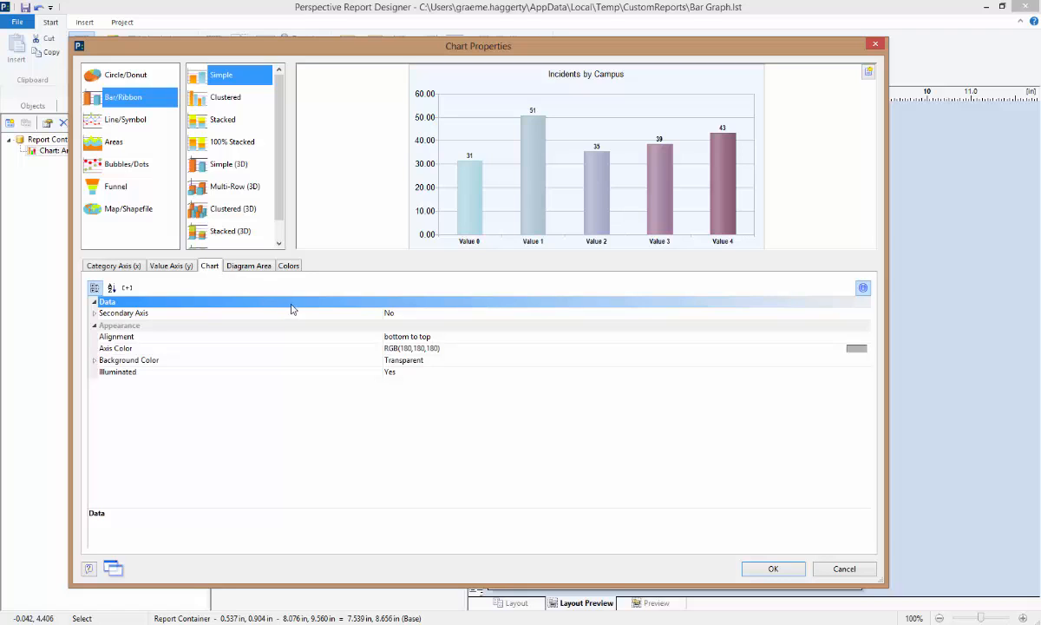
left_click(423, 337)
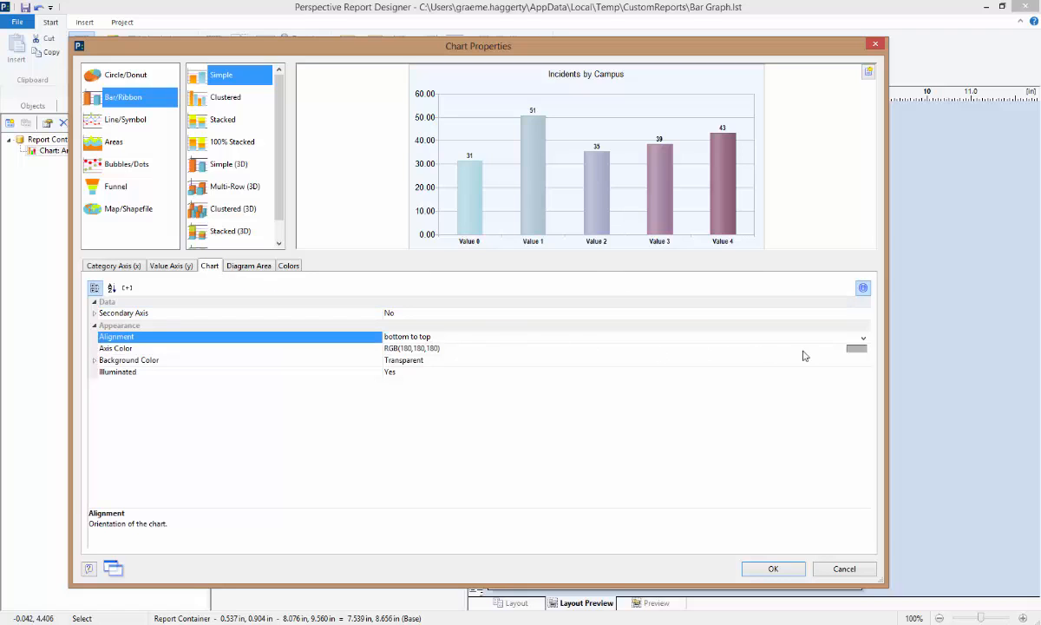
left_click(864, 339)
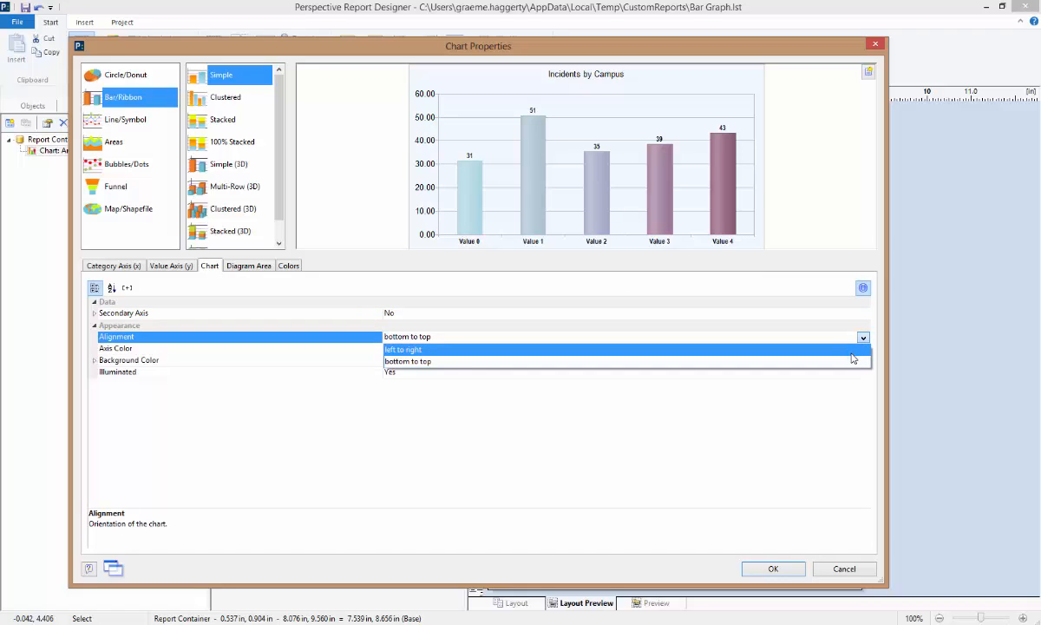
left_click(856, 349)
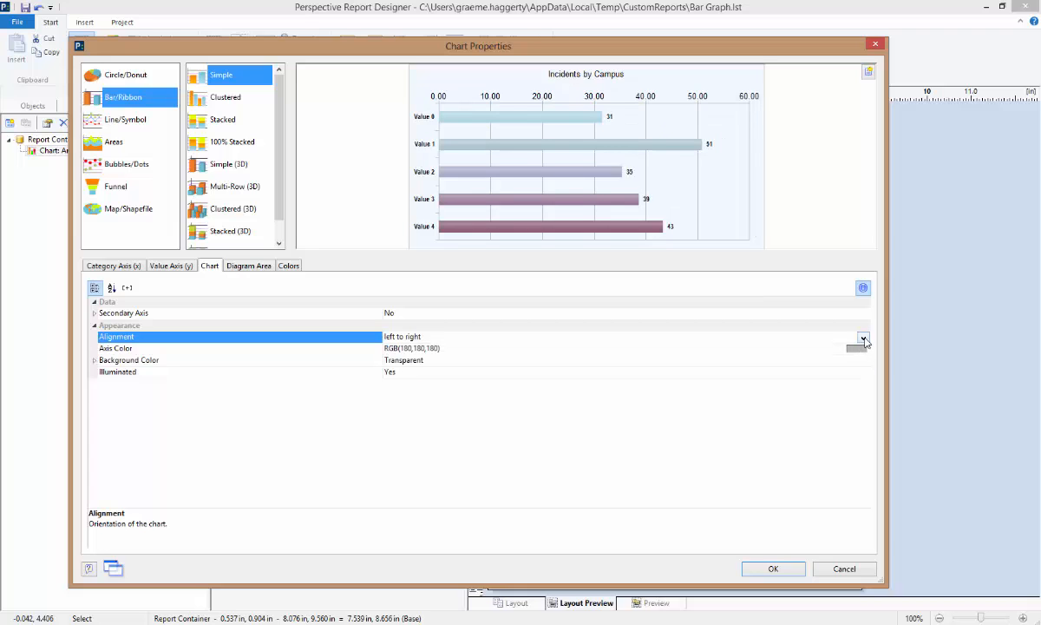
left_click(863, 338)
left_click(855, 364)
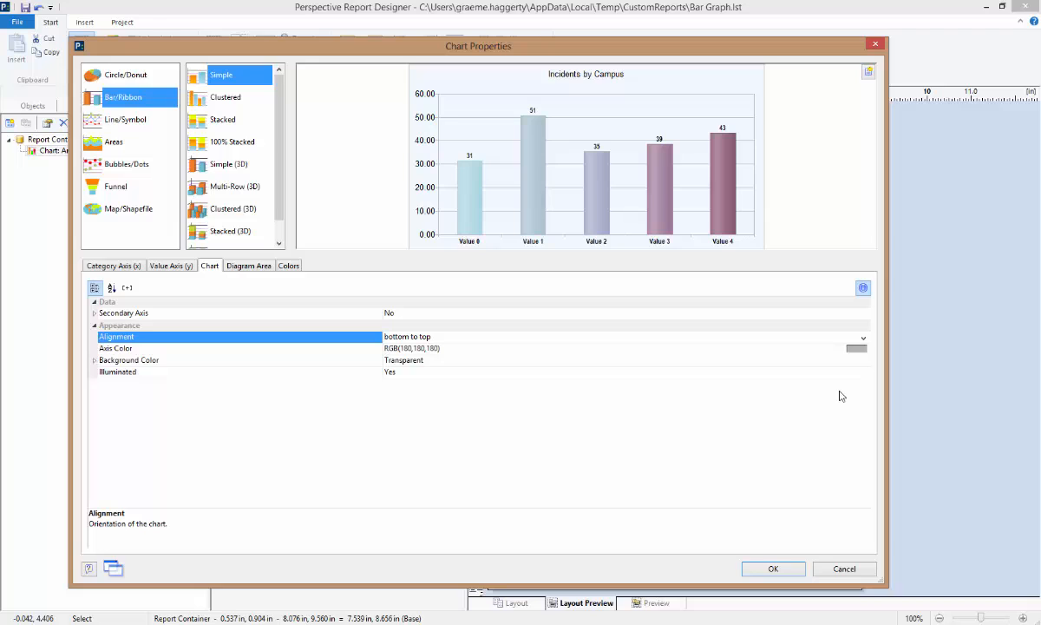
- Set the font of the chart title "Incidents by Campus" to Arial Bold, size 14
left_click(263, 268)
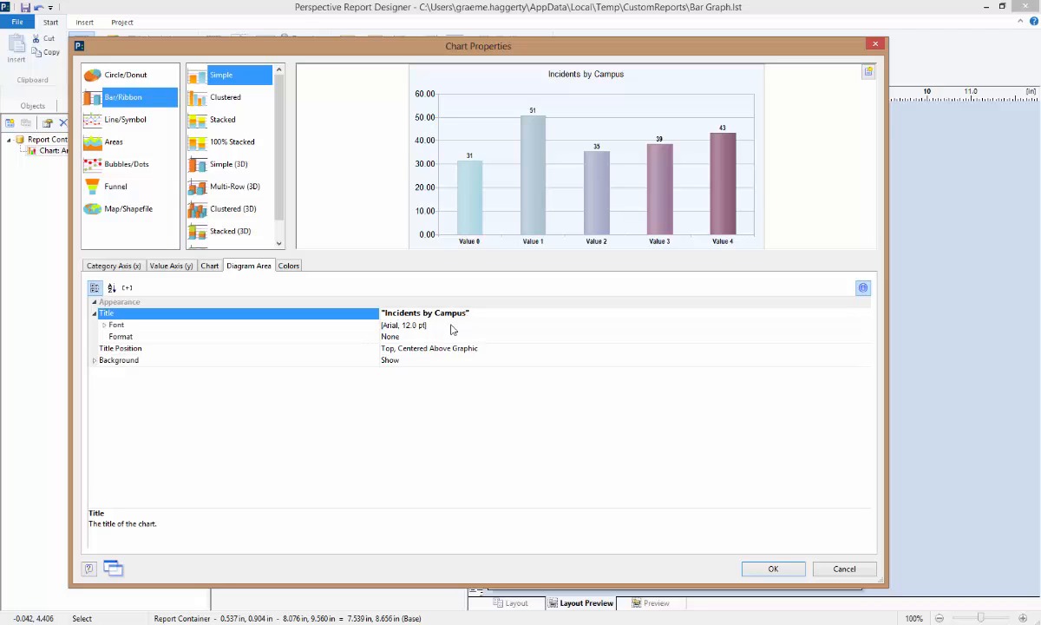
left_click(451, 326)
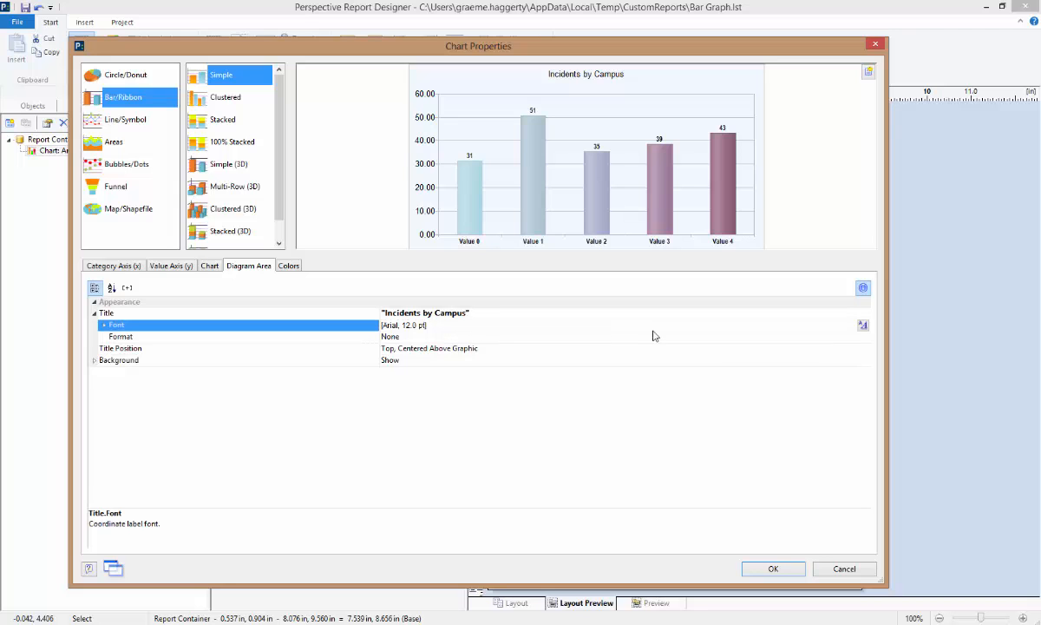
left_click(860, 326)
left_click(229, 212)
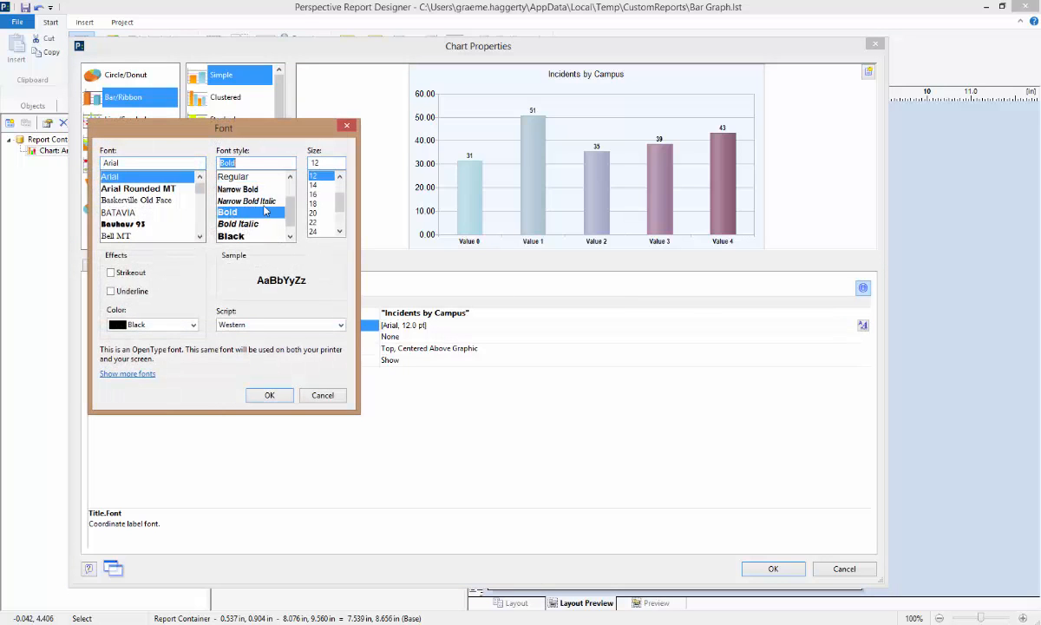
left_click(314, 185)
left_click(270, 396)
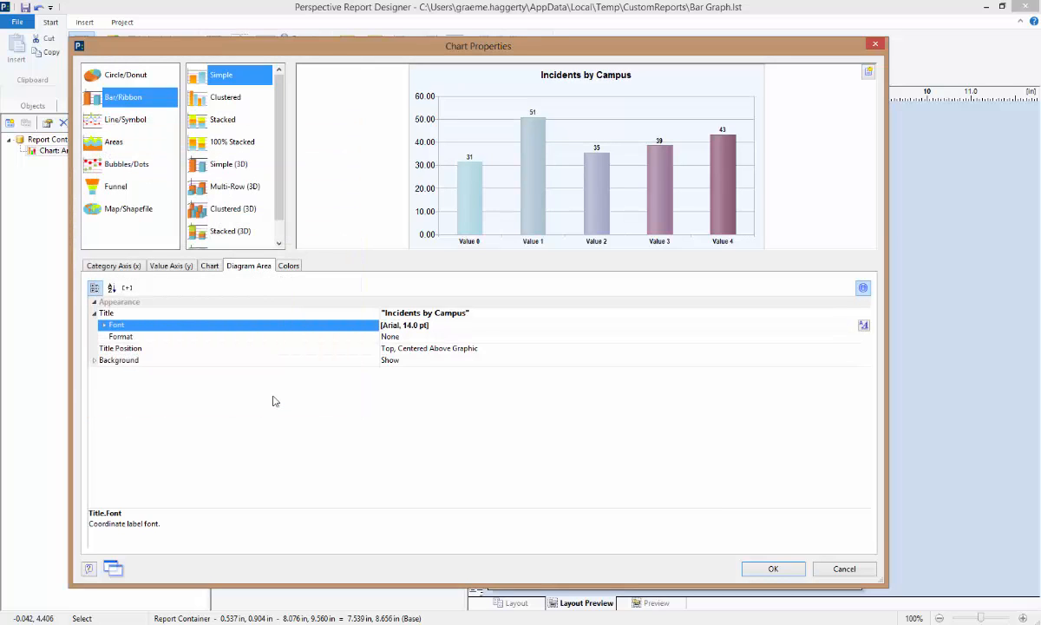
- Set the diagram area's background to Don't Show
left_click(390, 348)
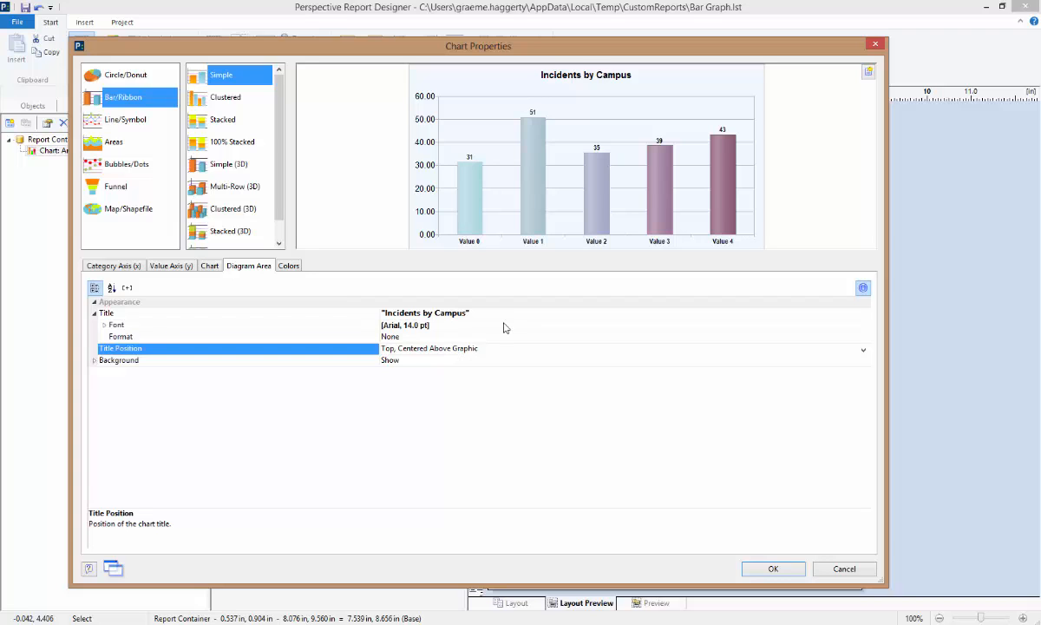
left_click(564, 359)
left_click(863, 363)
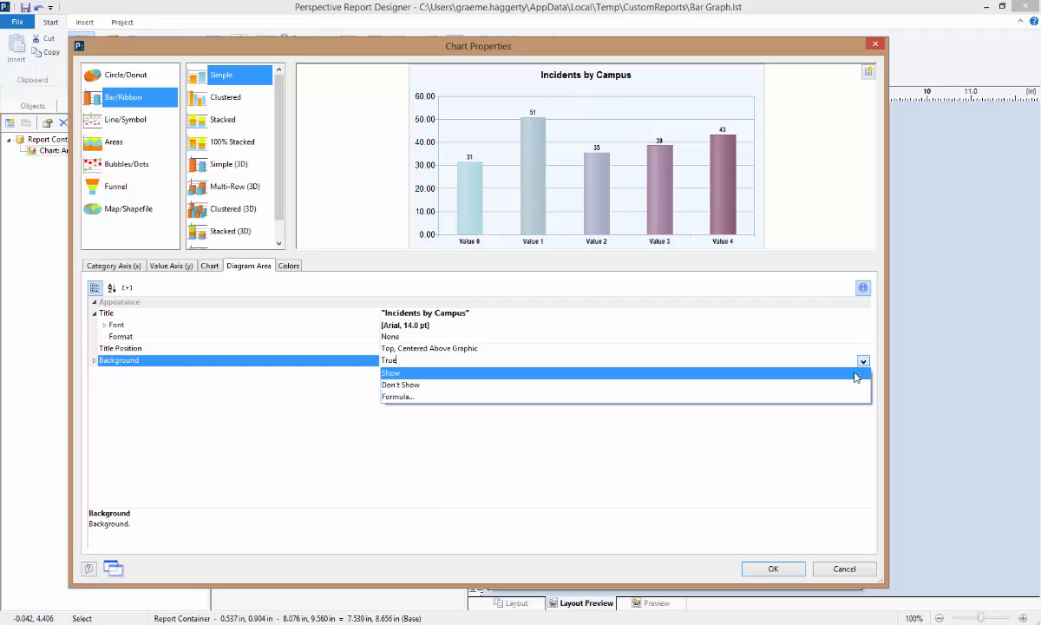
left_click(846, 384)
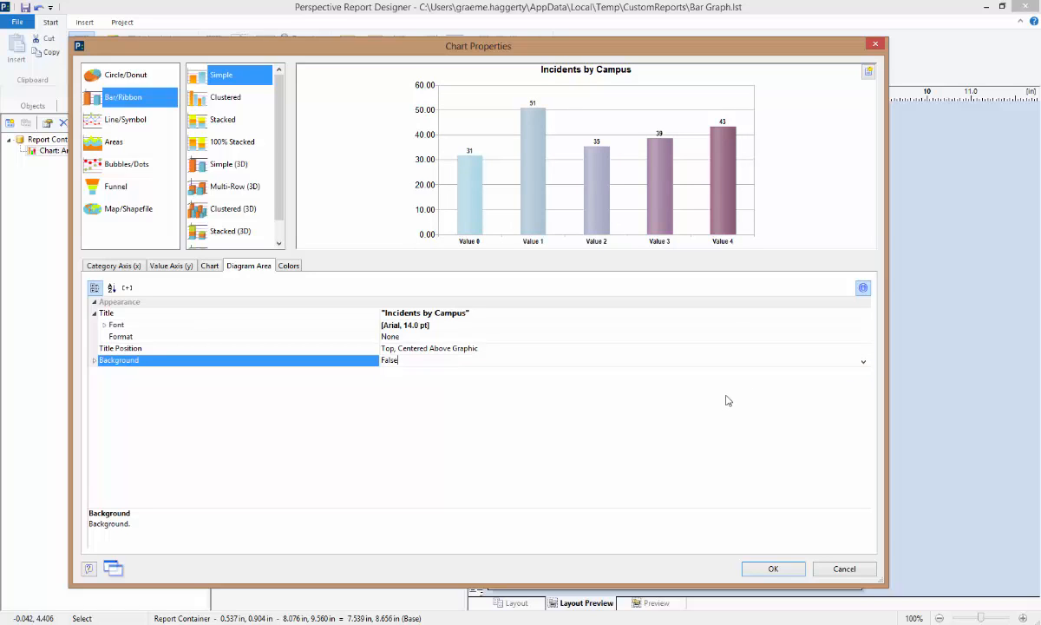
- Apply the Classic design scheme to the bar chart's colors
left_click(291, 267)
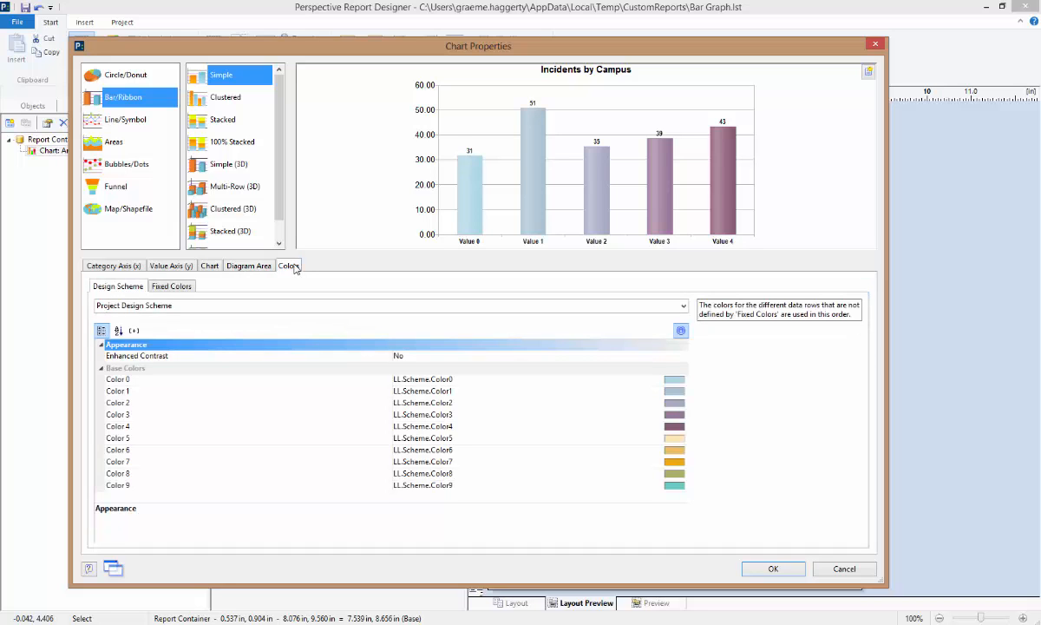
left_click(297, 309)
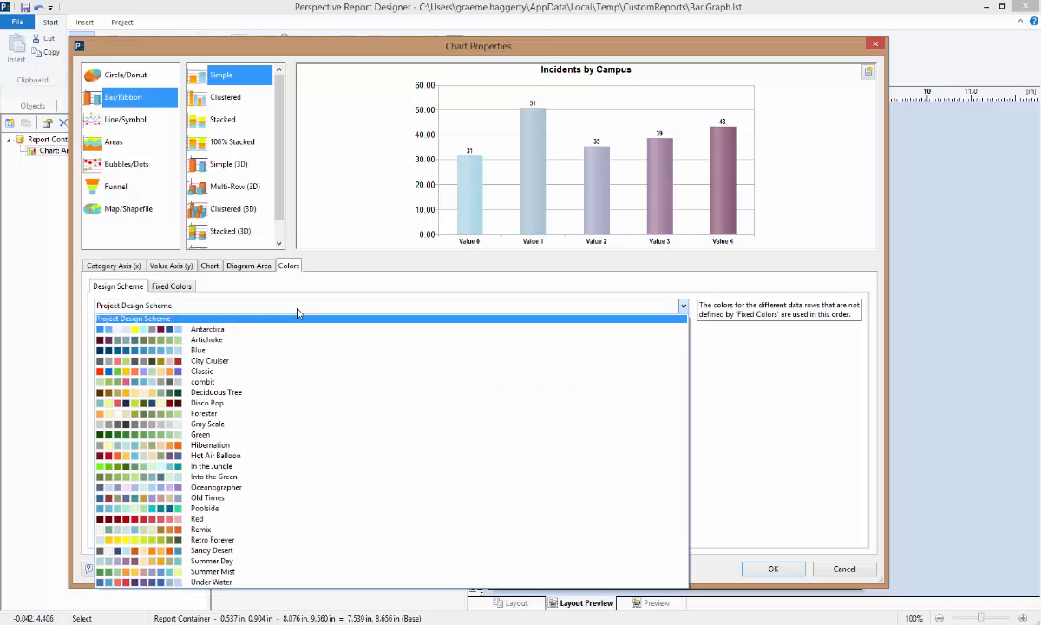
left_click(284, 371)
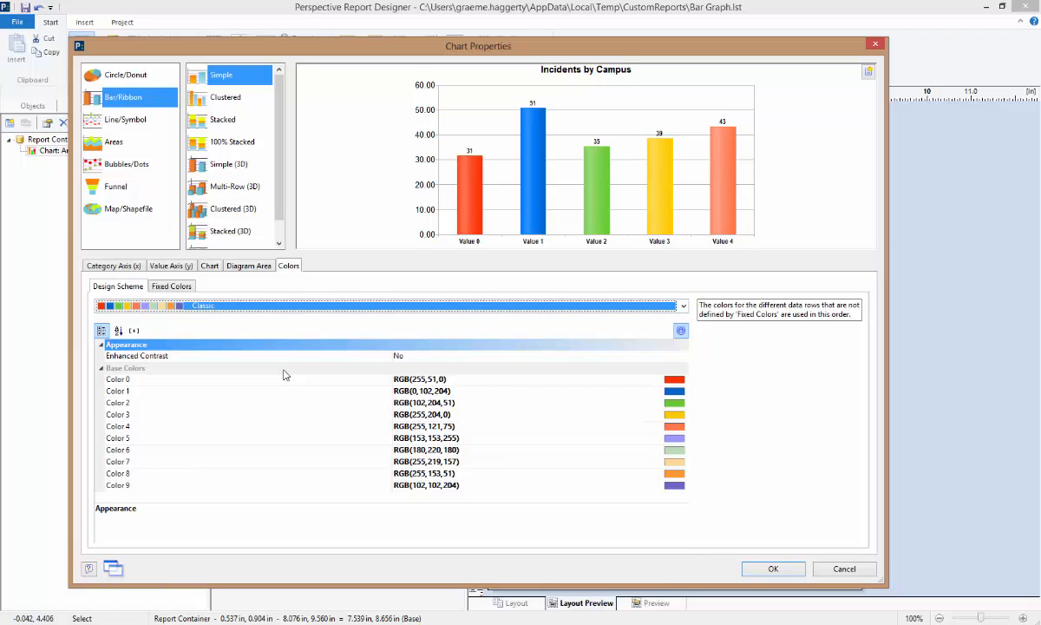
- Set base Color 0 to the custom pink RGB(236,6,141) and Color 1 to the custom green RGB(122,193,66)
left_click(656, 380)
left_click(668, 380)
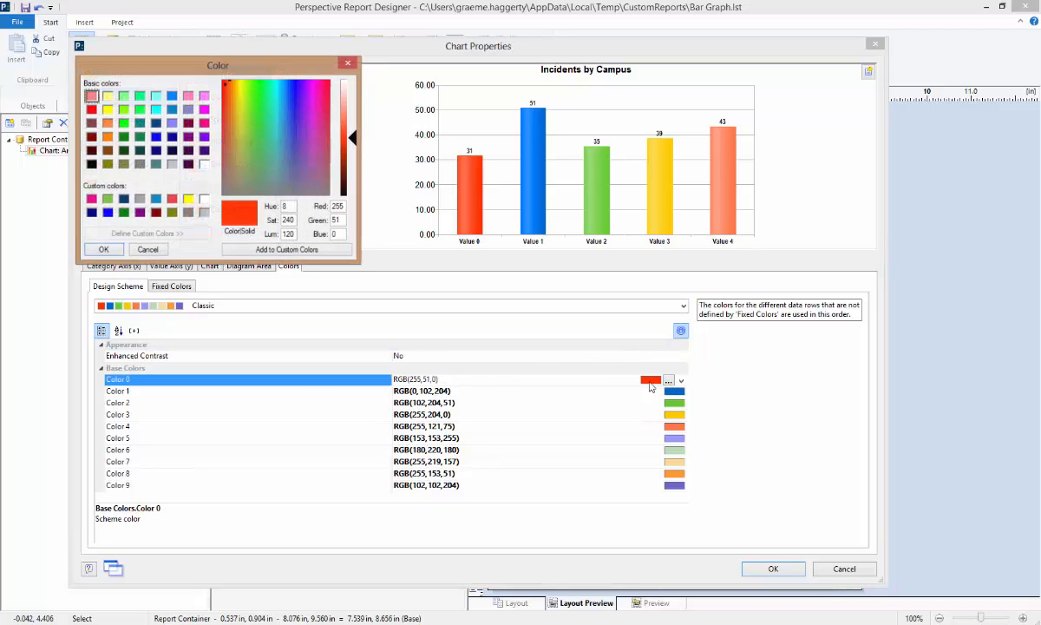
left_click(103, 249)
left_click(659, 392)
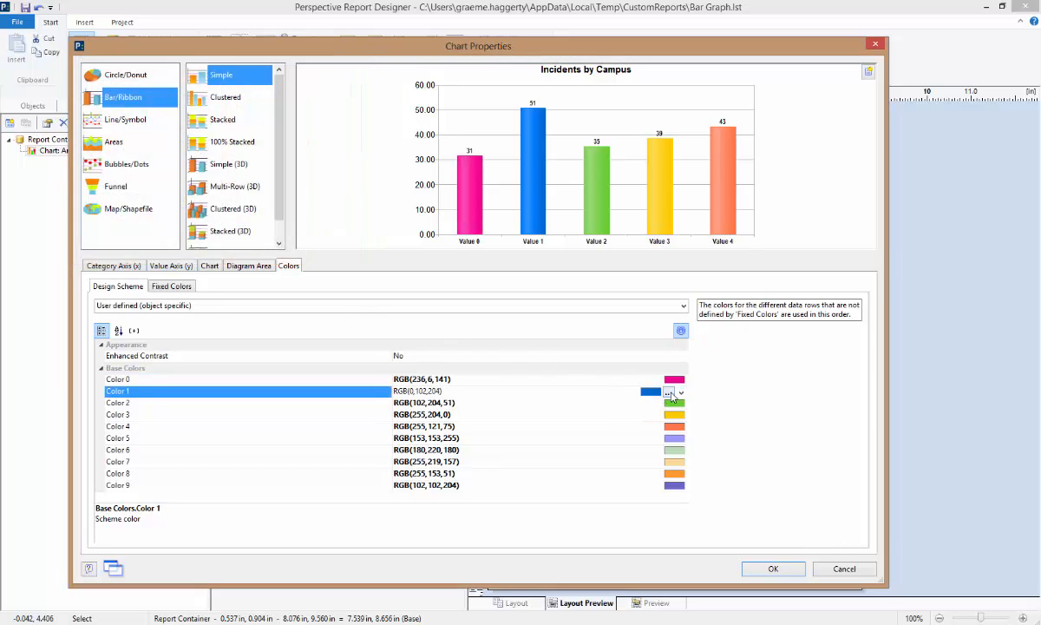
left_click(668, 392)
left_click(107, 199)
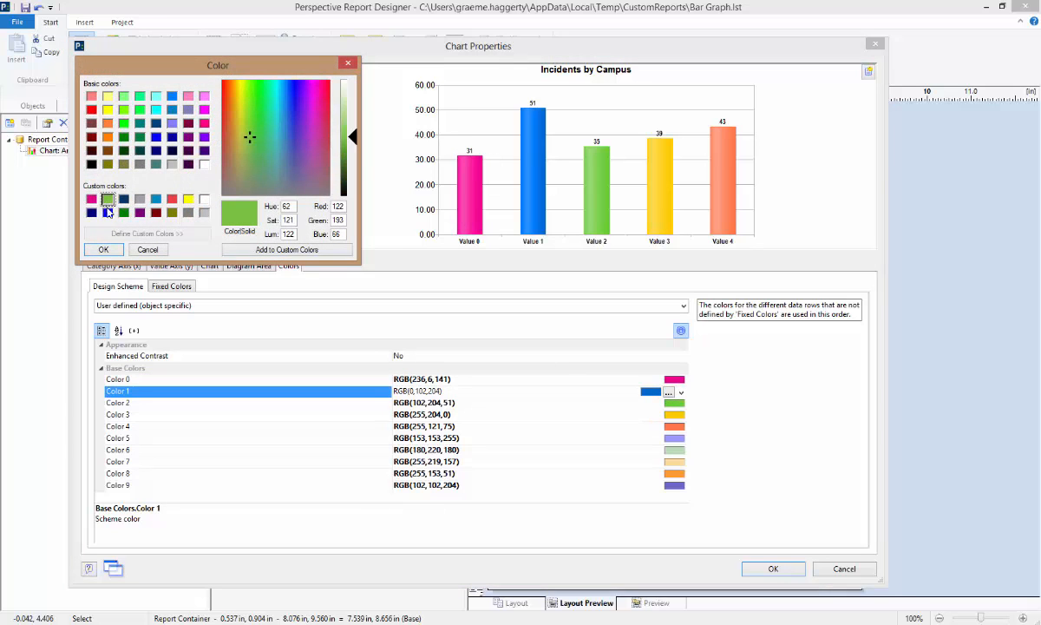
left_click(102, 248)
- Set base Color 2 to the custom dark blue RGB(0,52,104) and Color 3 to the custom grey RGB(161,161,165)
left_click(639, 404)
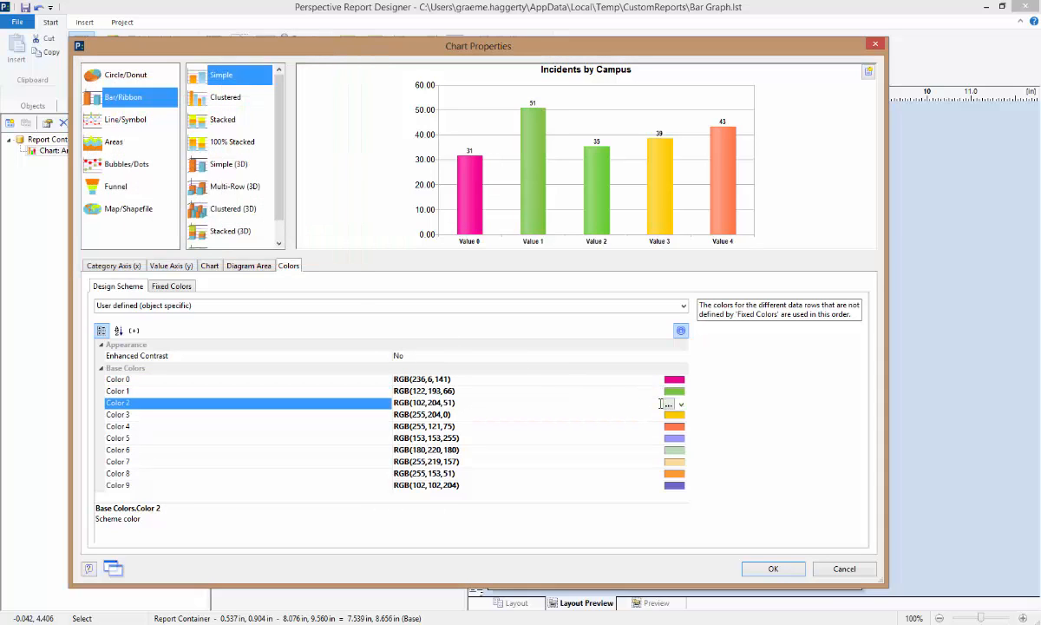
left_click(668, 404)
left_click(123, 199)
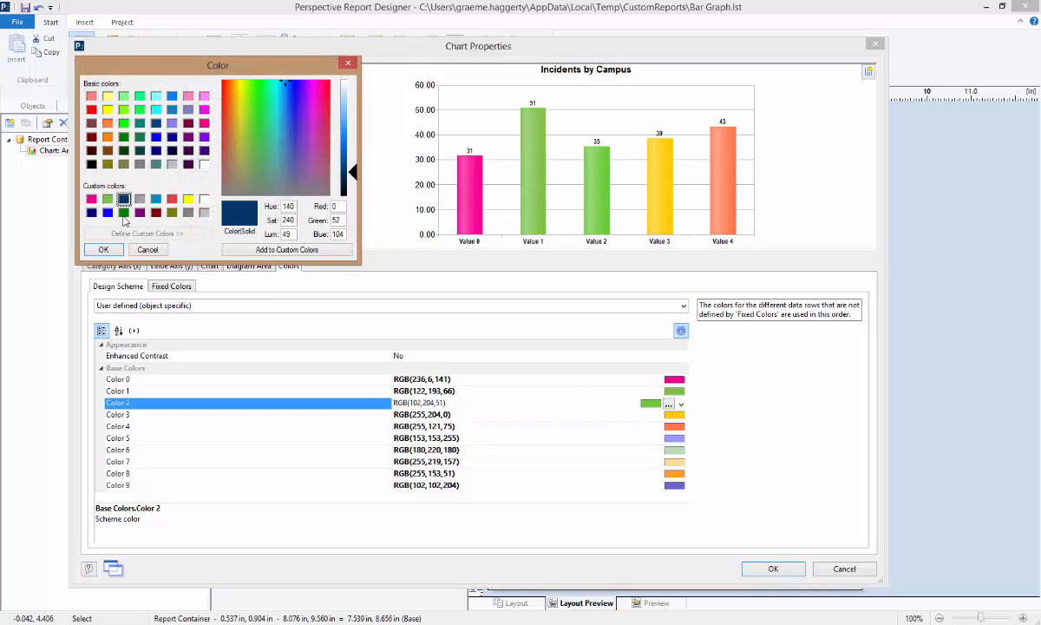
left_click(103, 249)
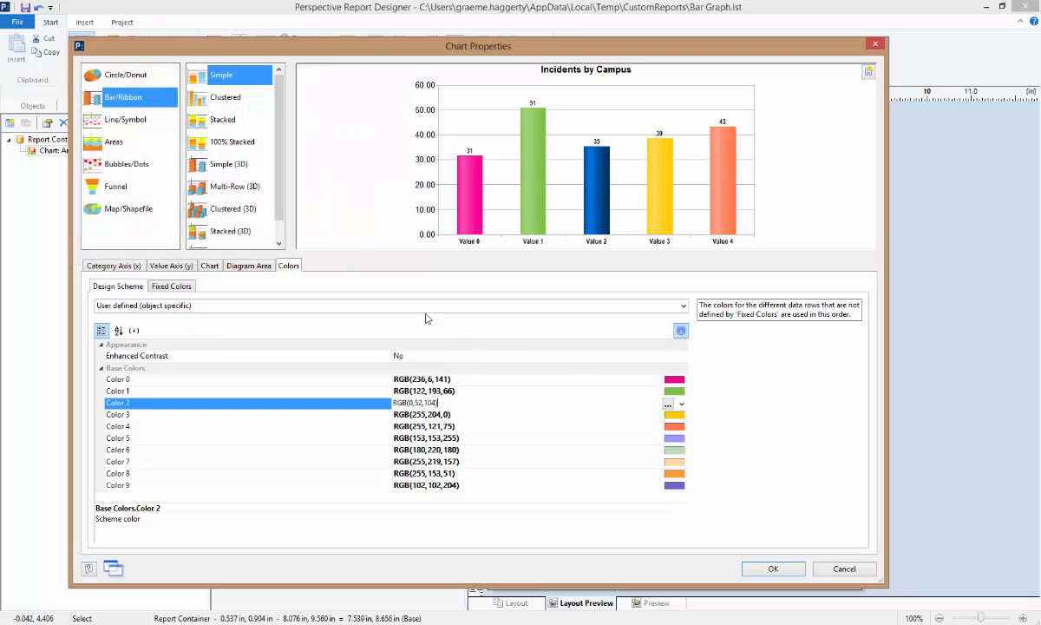
left_click(640, 415)
left_click(668, 415)
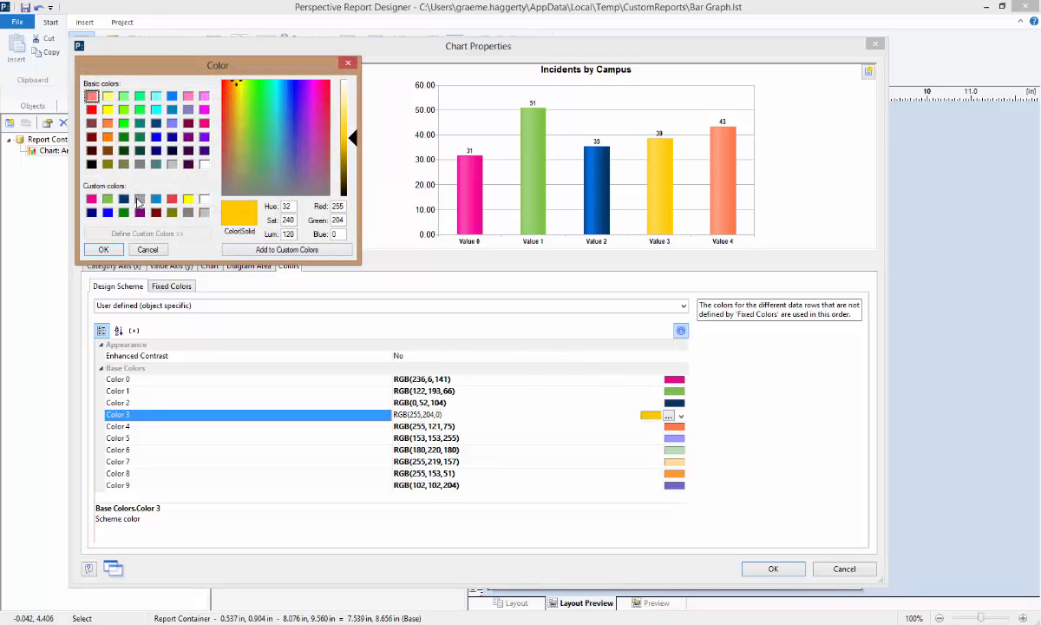
left_click(138, 199)
left_click(105, 249)
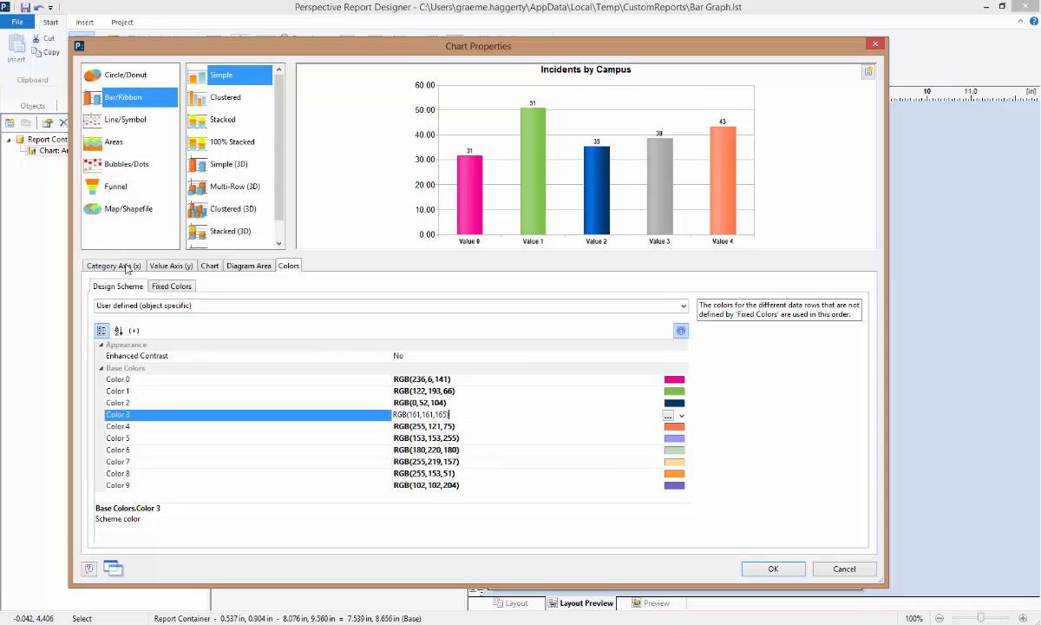
- Add a fixed color condition with the expression Annual_Incidents.Site_Rollups.Campus= "Pawn Place"
left_click(171, 288)
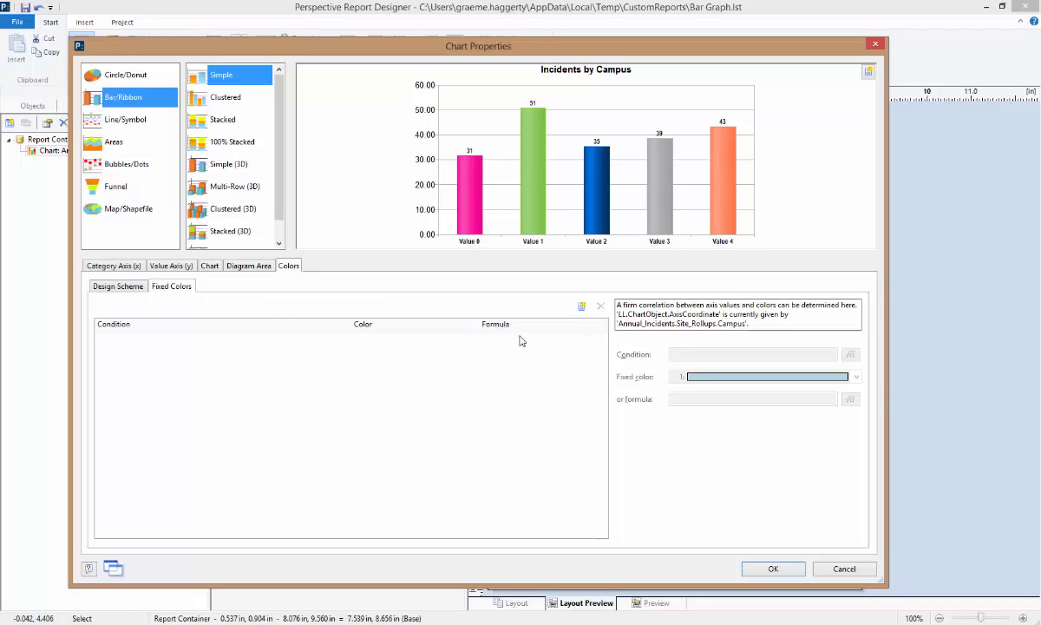
left_click(581, 307)
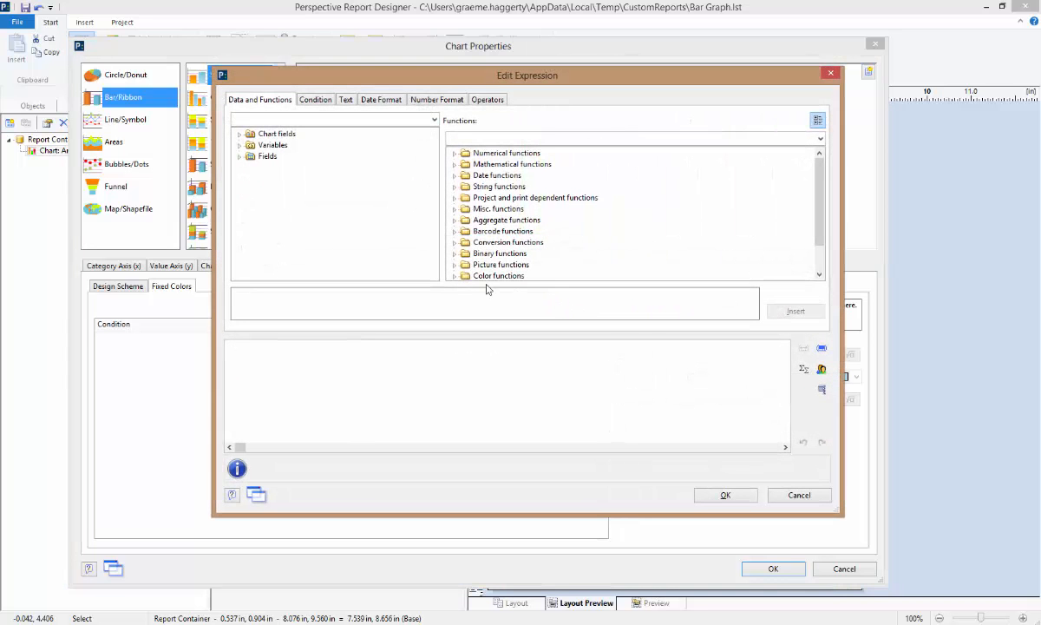
left_click(240, 156)
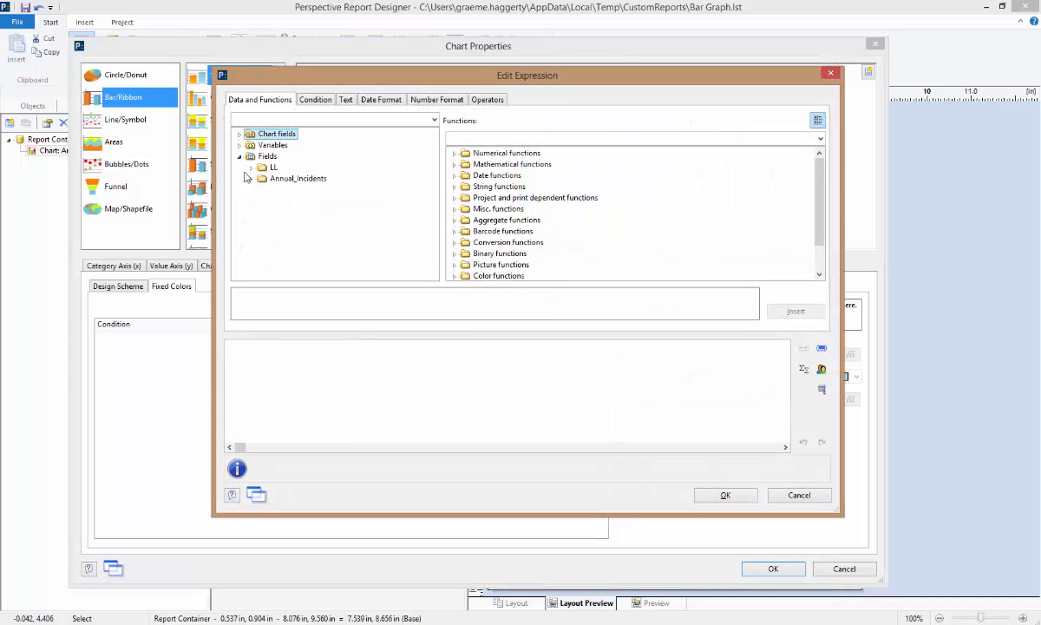
left_click(252, 178)
left_click(263, 211)
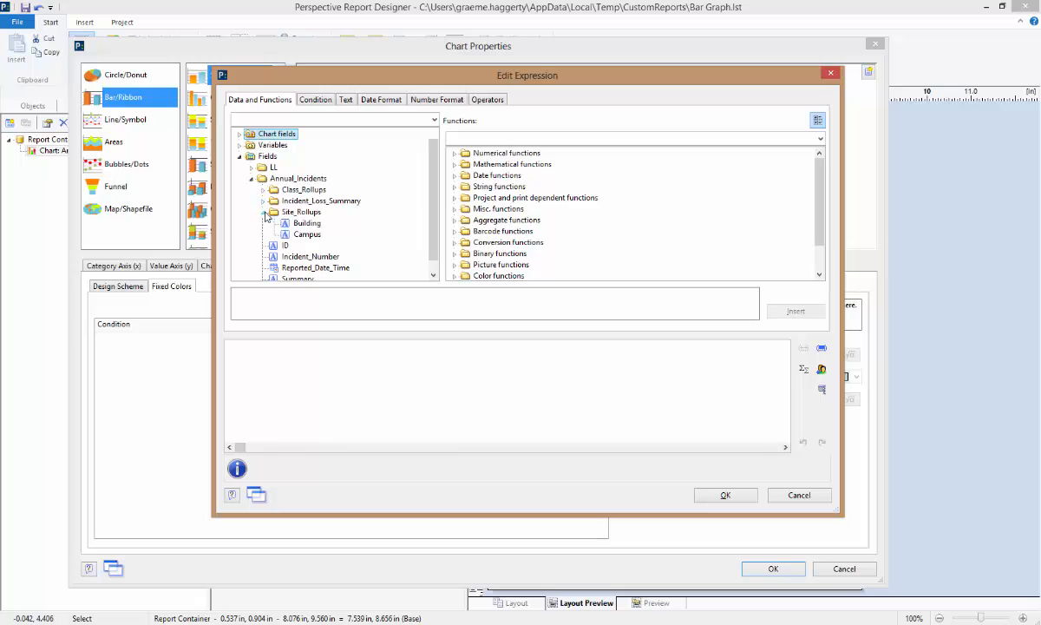
double_click(306, 234)
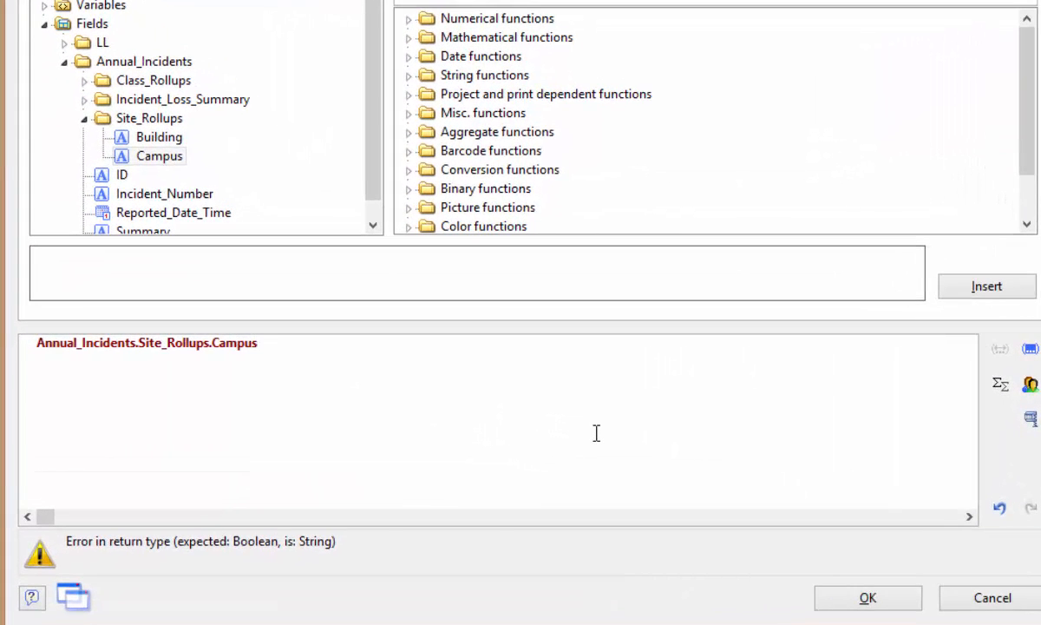
type("=")
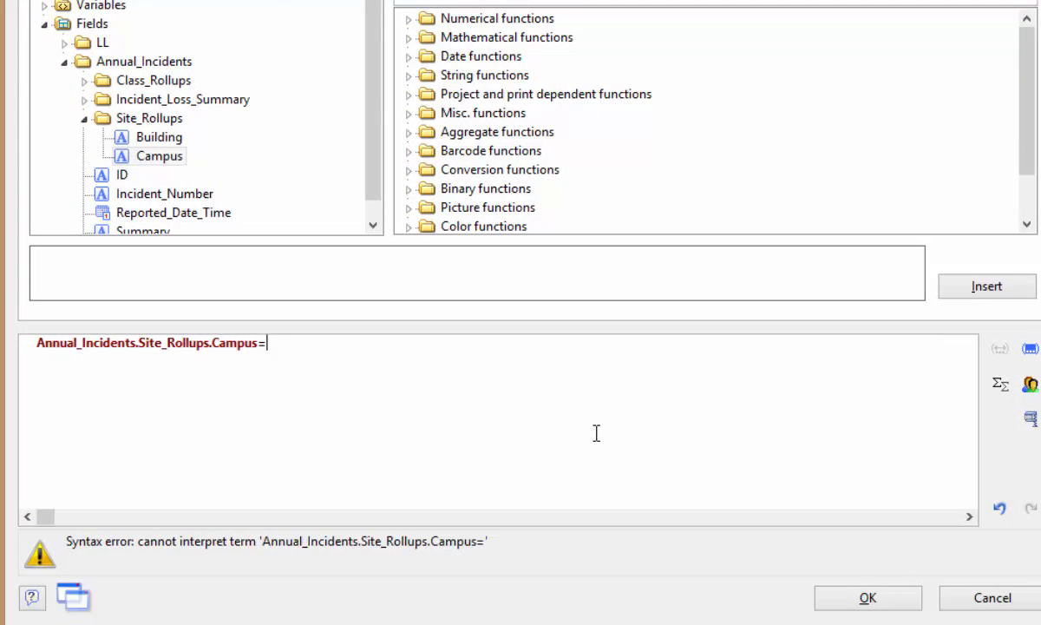
type(" \"Pawn Plac")
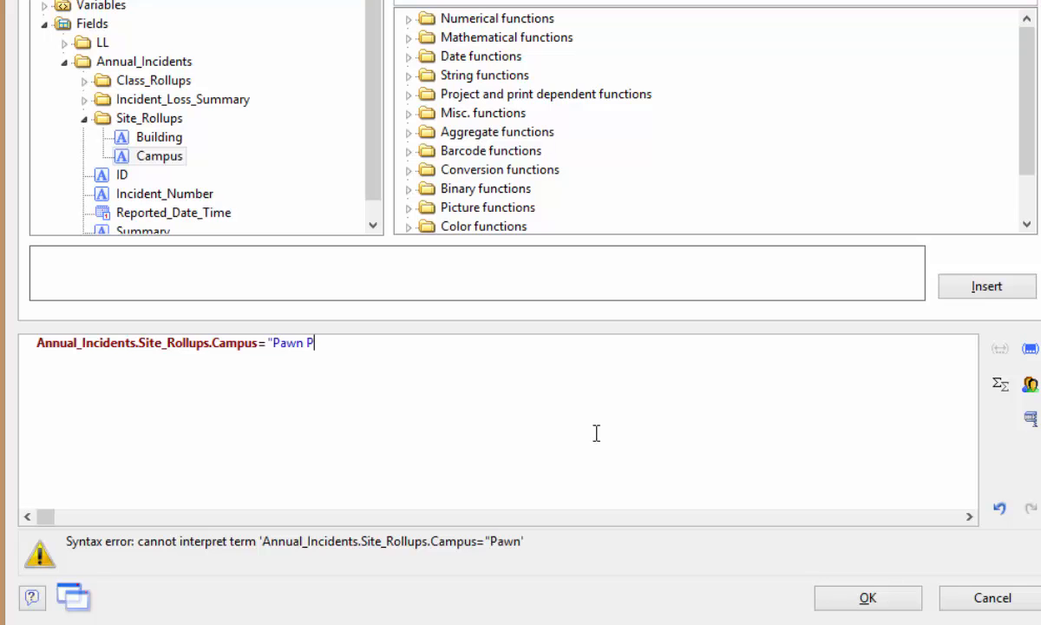
type("e\"")
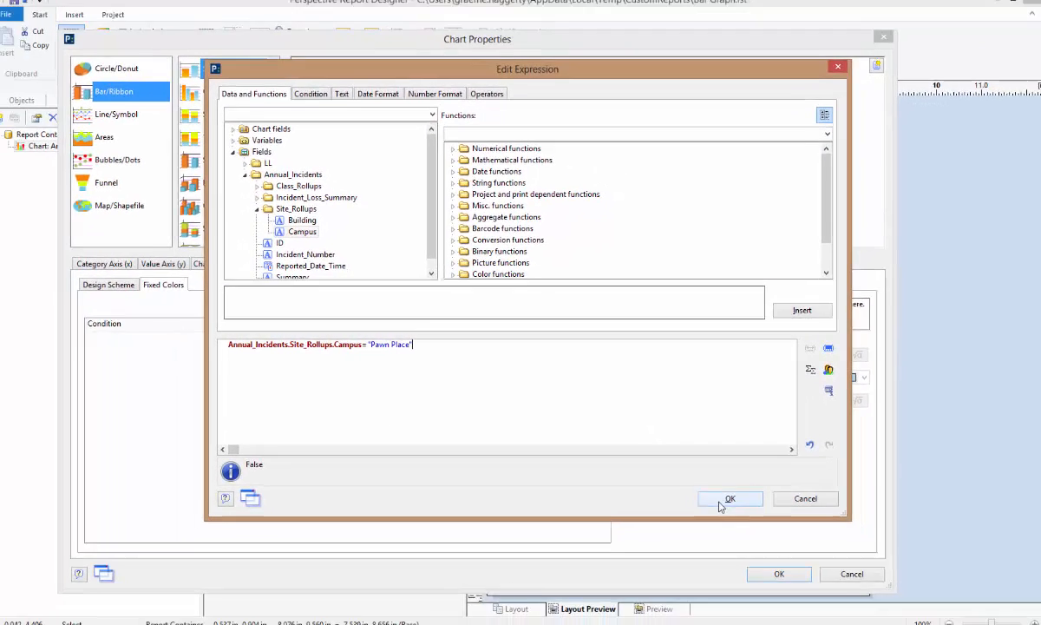
left_click(721, 502)
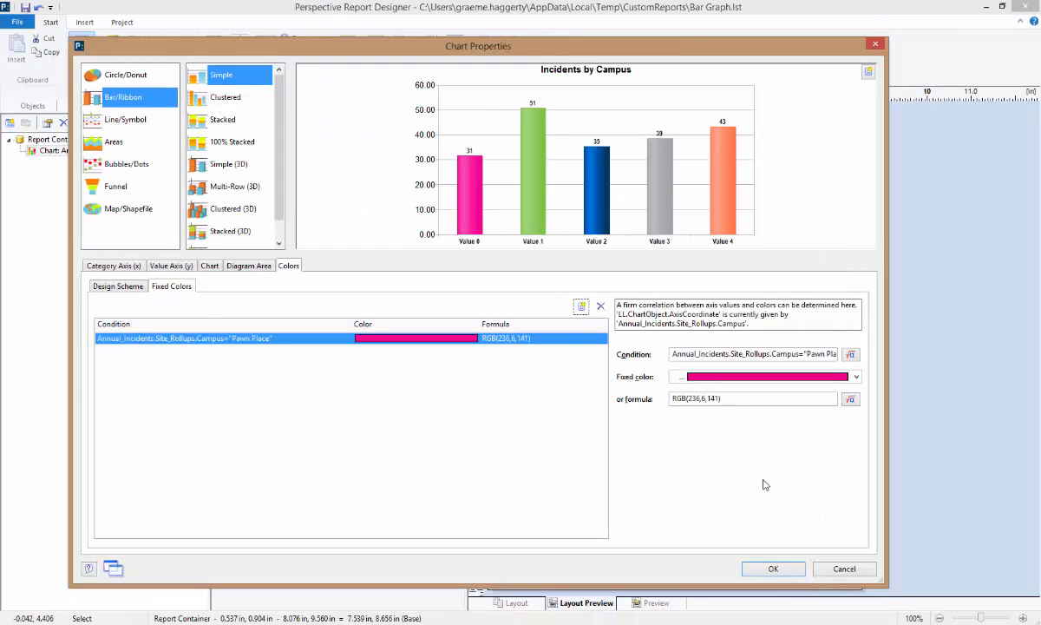
- Set the fixed color of the Pawn Place condition to red, RGB(255,0,0), and apply the chart properties
left_click(855, 376)
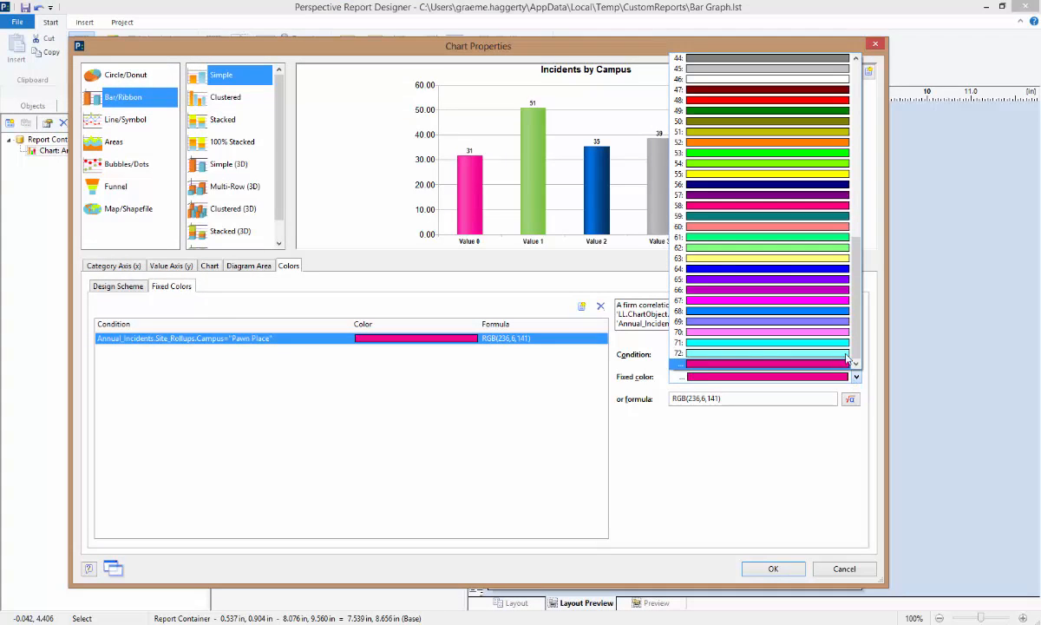
left_click(769, 100)
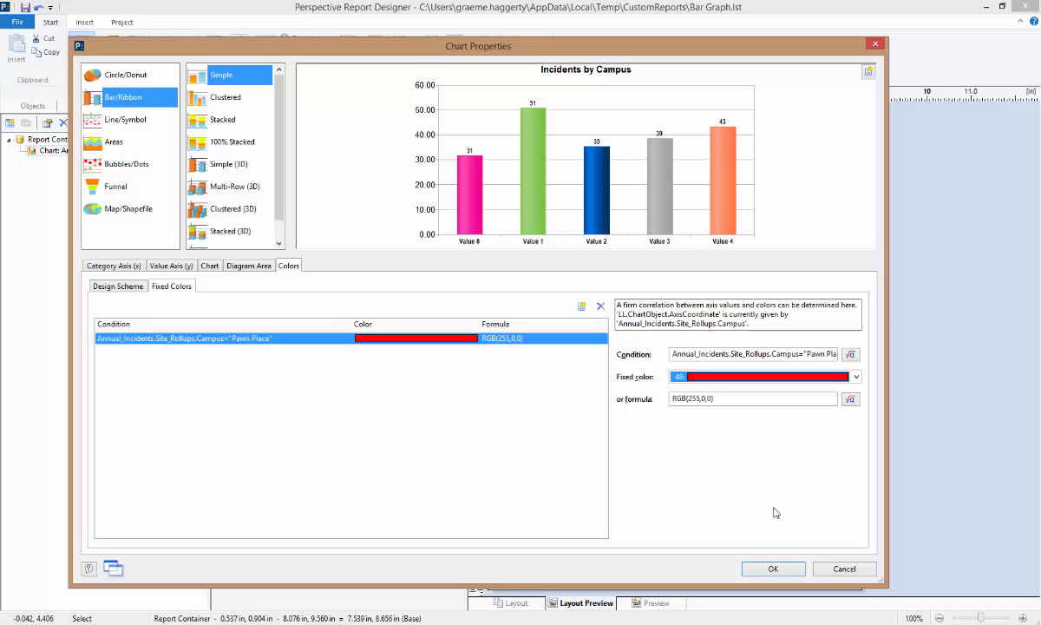
left_click(775, 568)
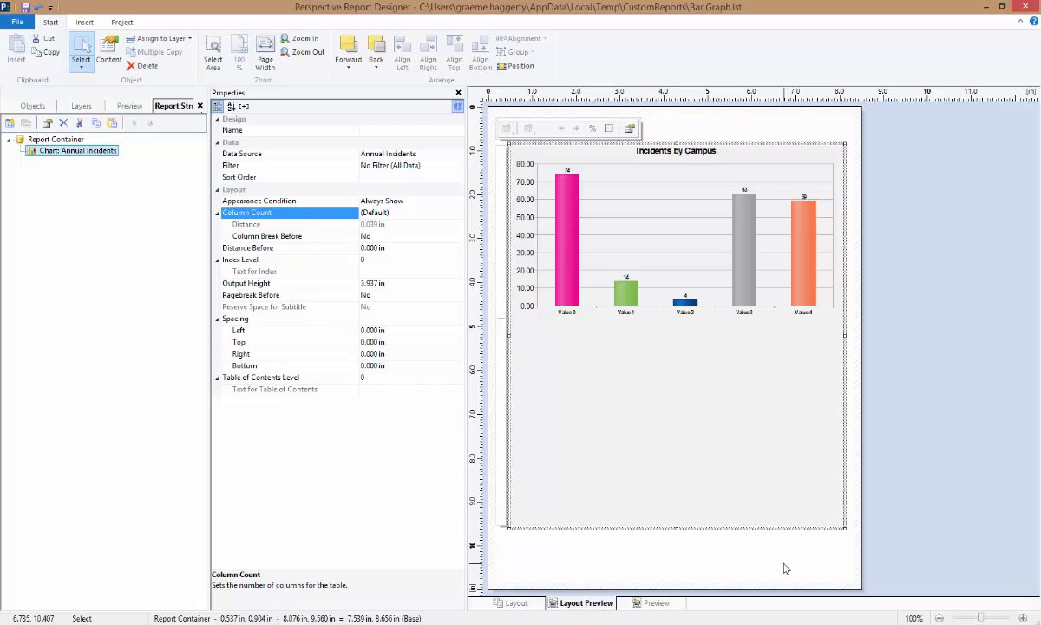
- Try an output height of 2.5 in for the chart
left_click(396, 284)
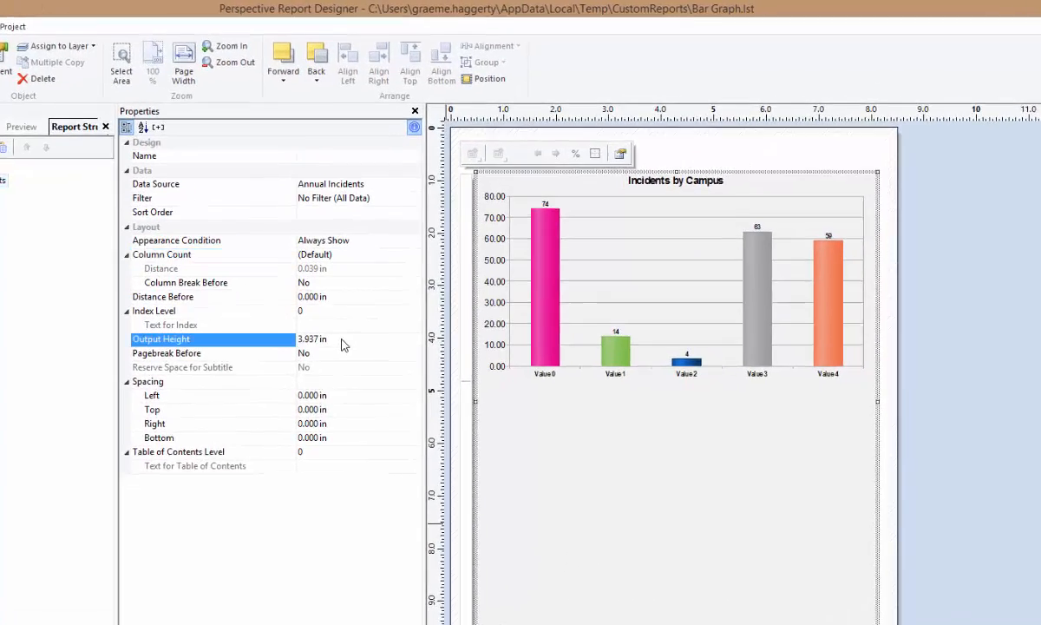
left_click(342, 340)
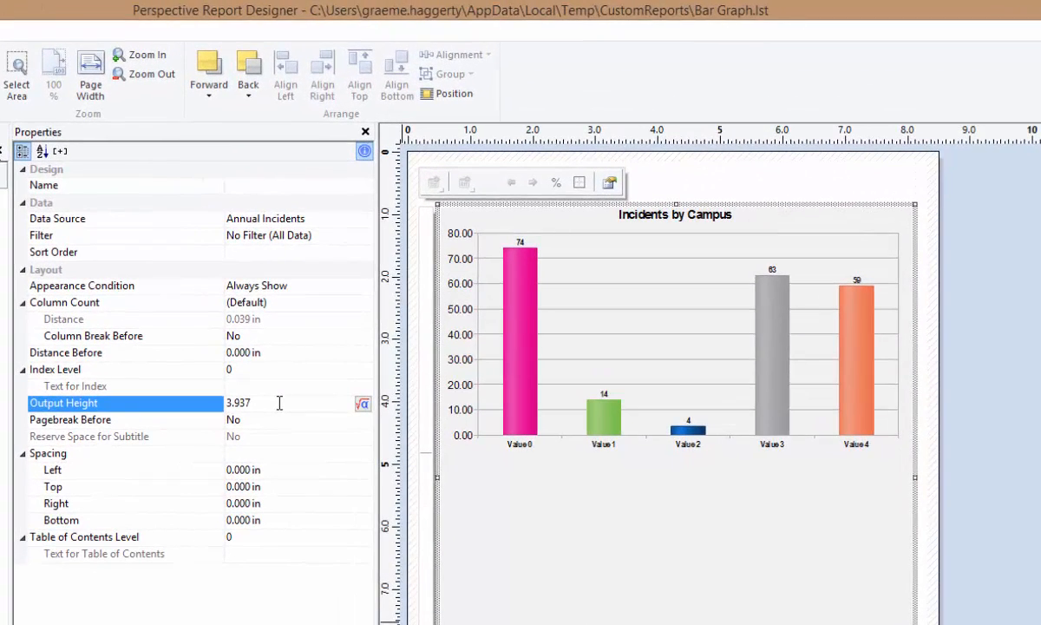
key("BackSpace")
key("BackSpace")
key("BackSpace")
key("BackSpace")
key("BackSpace")
type("2.5")
key("Return")
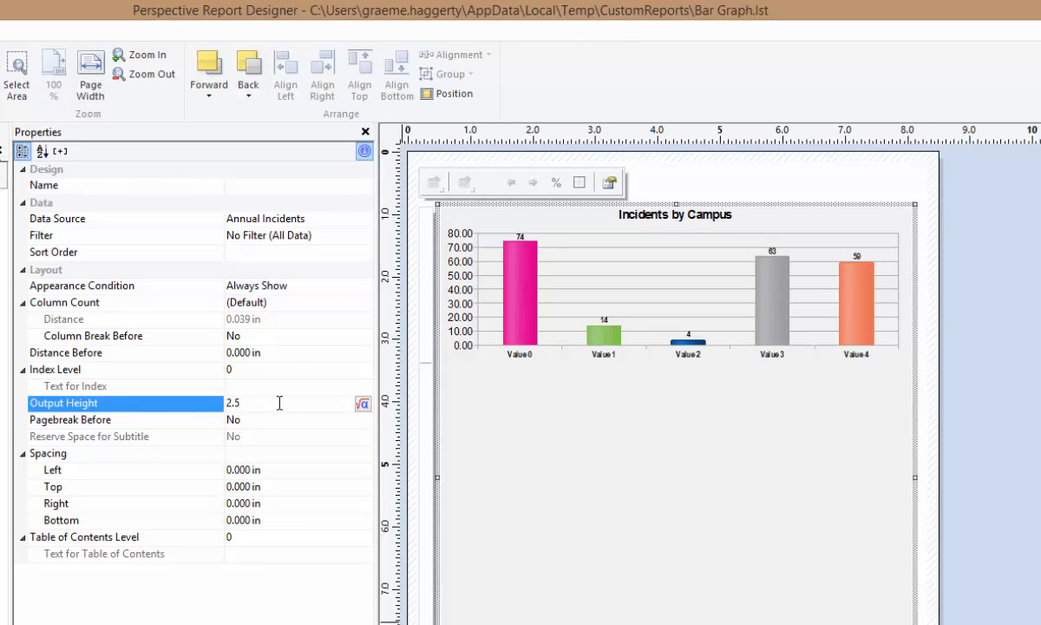
- Set the chart's output height to 4 in
key("BackSpace")
key("BackSpace")
key("BackSpace")
type("4")
key("Return")
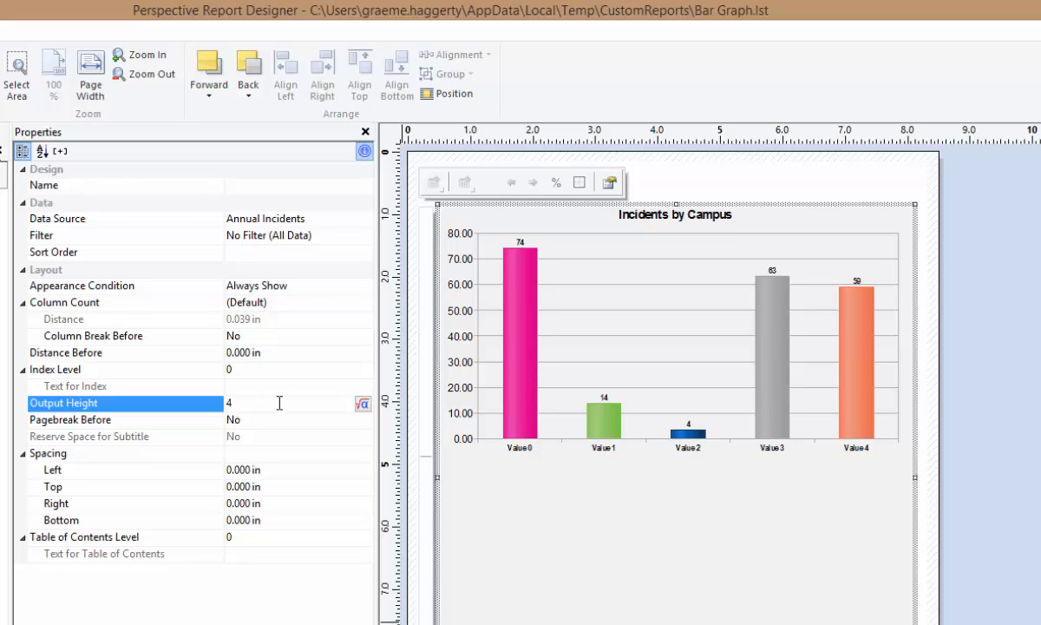
- Try a spacing of 0.5 in on both the left and right sides of the chart
left_click(288, 470)
type(".5")
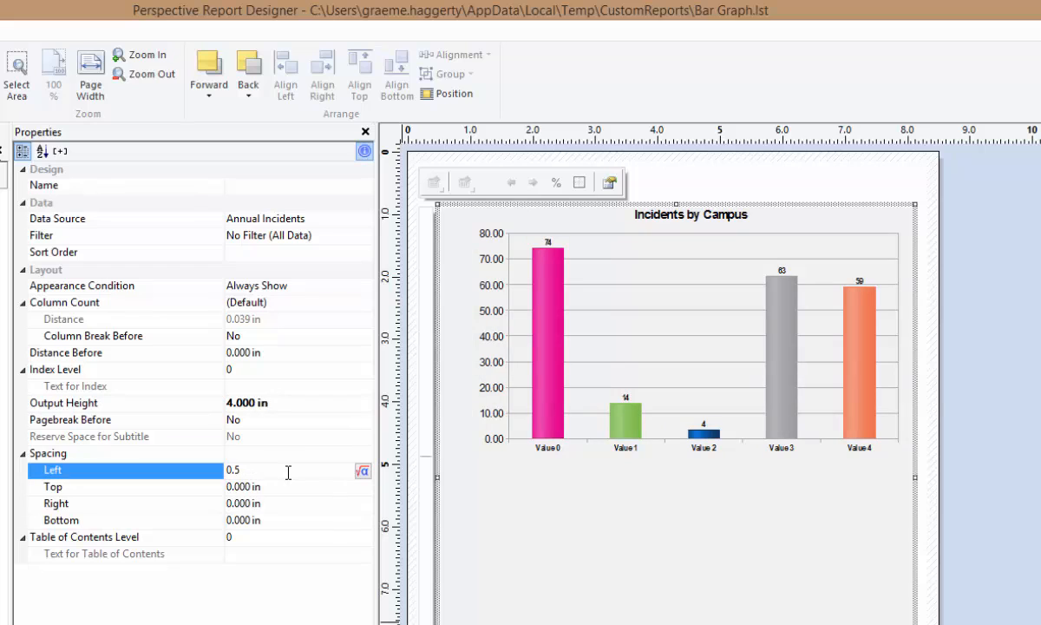
left_click(294, 504)
type(".5")
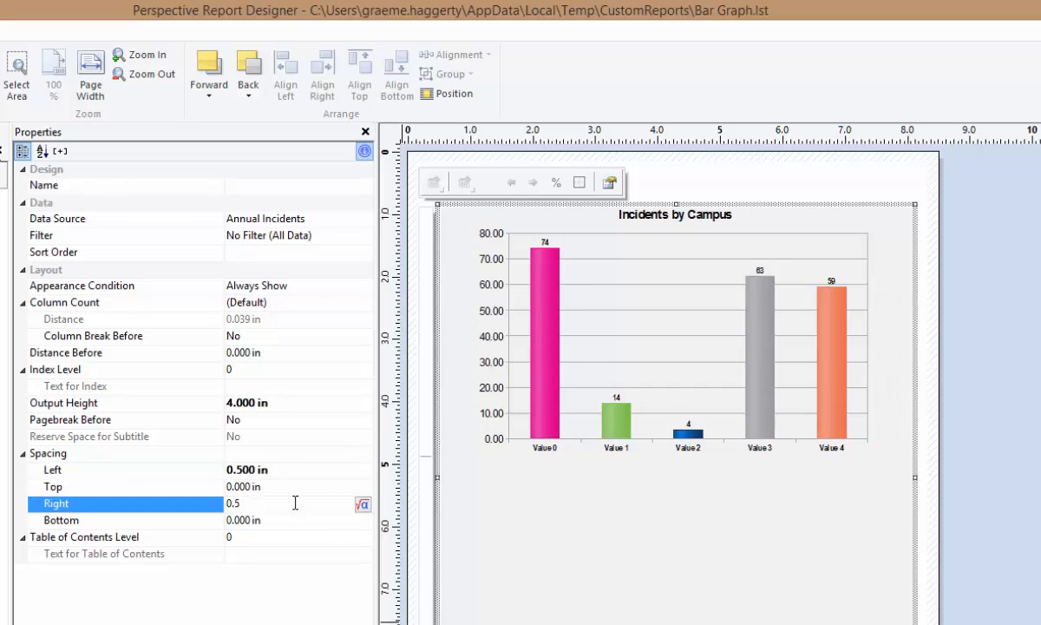
- Reset the chart's right and left spacing to 0 in
left_click_drag(295, 503, 198, 505)
type("0")
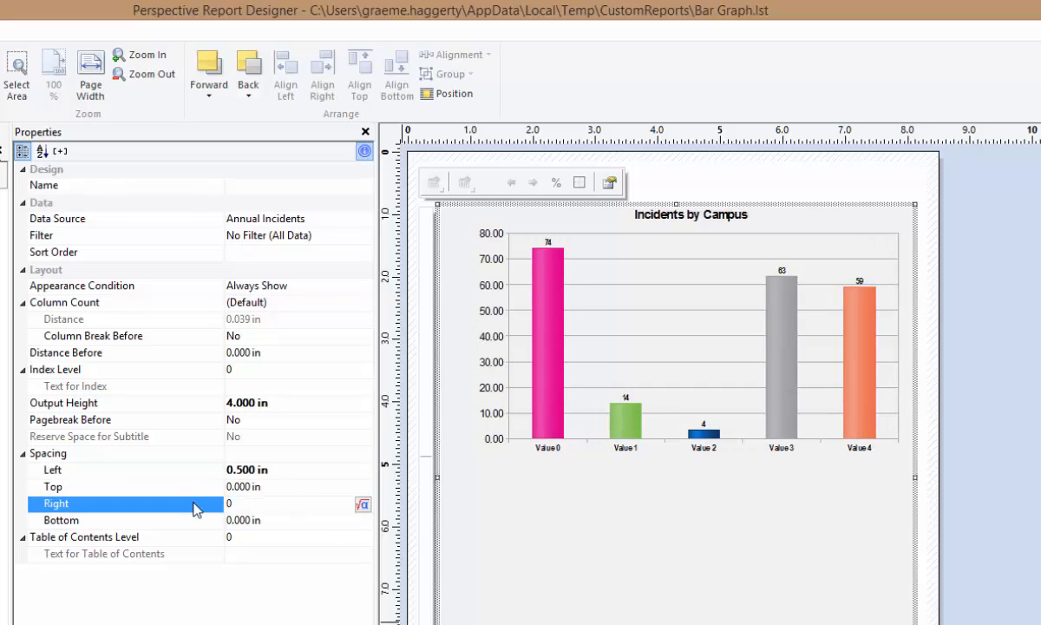
left_click(281, 469)
key("BackSpace")
key("BackSpace")
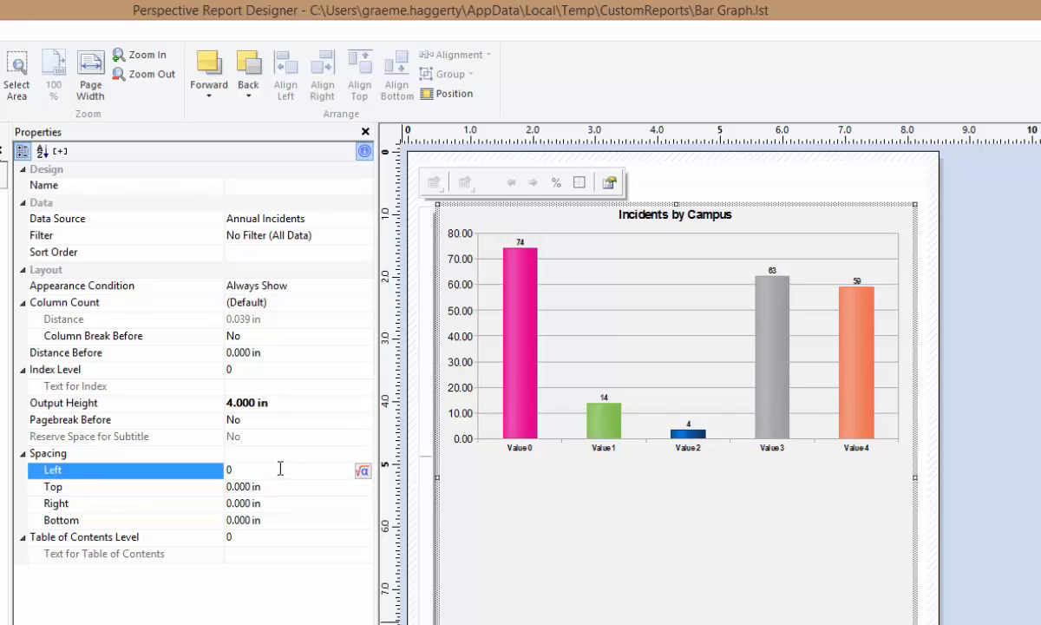
left_click(290, 486)
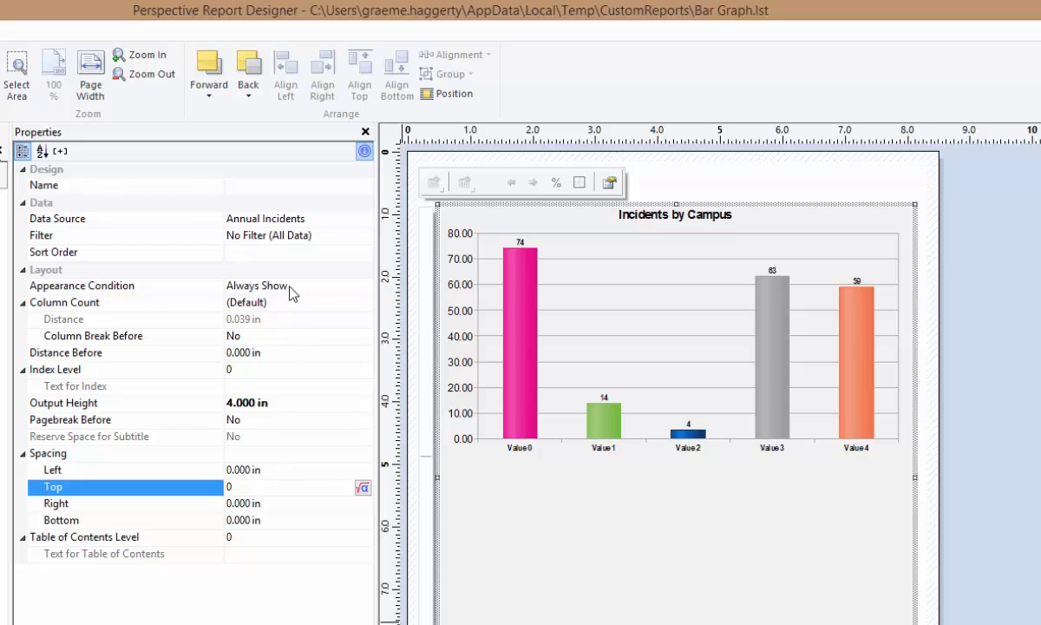
- Sort the chart's data by Site Rollups.Campus [+]
left_click(277, 251)
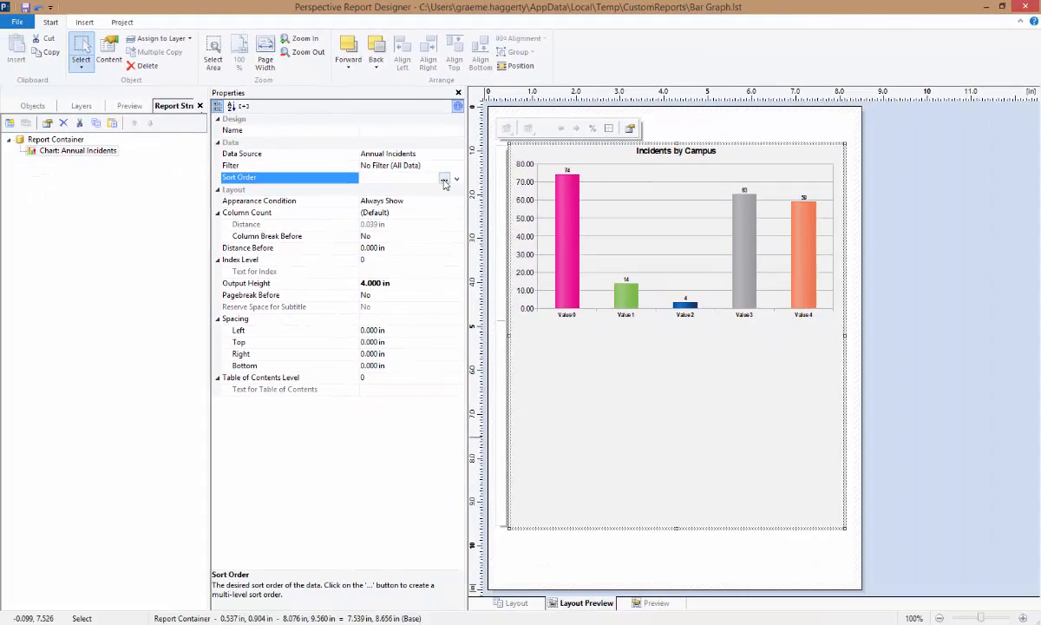
left_click(443, 179)
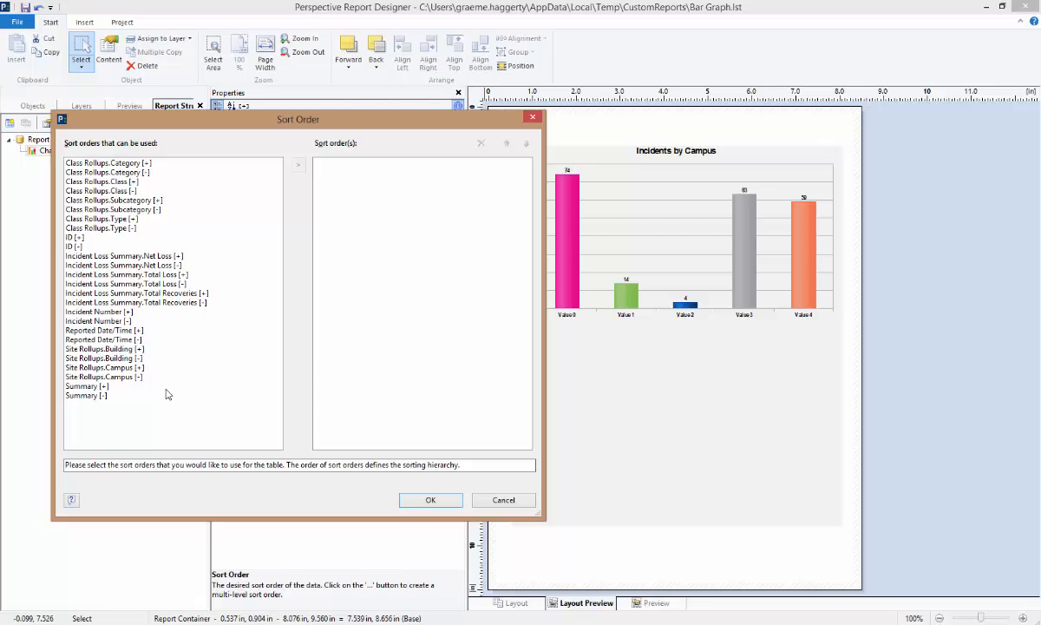
double_click(121, 367)
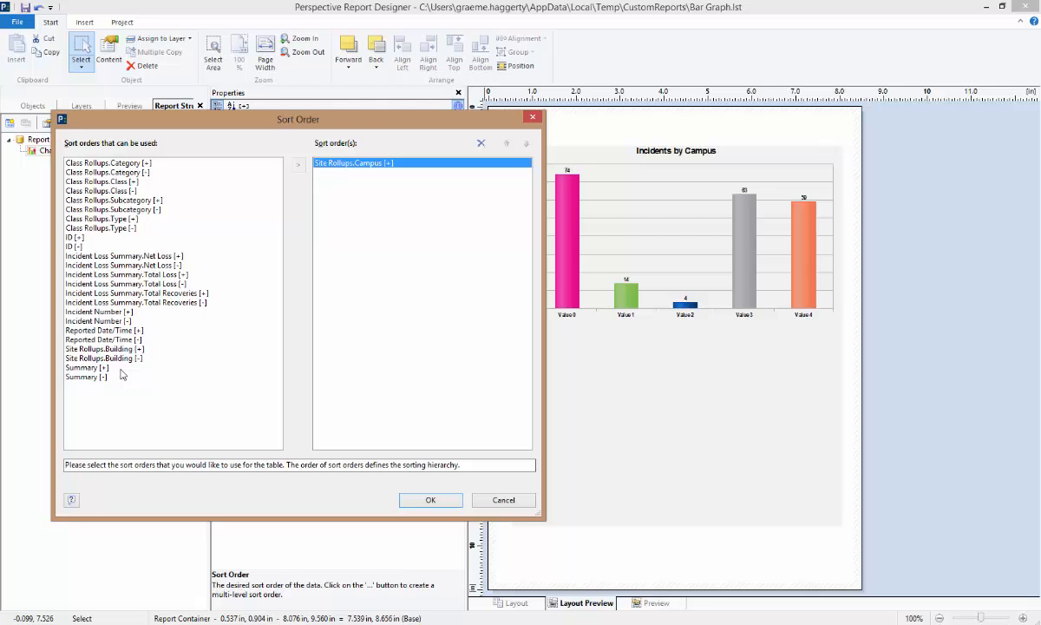
left_click(429, 499)
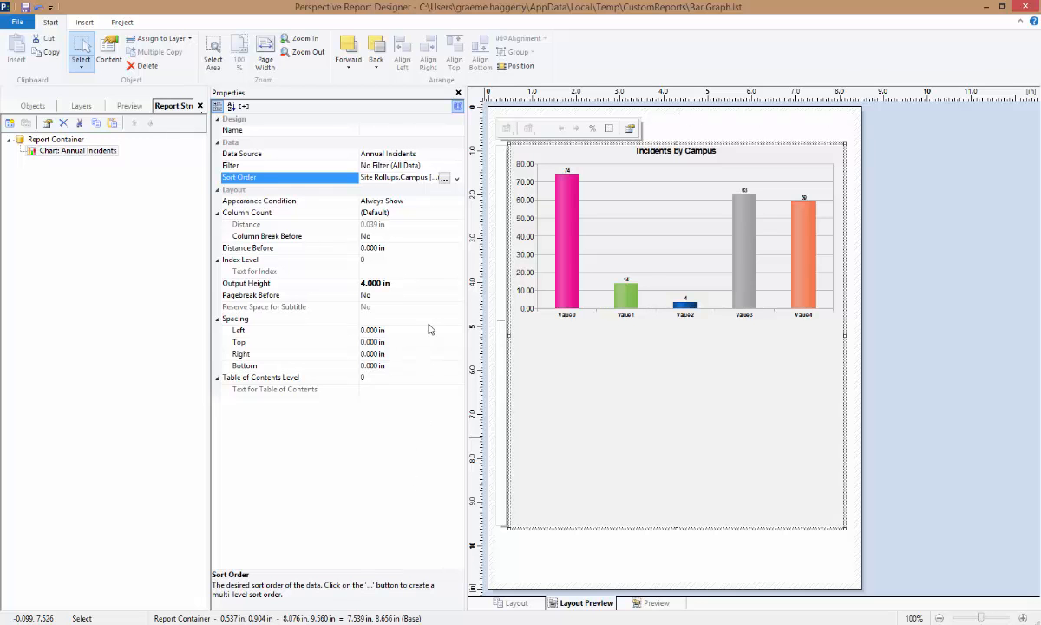
- Filter the chart's data with the formula Annual_Incidents.Class_Rollups.Class = "Security"
left_click(425, 165)
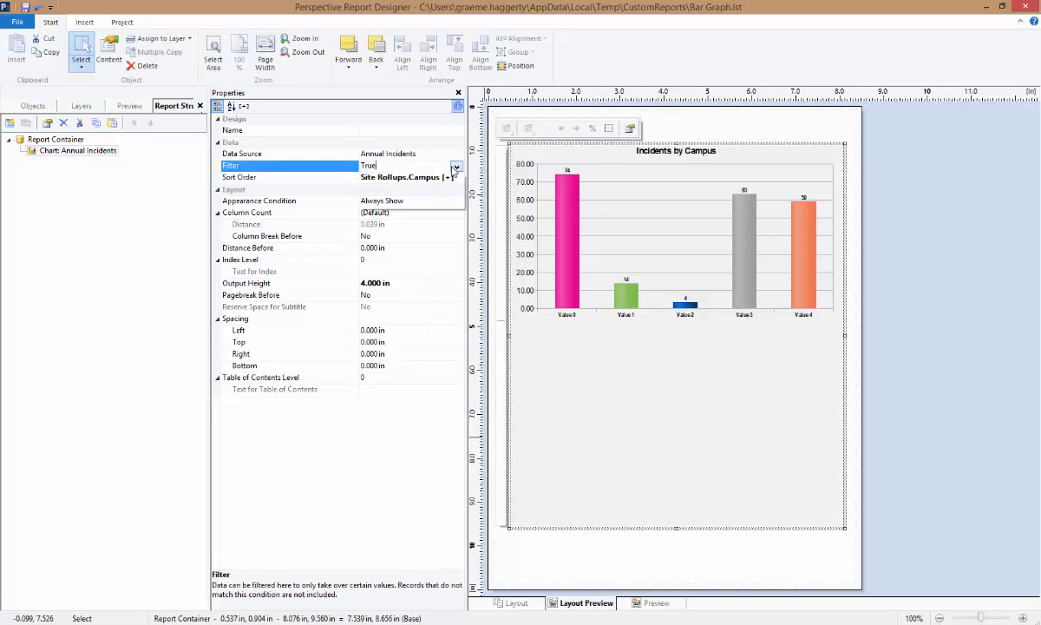
left_click(456, 165)
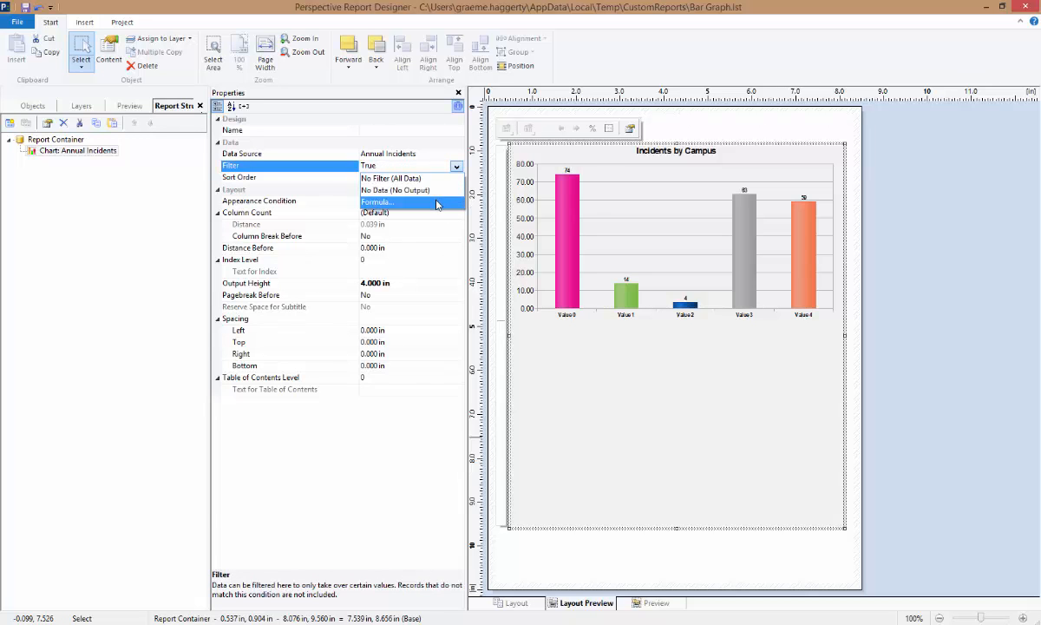
left_click(438, 203)
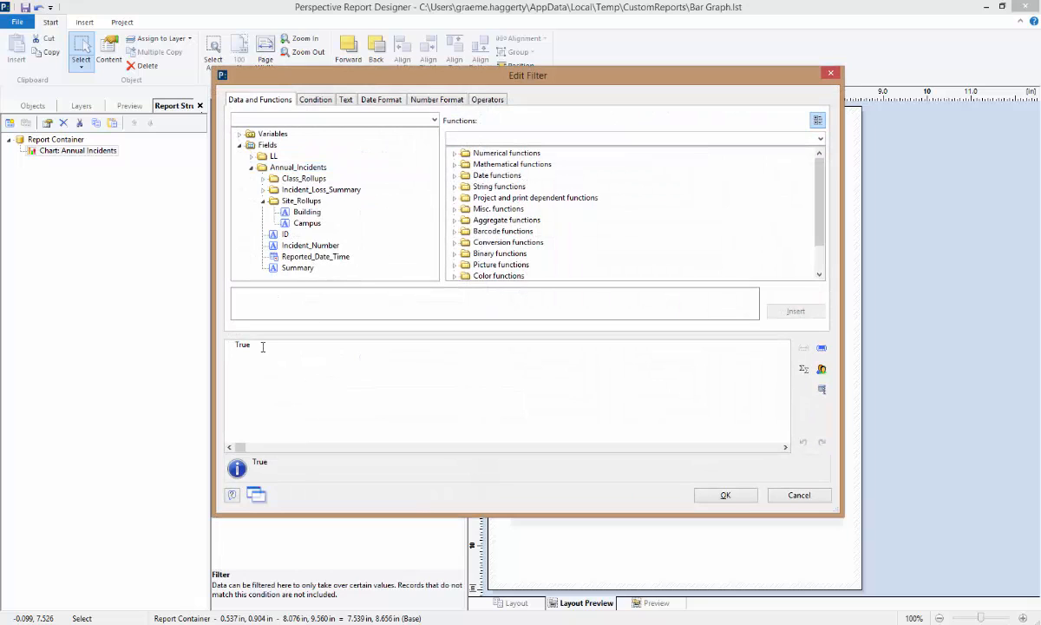
left_click_drag(263, 347, 229, 345)
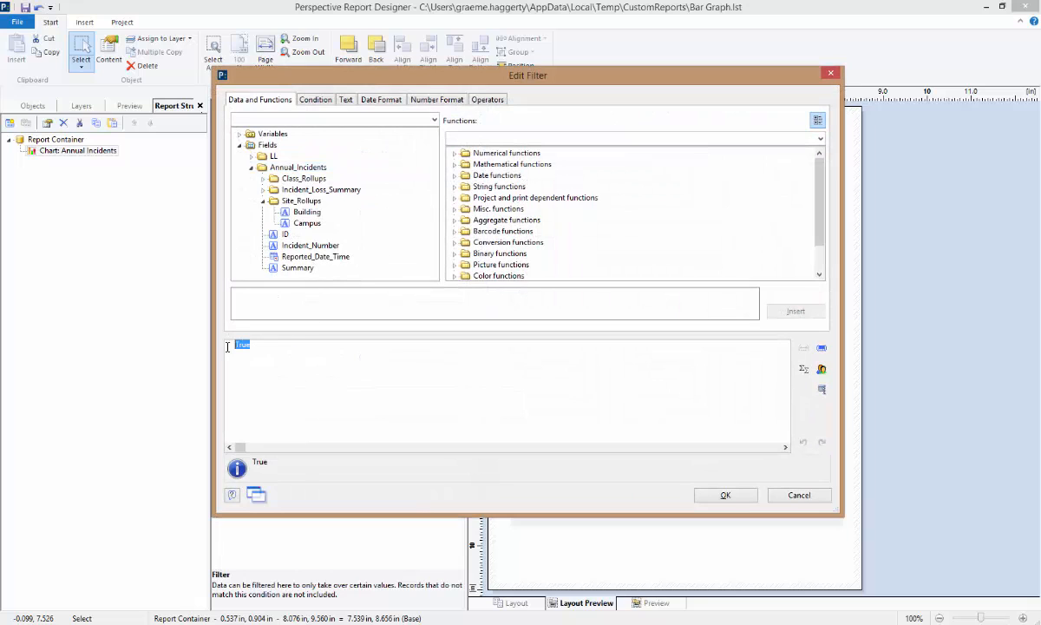
left_click(263, 199)
left_click(263, 178)
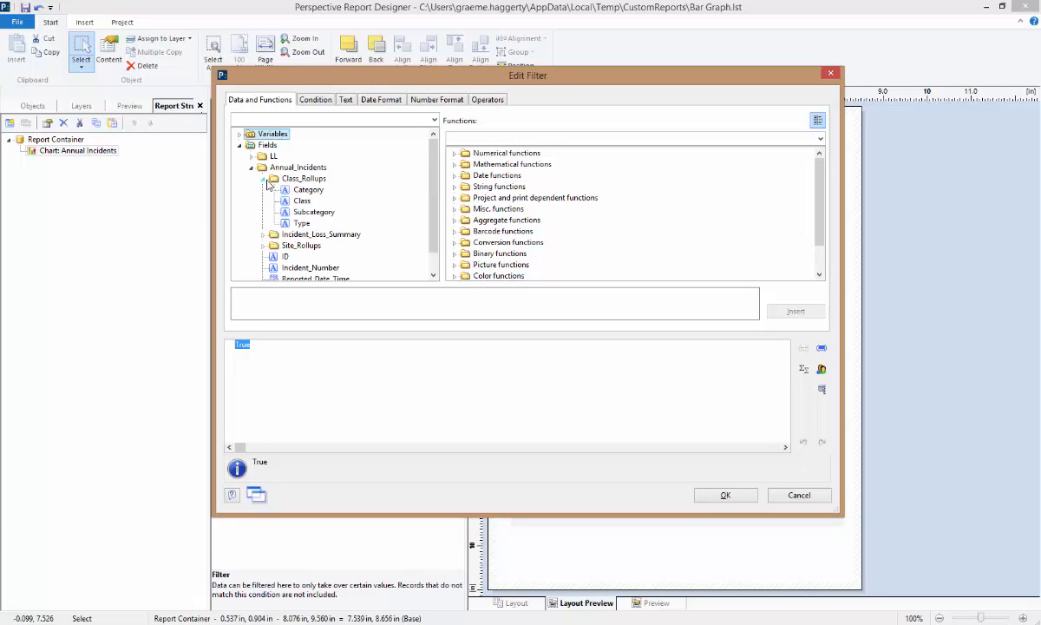
left_click(301, 201)
double_click(300, 201)
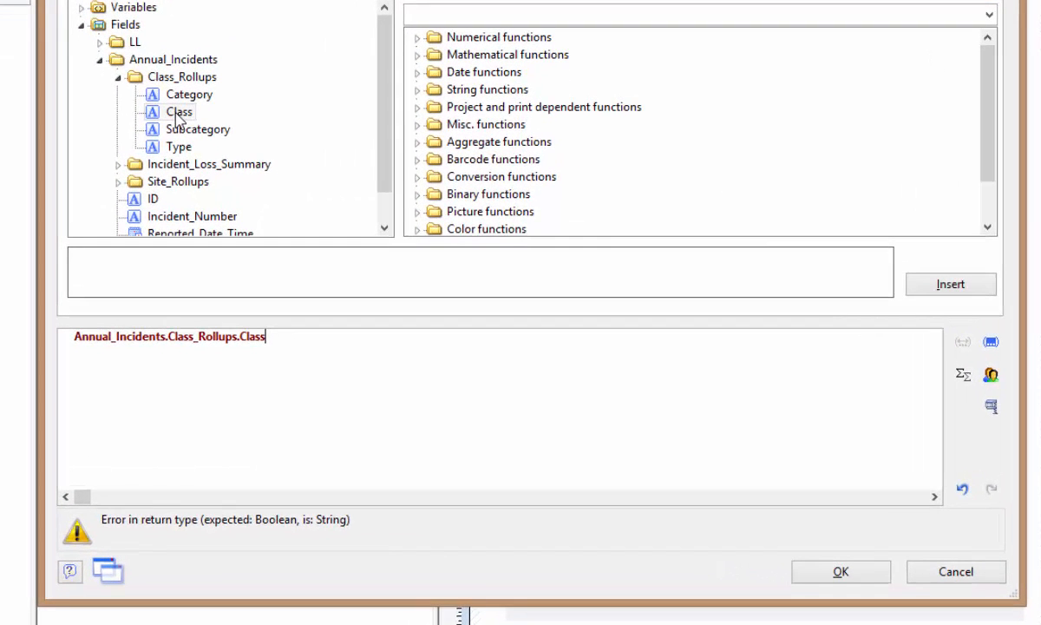
type("= ")
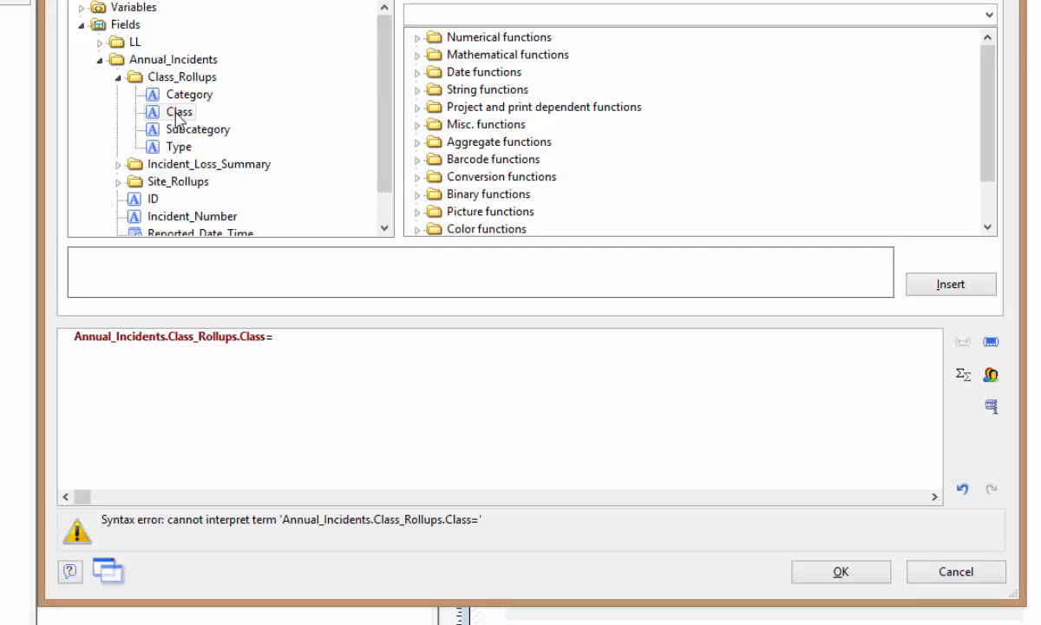
type("\"Security\"")
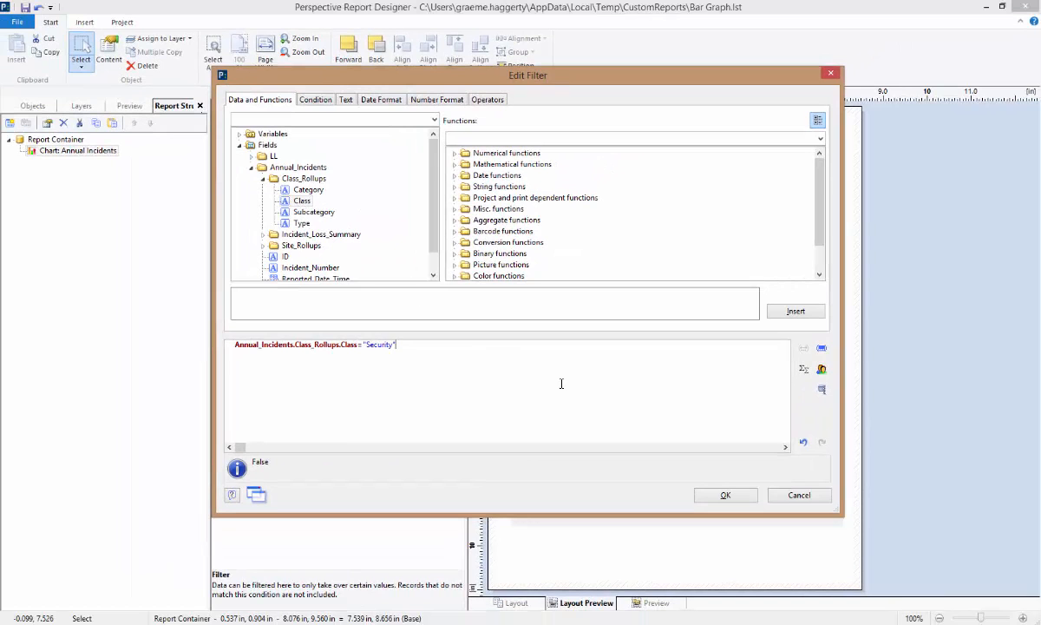
left_click(723, 494)
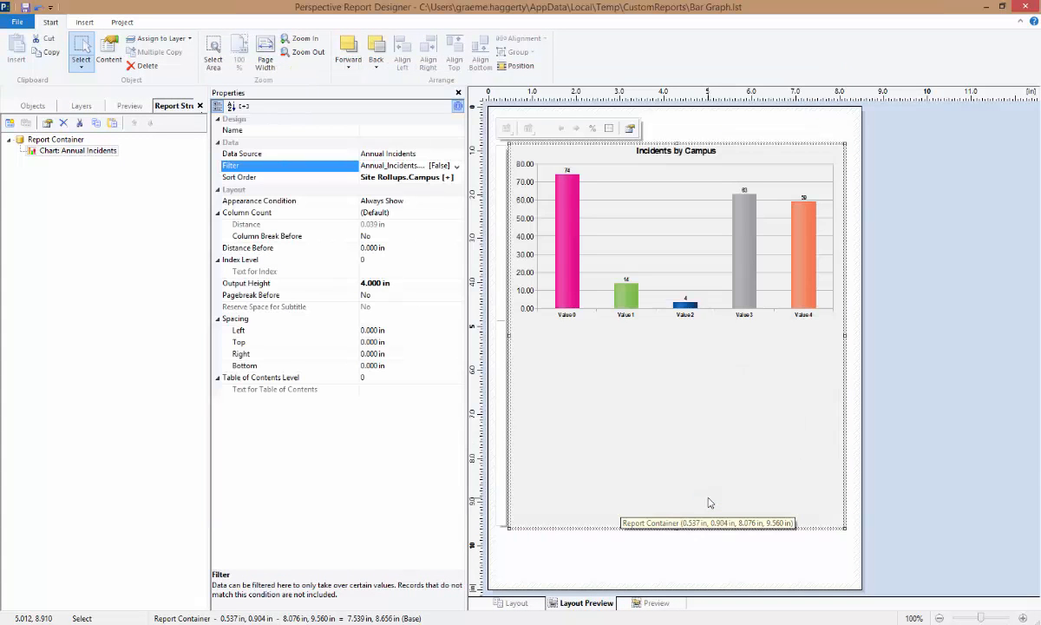
- Change the chart's title to "Security Incidents by Campus"
double_click(89, 150)
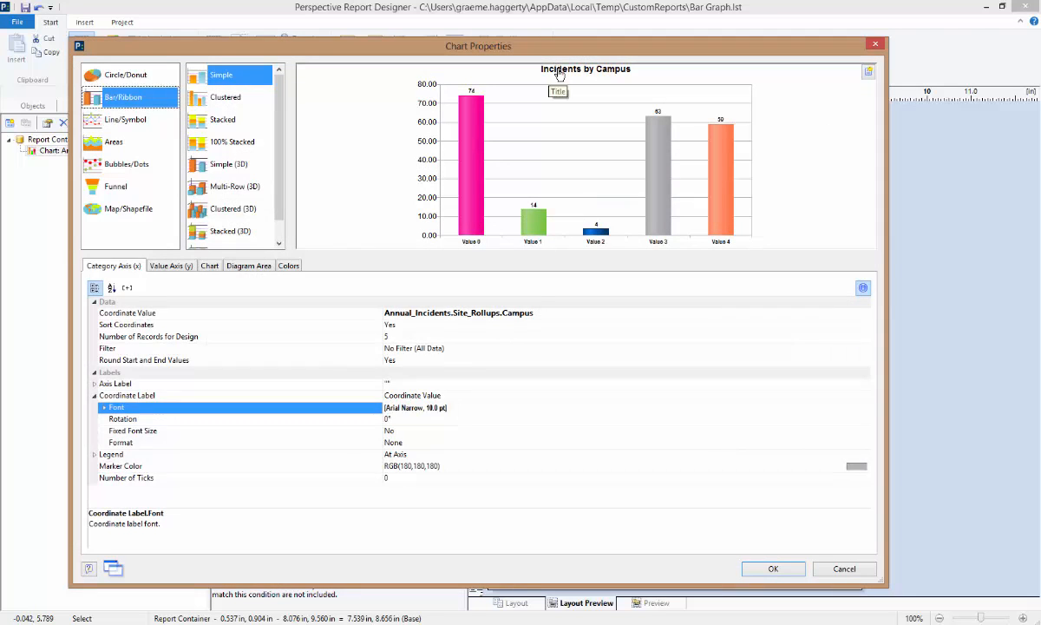
left_click(524, 68)
left_click(386, 314)
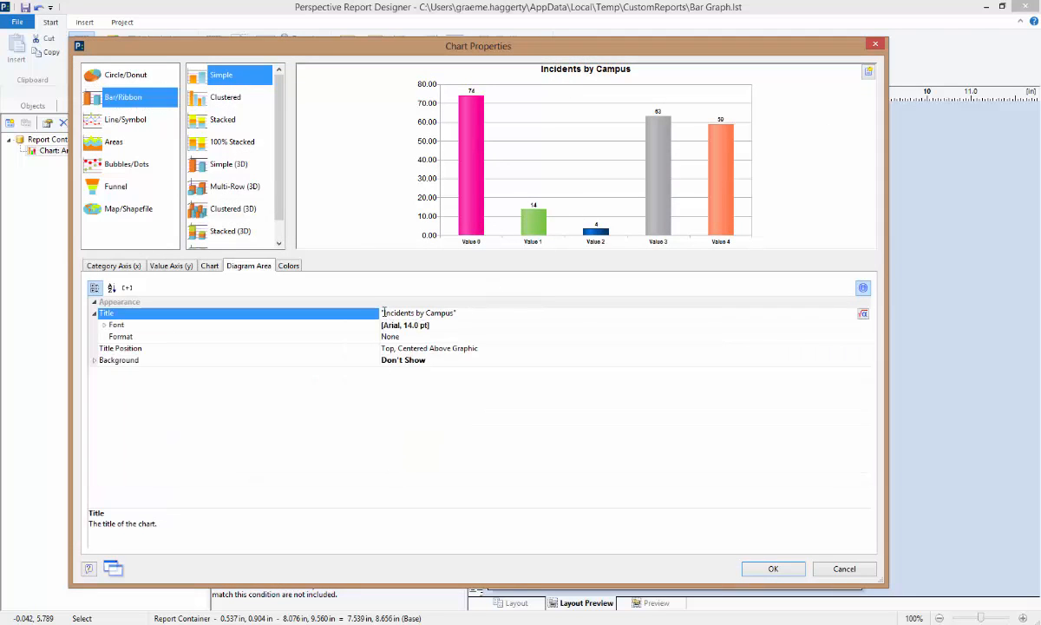
type("Security")
left_click(766, 569)
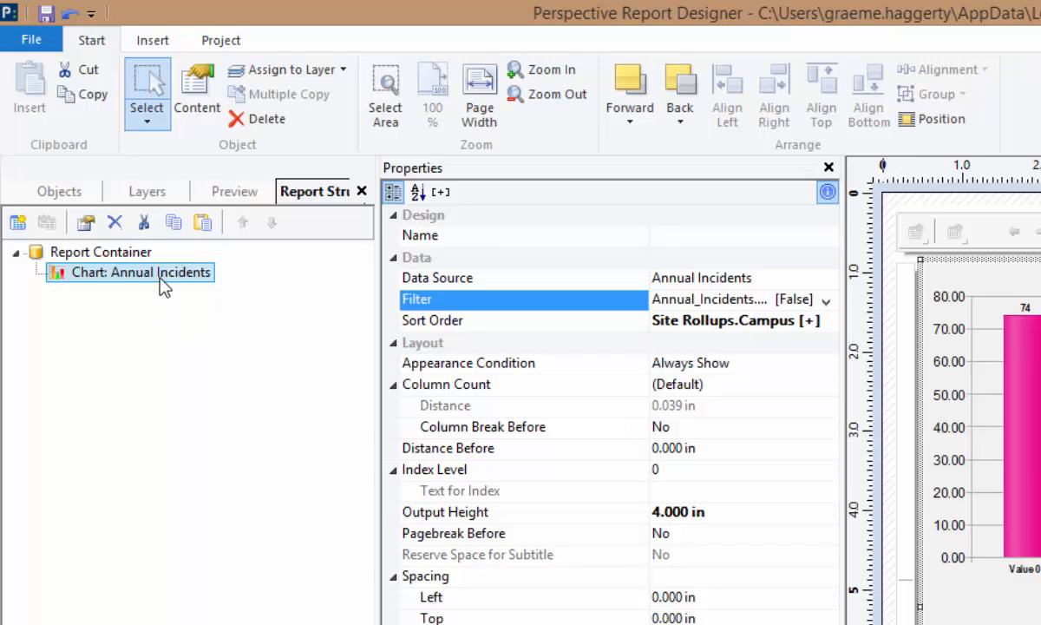
- Paste a copy of the chart into the report container and change the copy's class filter value to "Property Incidents"
left_click(201, 225)
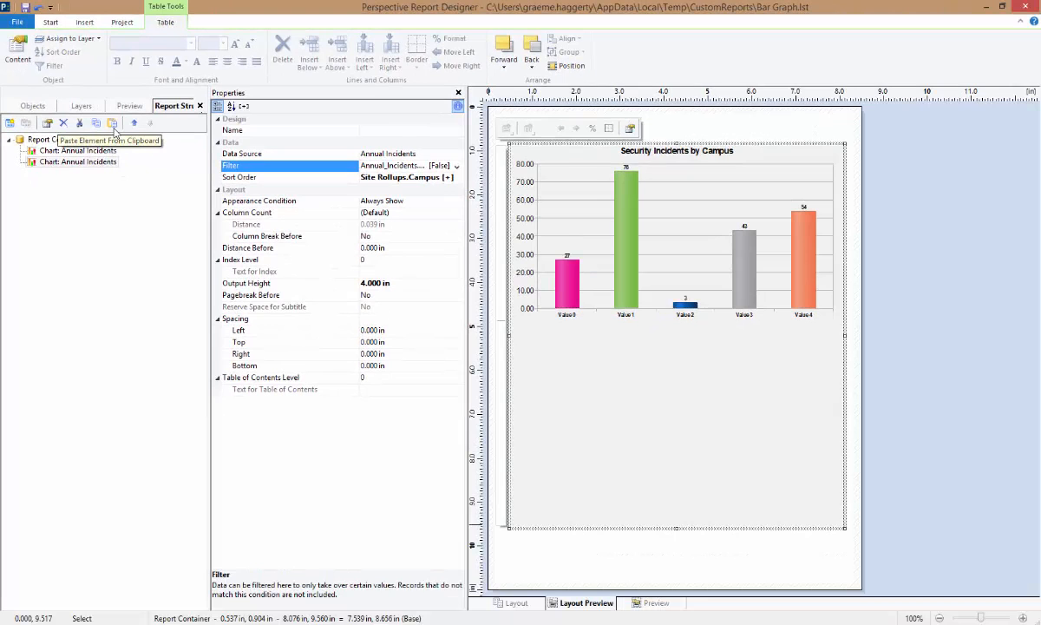
left_click(97, 160)
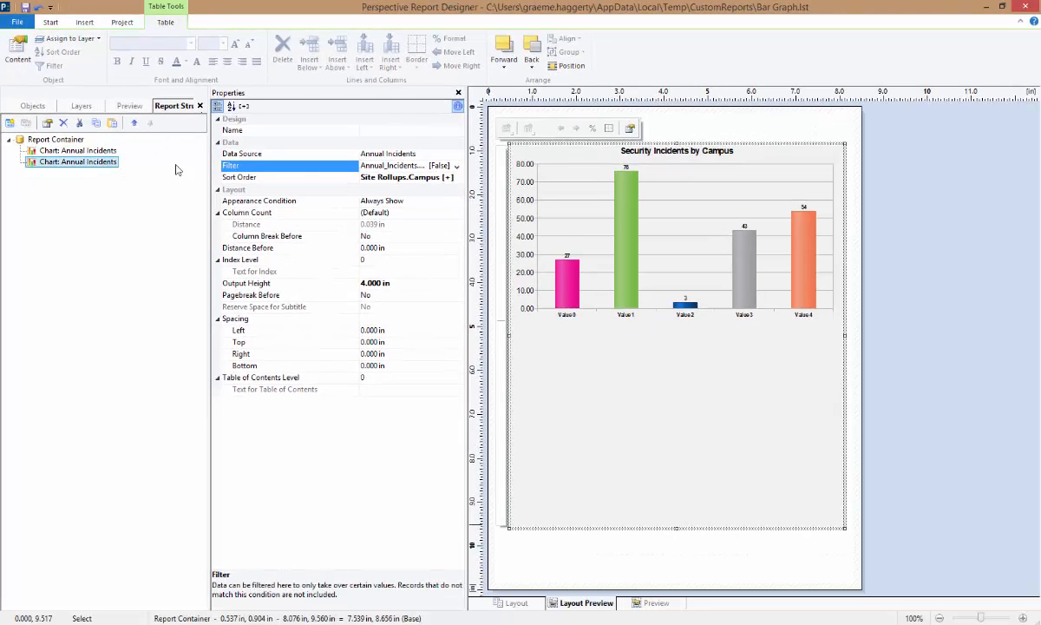
left_click(457, 165)
left_click(410, 204)
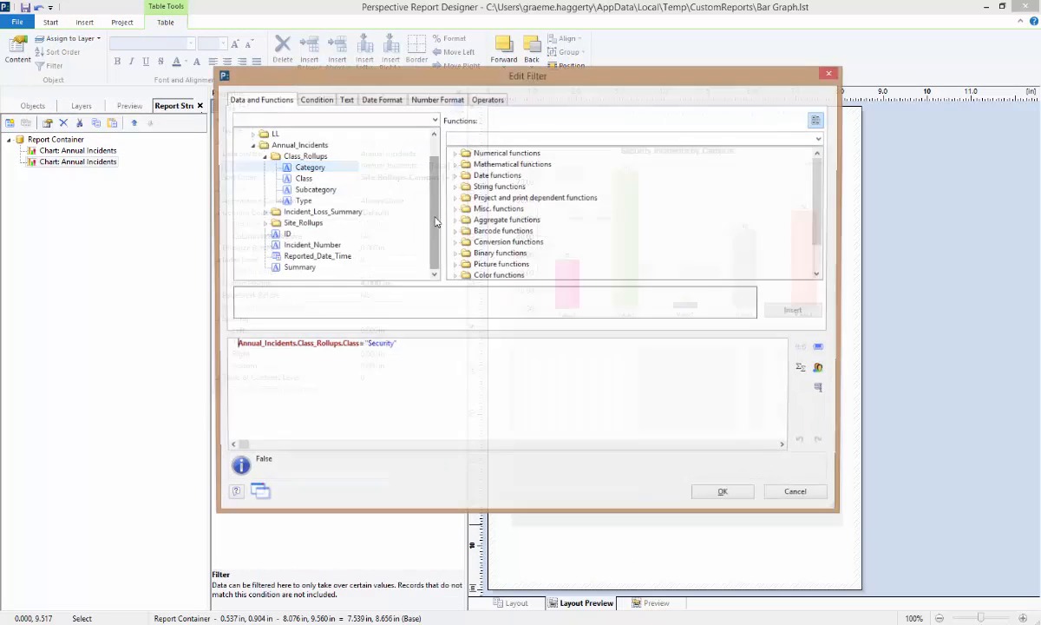
key("BackSpace")
key("BackSpace")
key("BackSpace")
key("BackSpace")
key("BackSpace")
key("BackSpace")
key("BackSpace")
key("BackSpace")
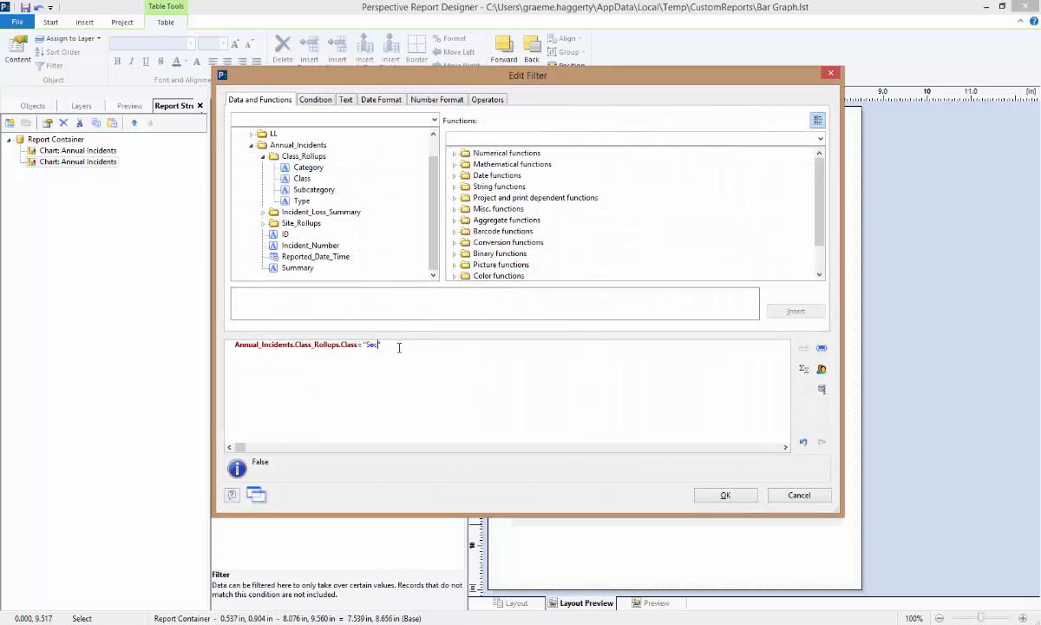
type("Property Incidents")
left_click(723, 496)
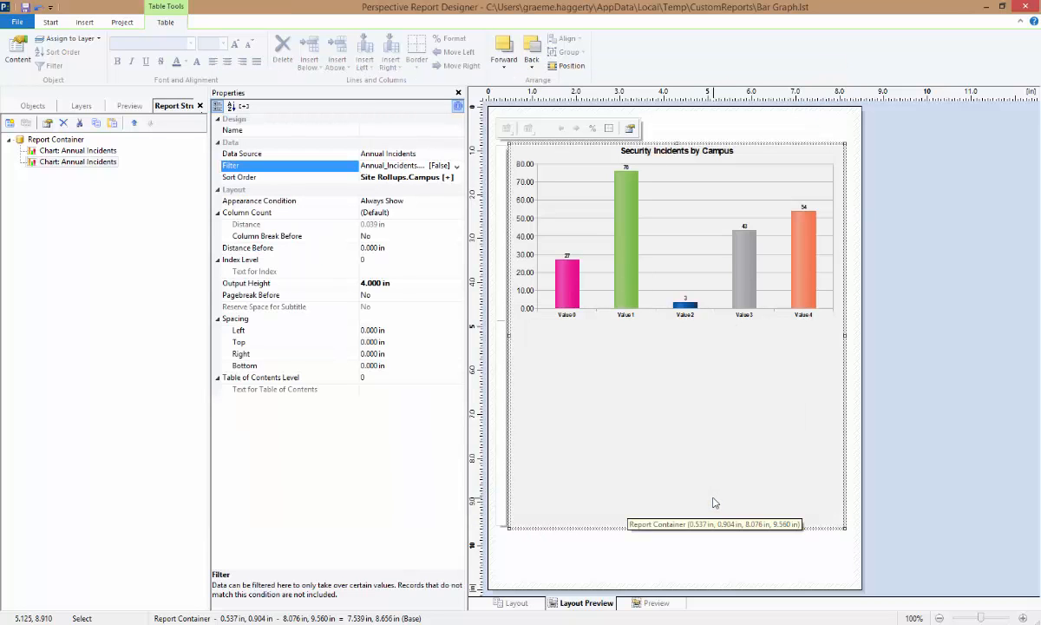
- Change the copied chart's title to "Property Incidents by Campus"
double_click(100, 162)
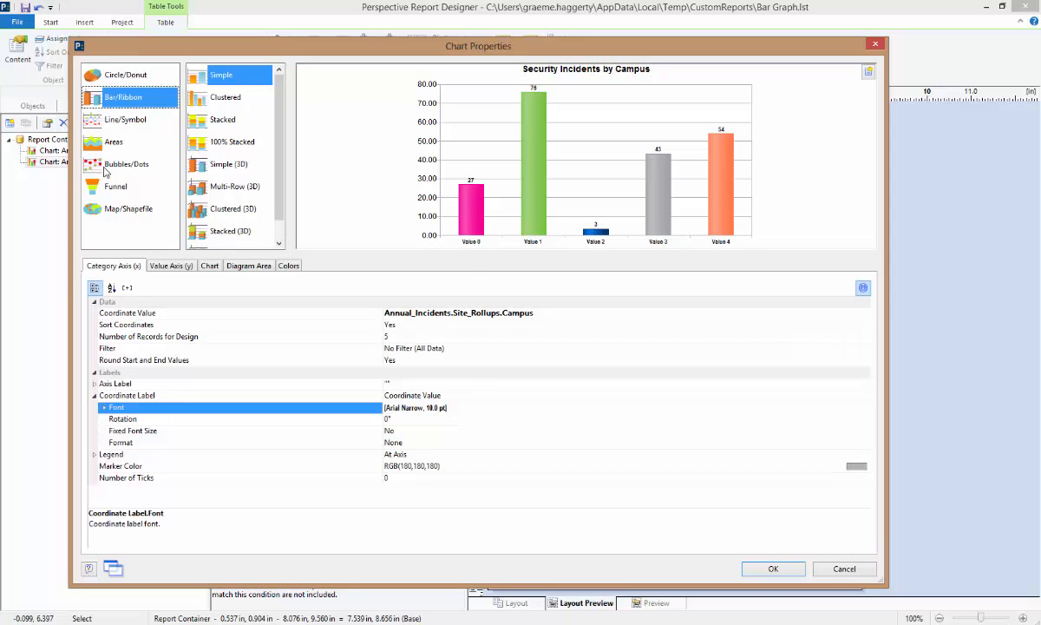
left_click(510, 69)
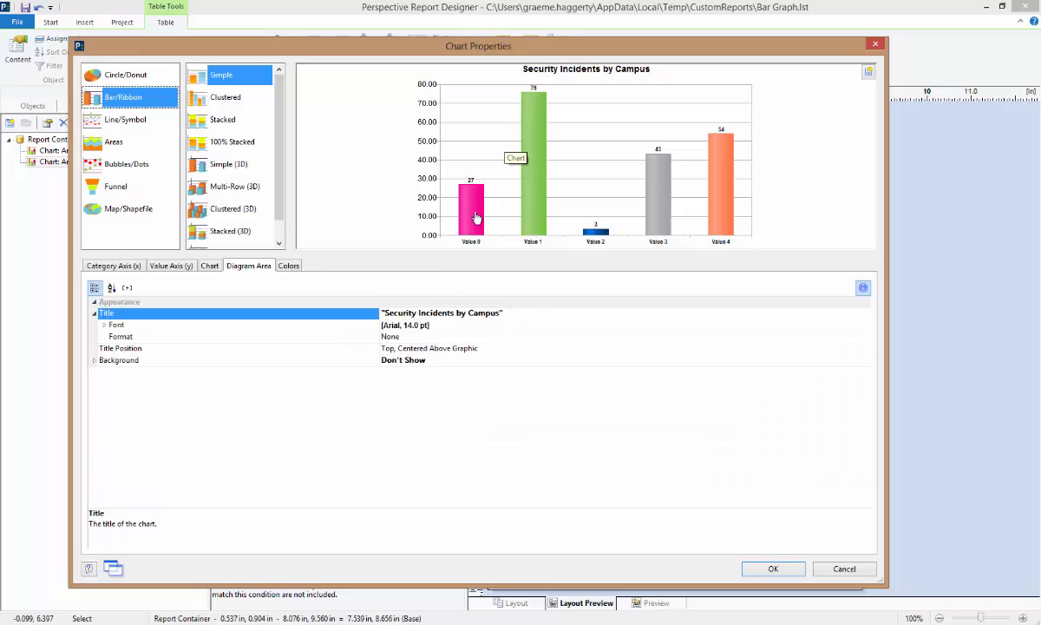
double_click(395, 312)
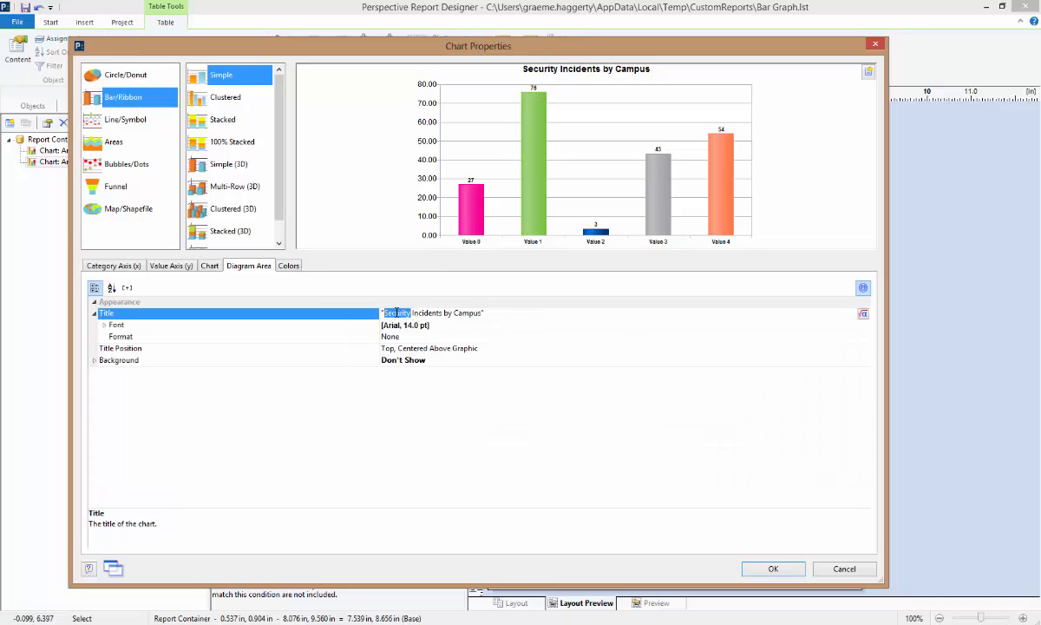
type("Property")
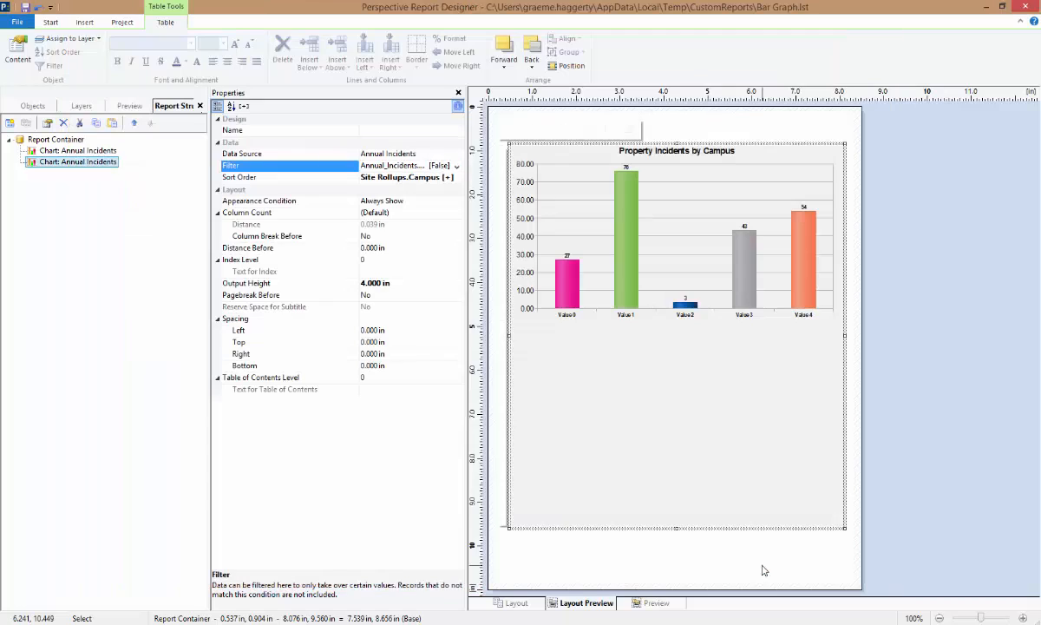
left_click(764, 568)
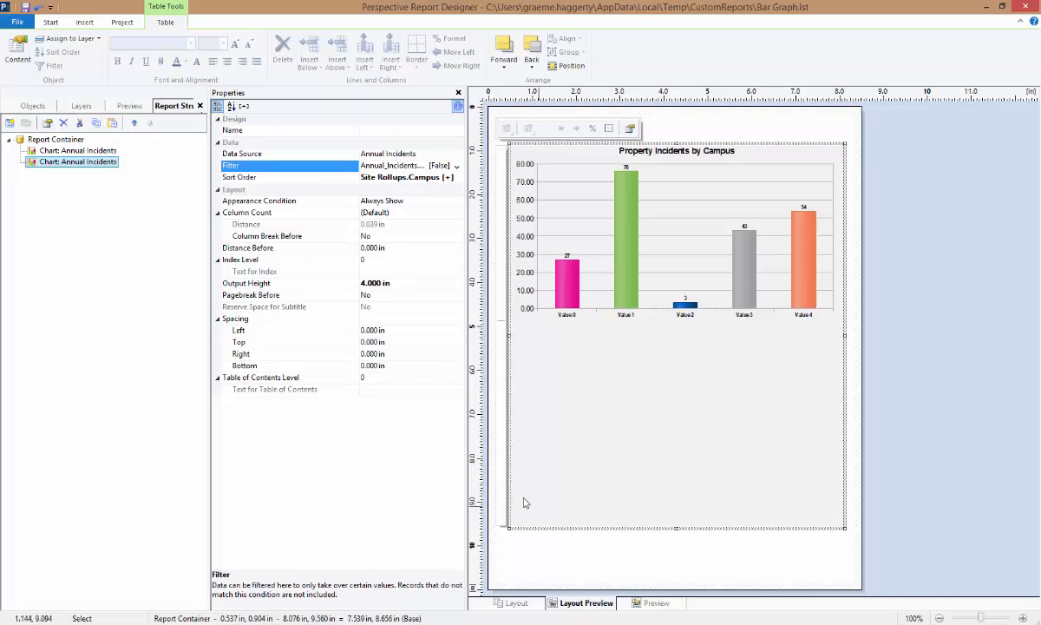
- Paste another copy of the chart into the report container and change its type to a simple Line/Symbol chart
left_click(112, 124)
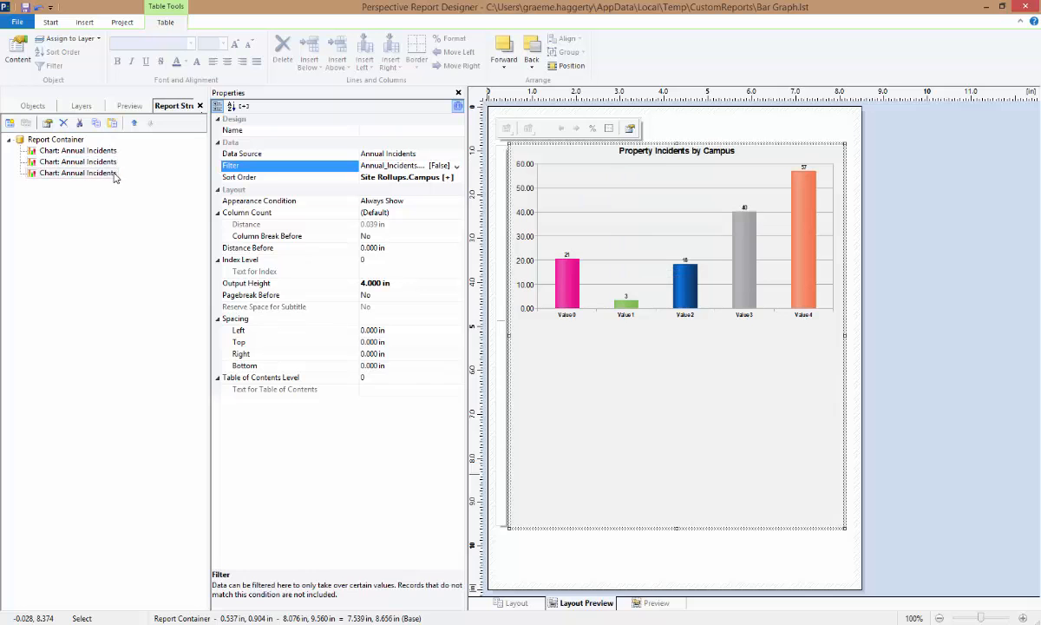
double_click(108, 163)
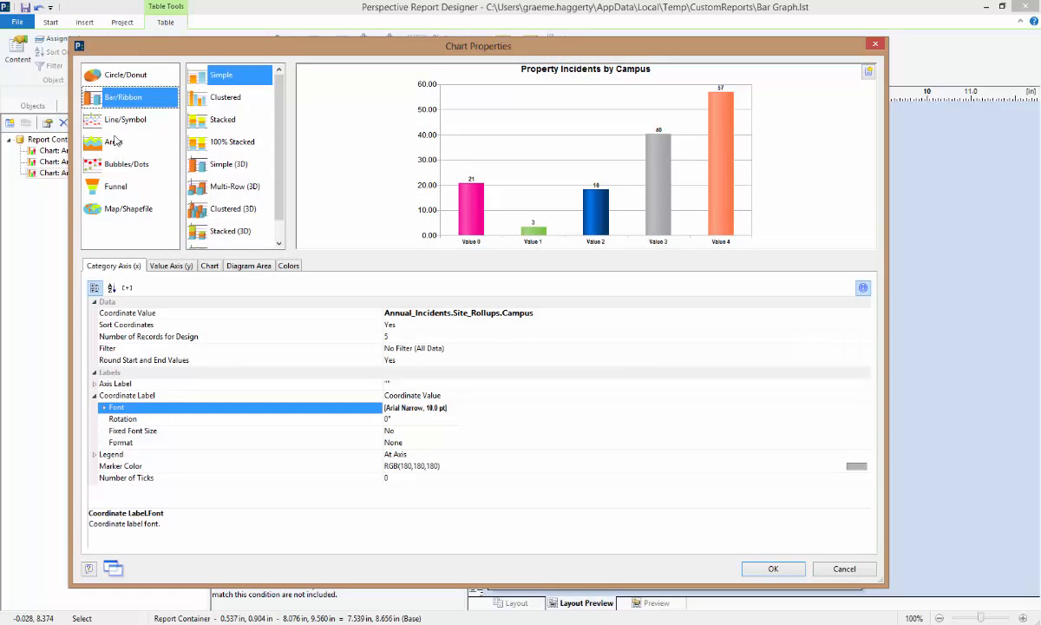
left_click(118, 129)
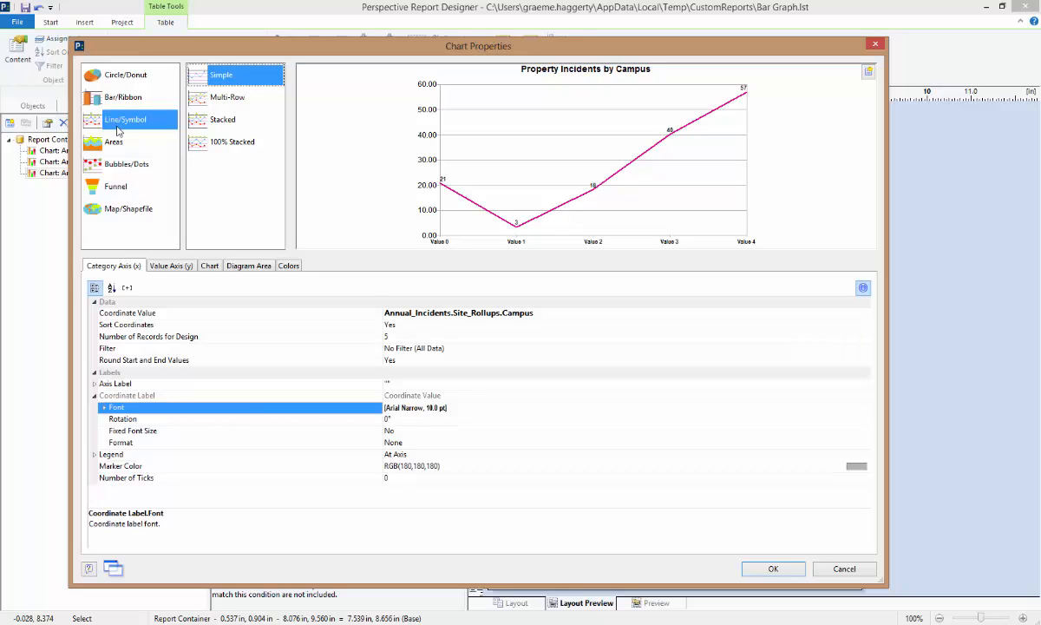
- Clear the campus field from the line chart's category axis coordinate value formula
left_click(450, 314)
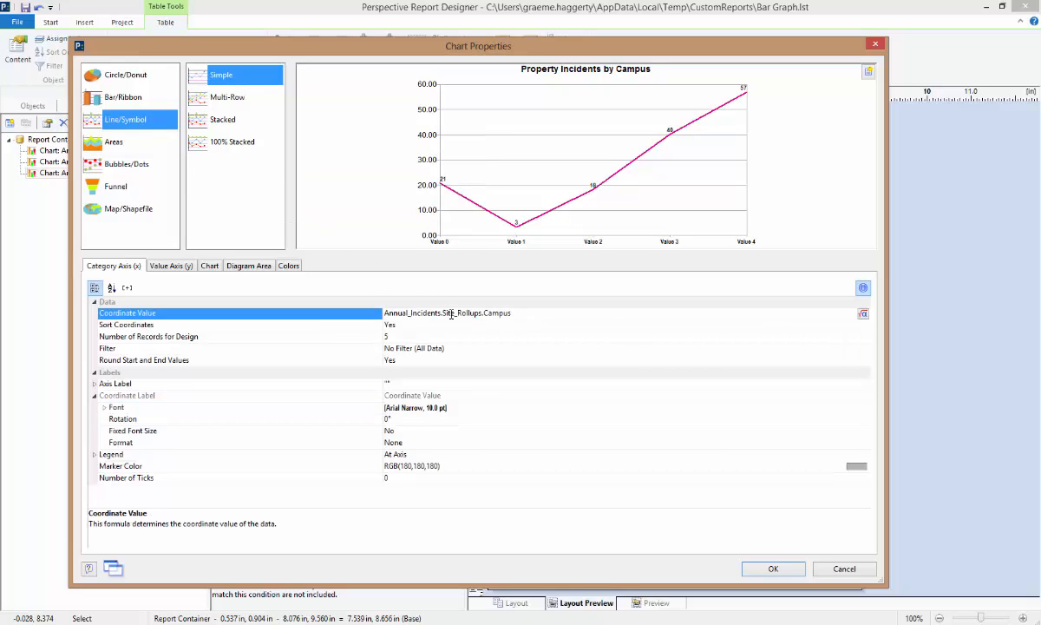
left_click(863, 314)
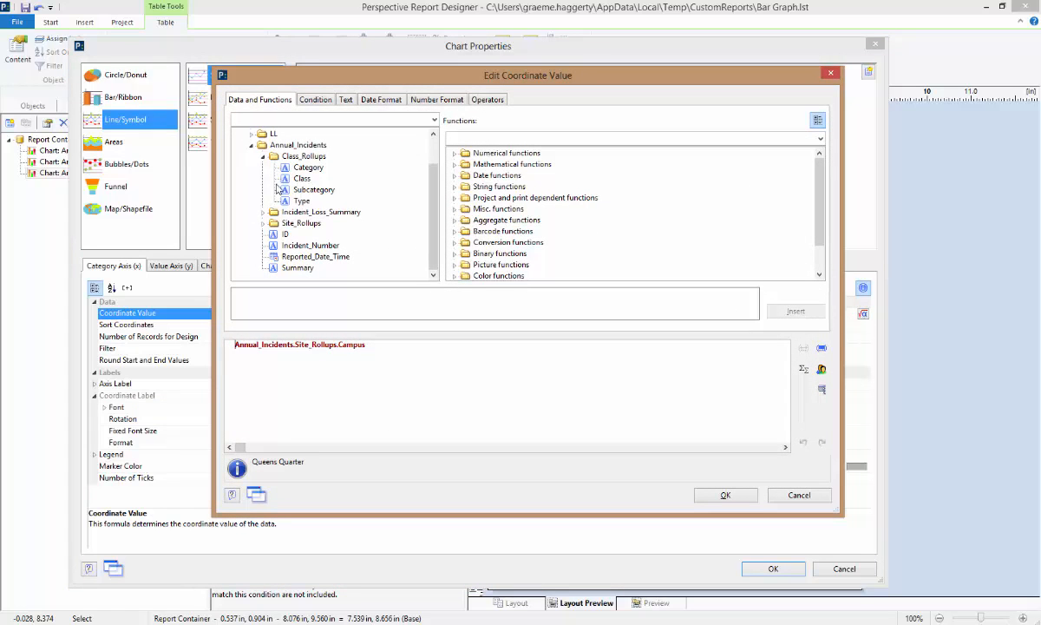
left_click(262, 156)
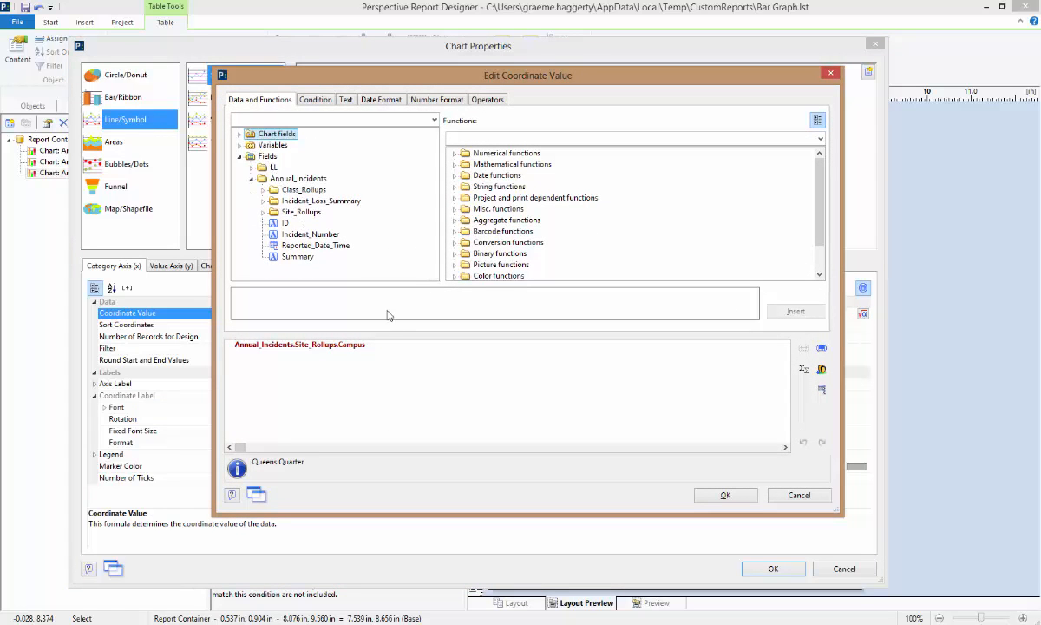
left_click_drag(365, 345, 205, 347)
key("Delete")
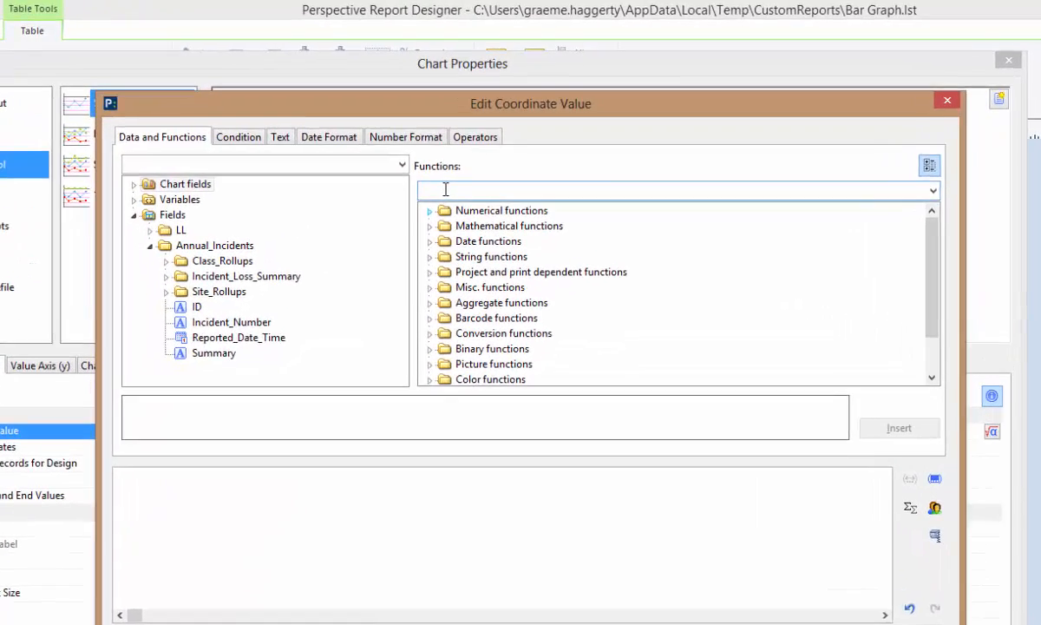
- Set the line chart's category axis coordinate value formula to Month(Annual_Incidents.Reported_Date_Time)
left_click(445, 189)
type("month")
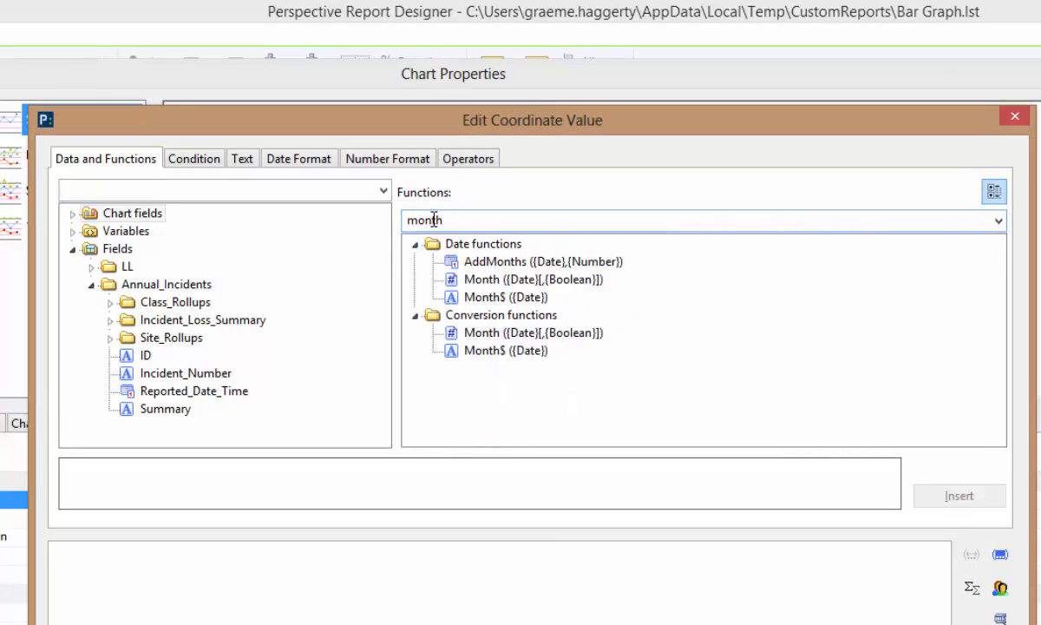
left_click(478, 283)
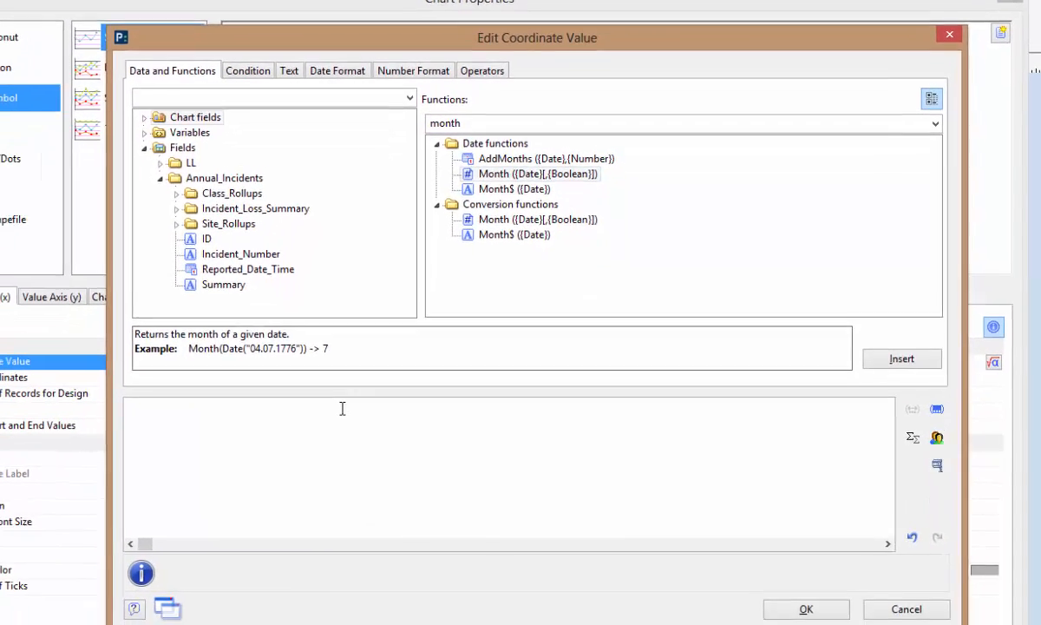
left_click(348, 398)
type("m")
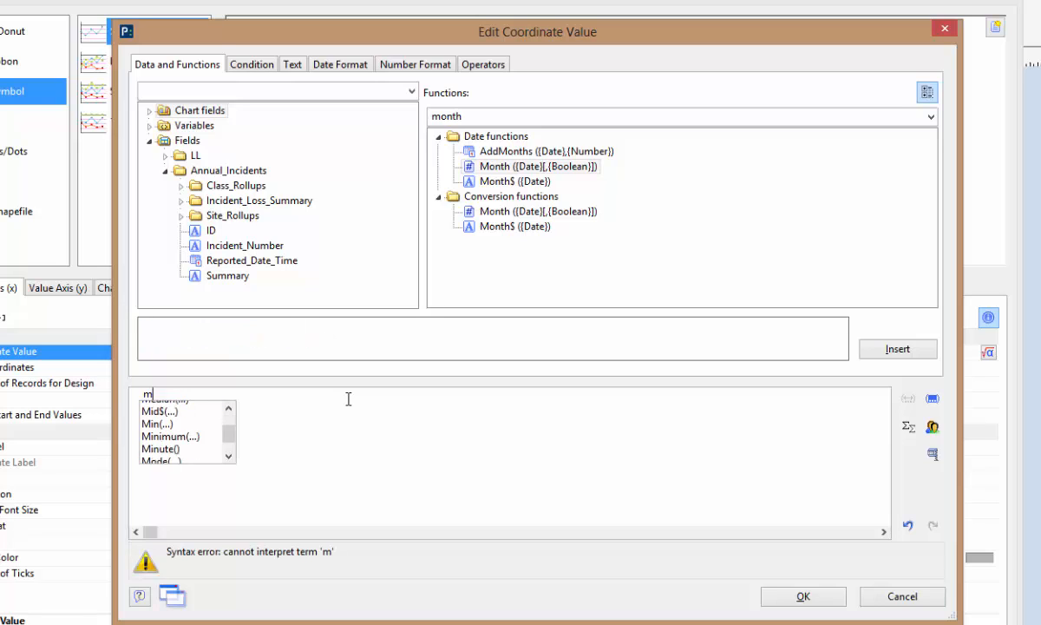
type("onth")
key("Down")
key("Return")
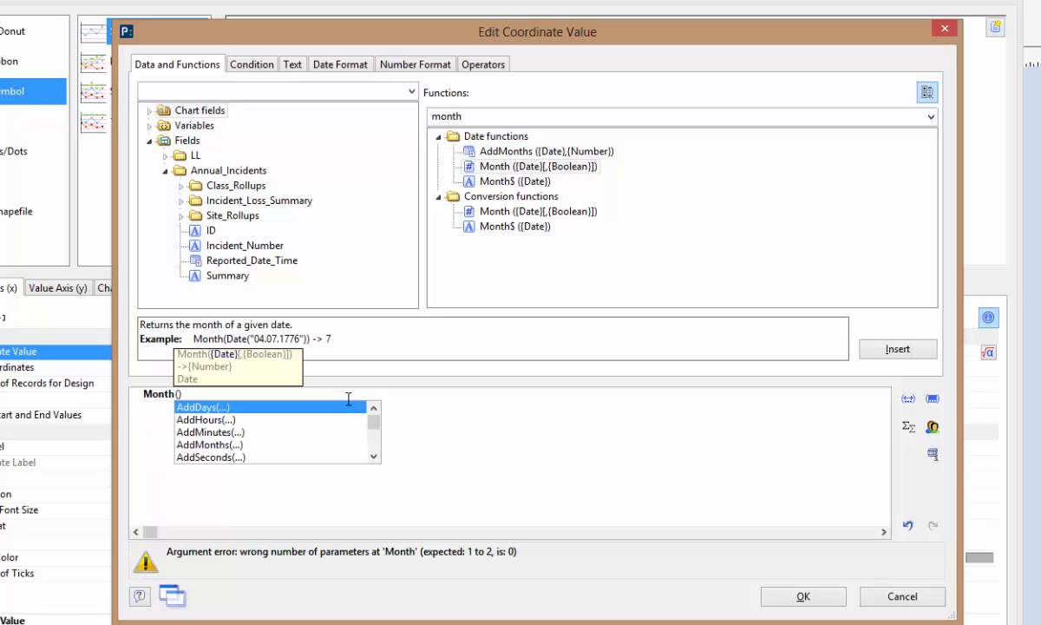
double_click(273, 262)
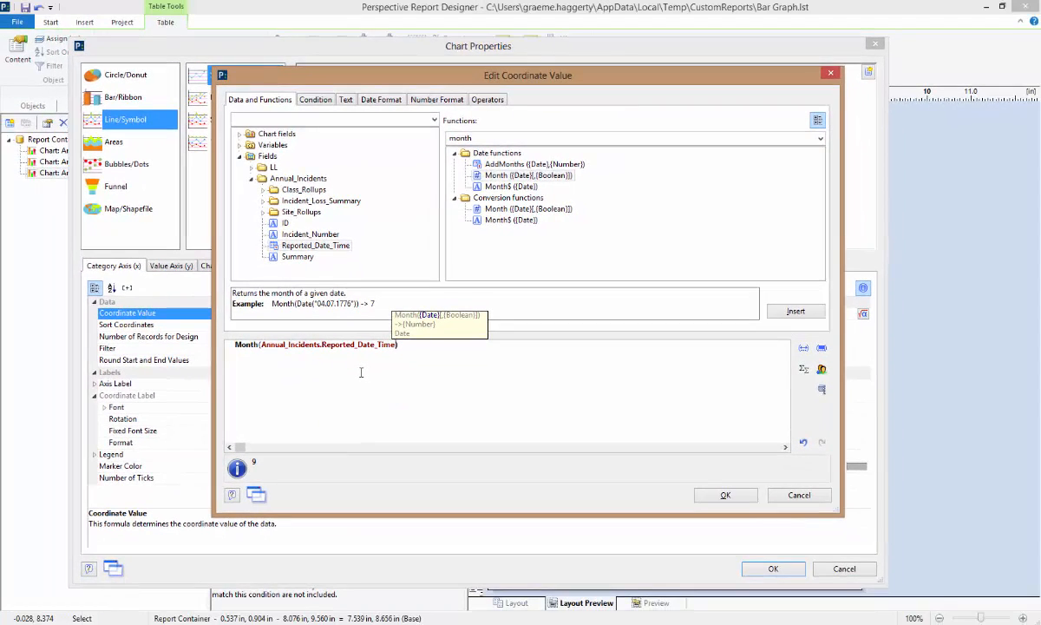
left_click(720, 496)
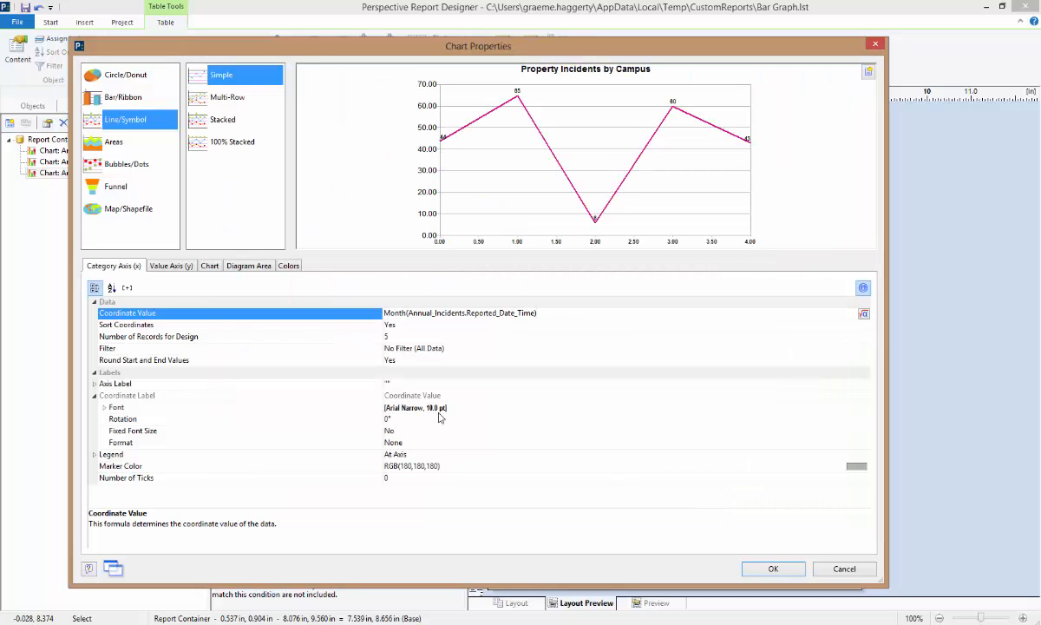
- Set the line chart's Linear Data Axis option to No
left_click(391, 399)
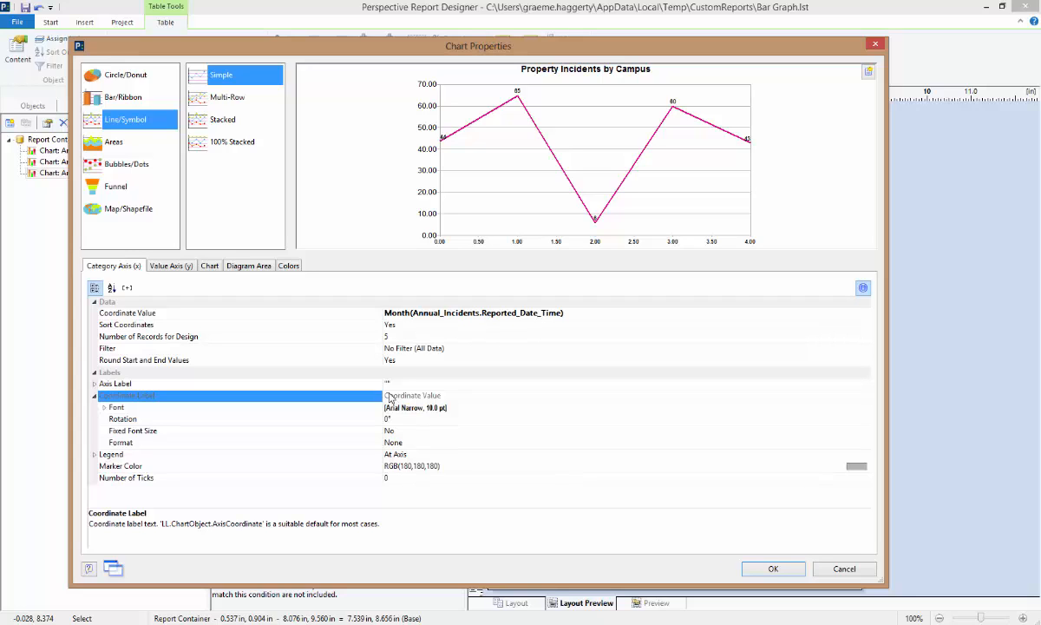
left_click(213, 269)
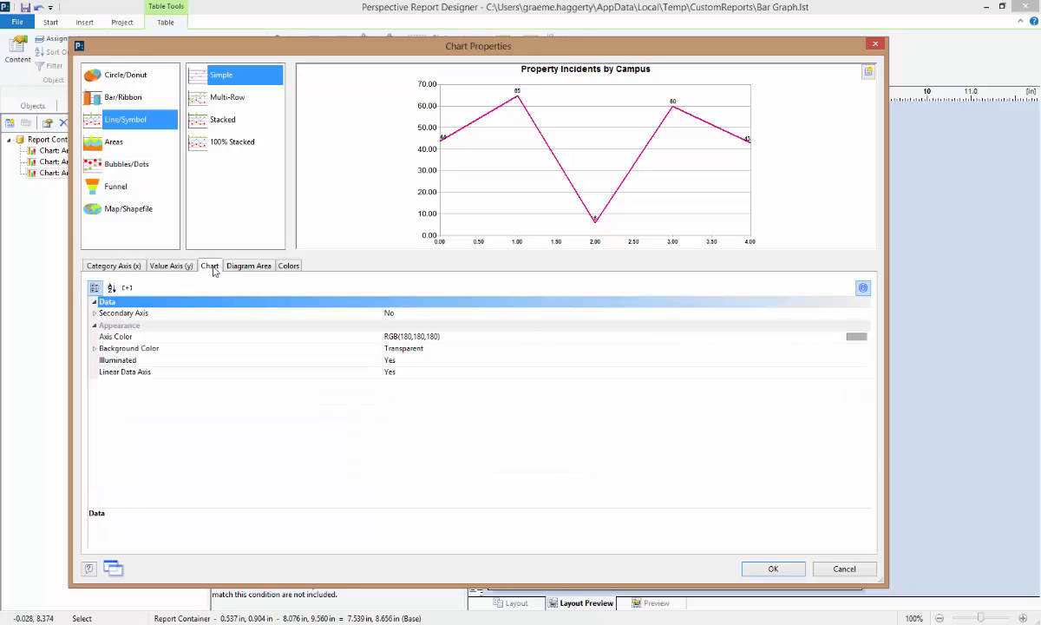
left_click(420, 375)
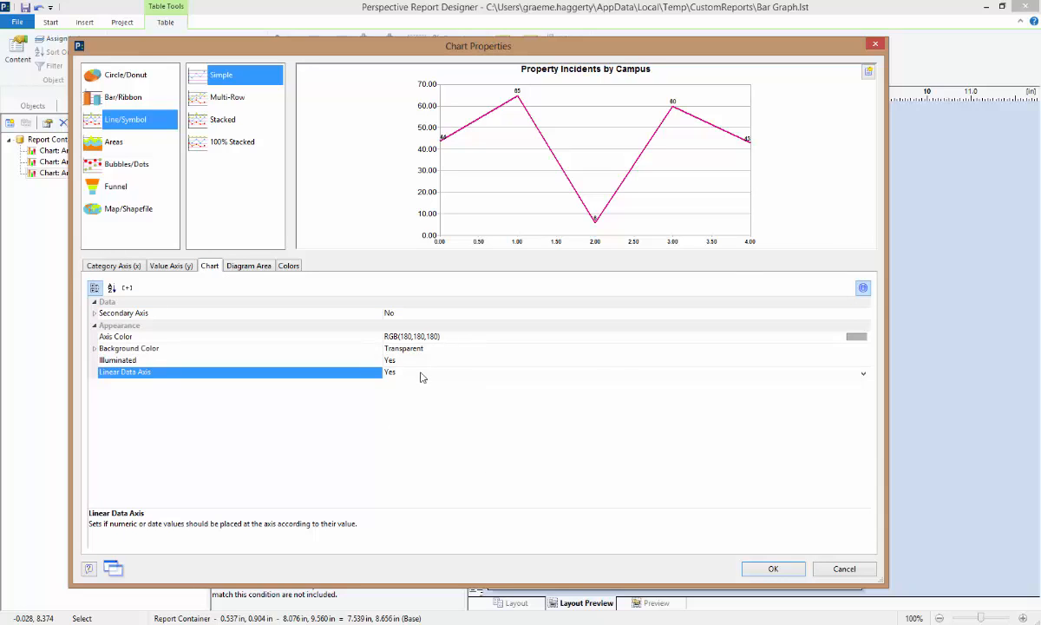
left_click(864, 375)
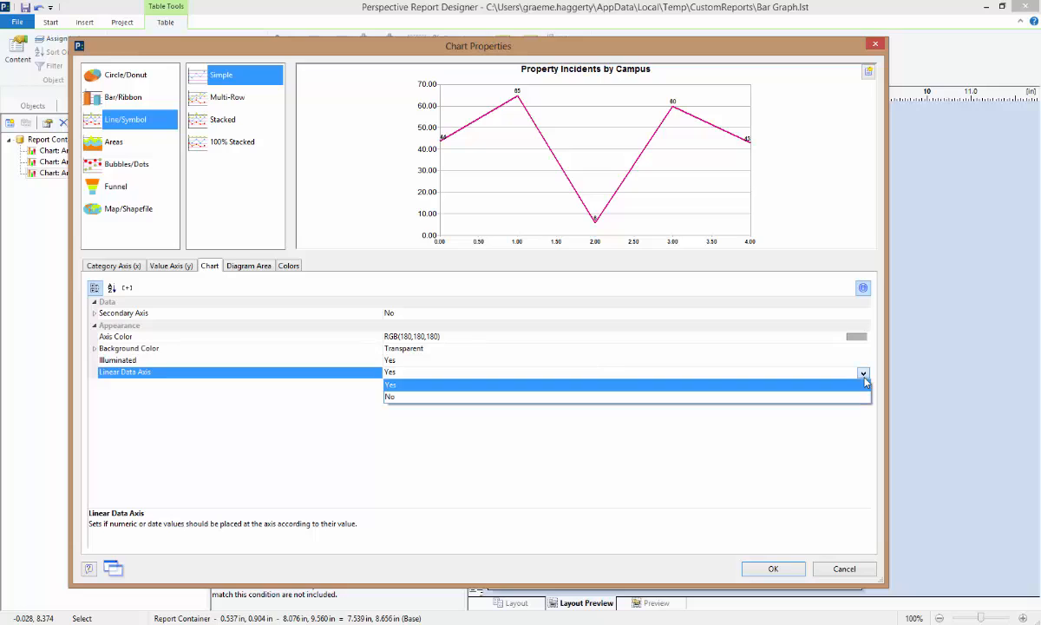
left_click(861, 398)
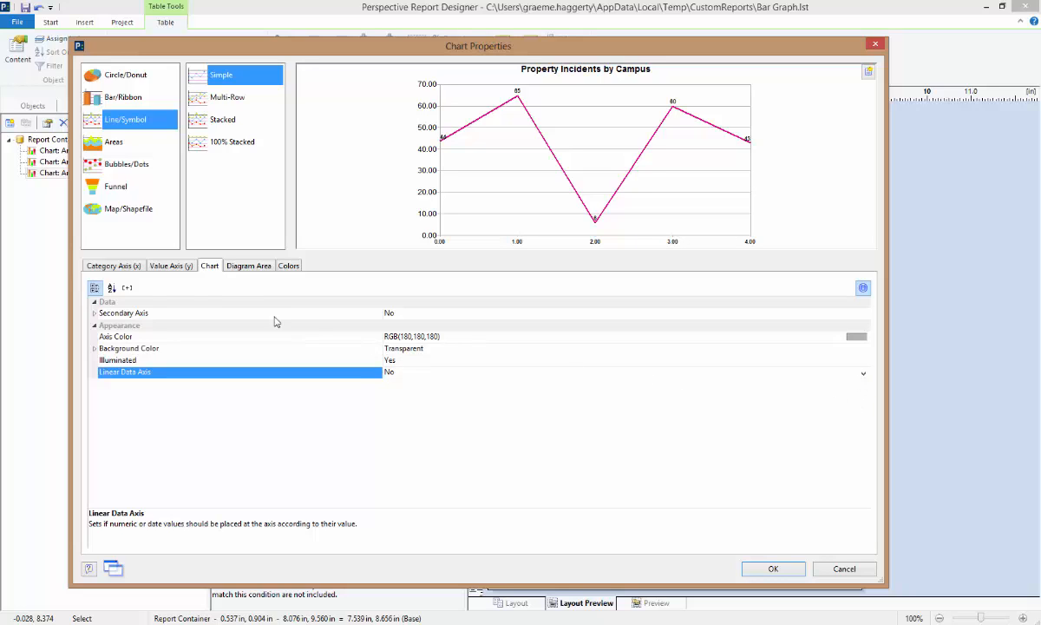
- Replace the category axis coordinate label formula with Month$(Annual_Incidents.Reported_Date_Time)
left_click(165, 266)
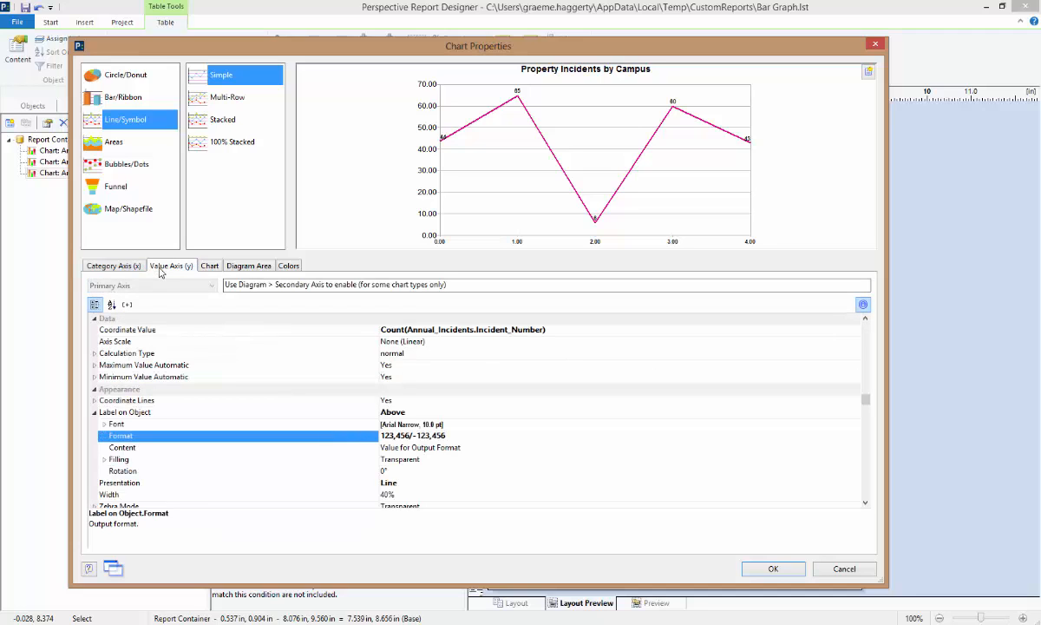
left_click(109, 264)
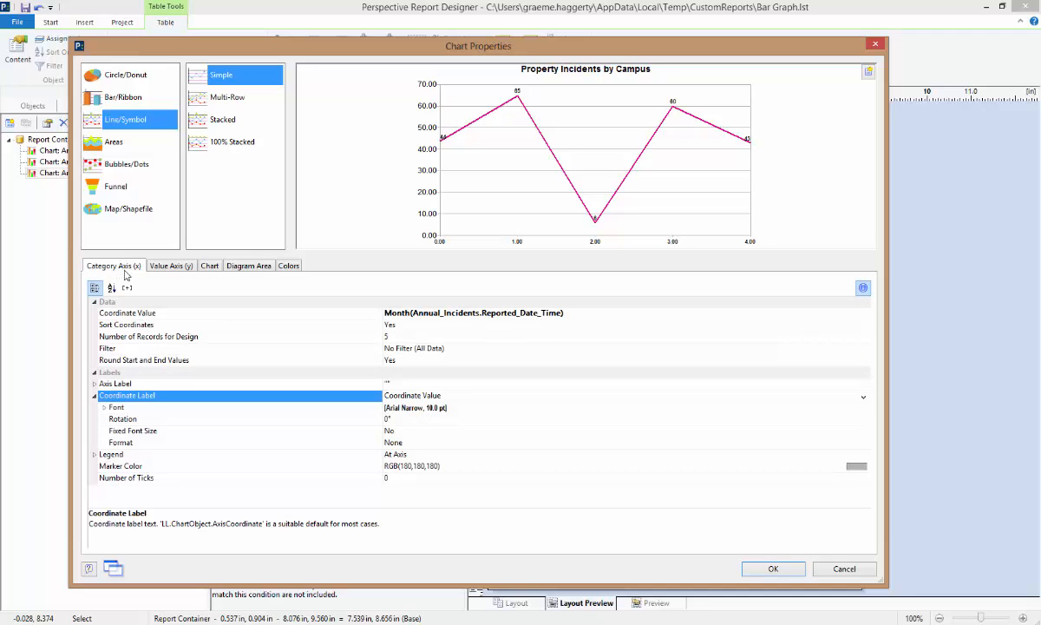
left_click(431, 395)
left_click(811, 396)
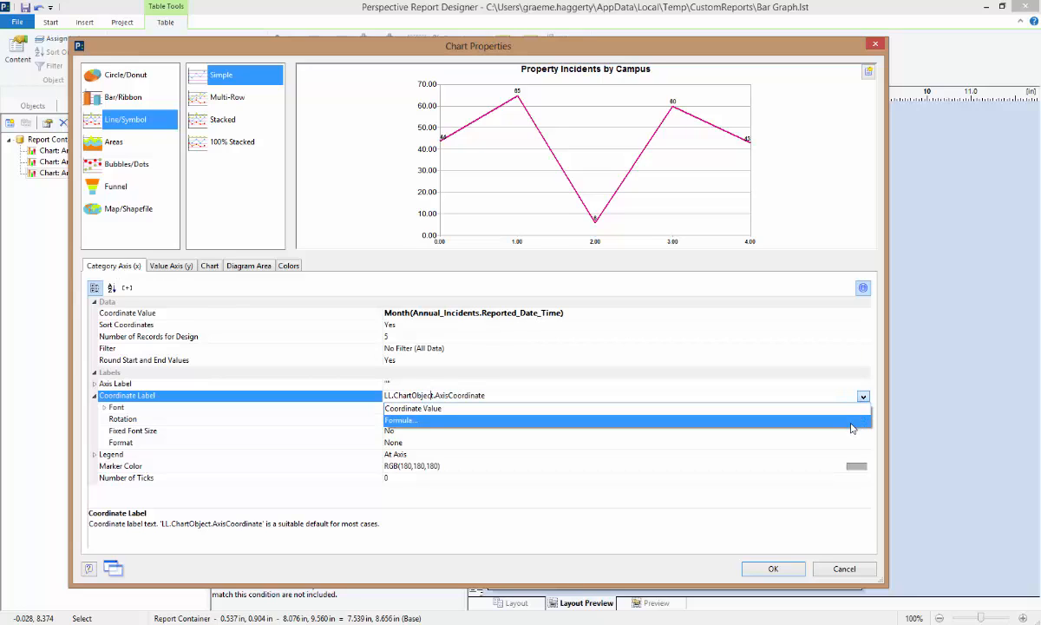
left_click(794, 421)
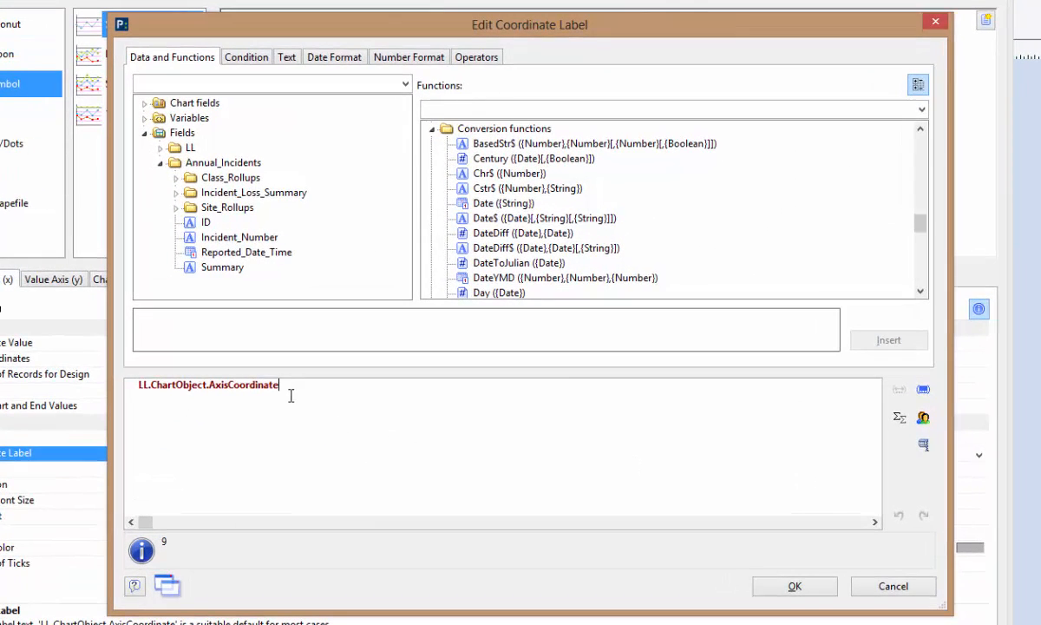
left_click_drag(327, 366, 227, 365)
left_click_drag(170, 393, 123, 395)
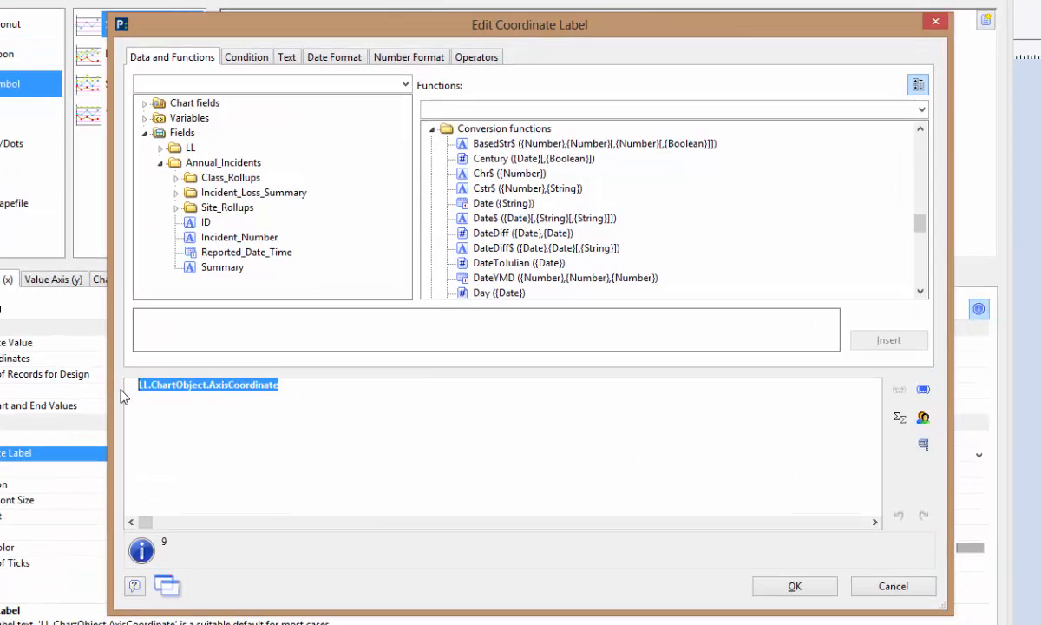
type("month")
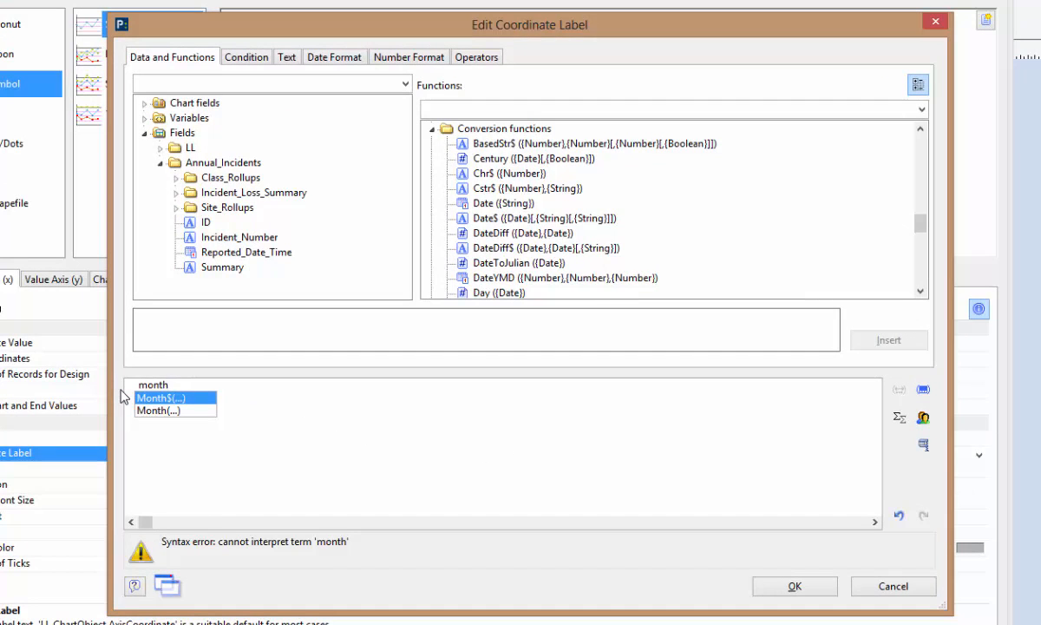
key("Return")
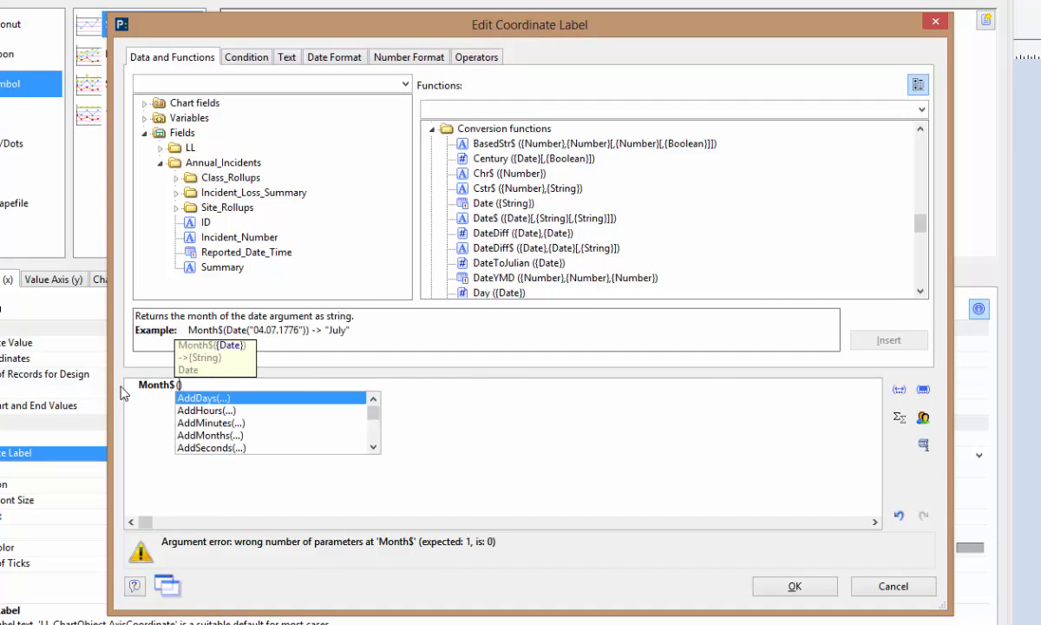
left_click(227, 254)
double_click(227, 255)
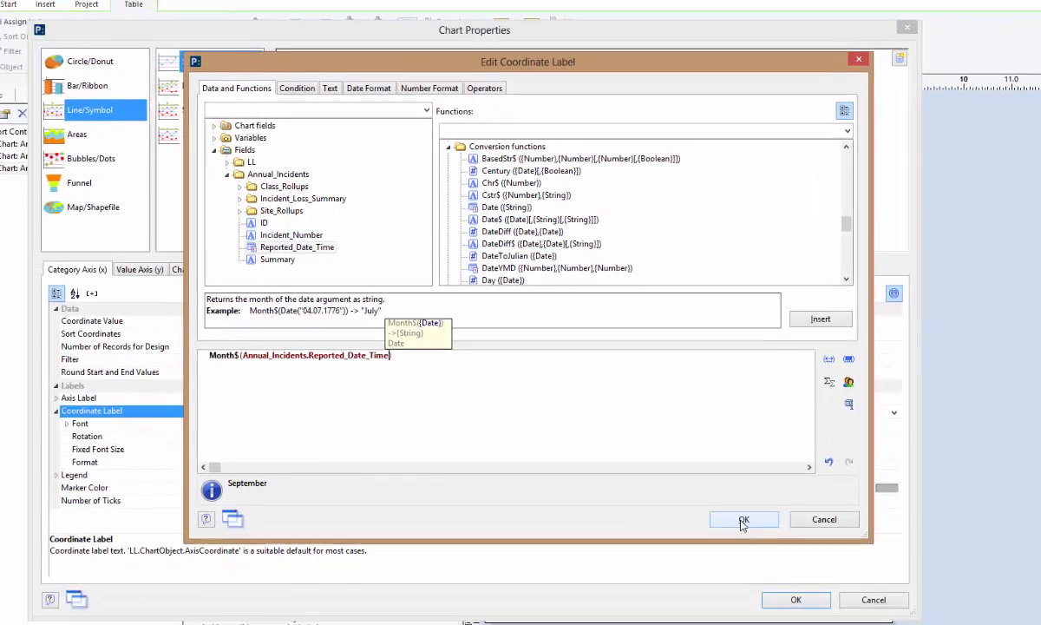
left_click(744, 520)
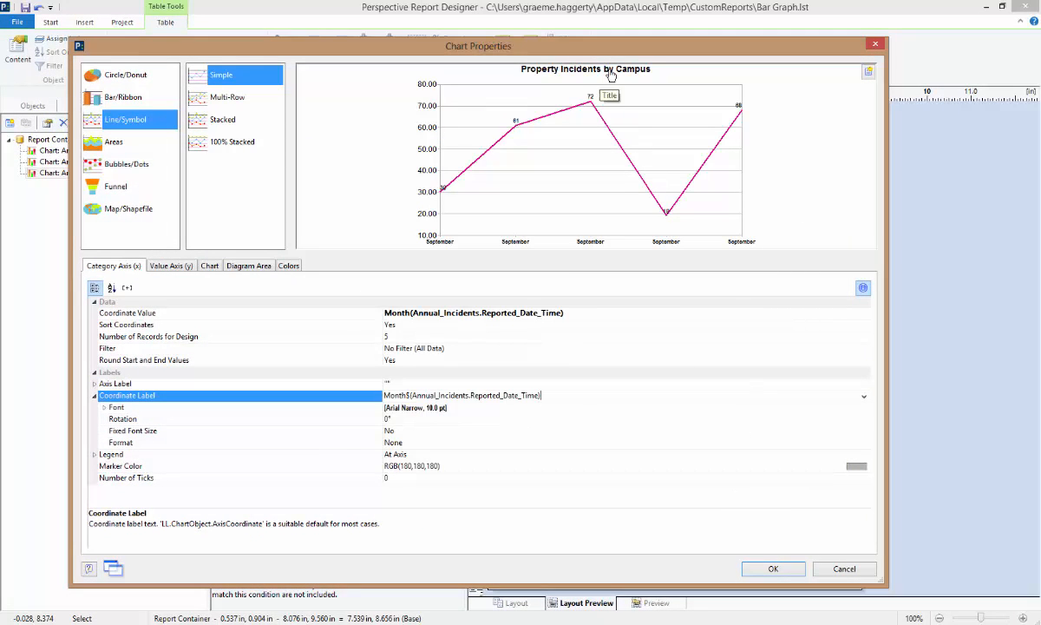
- Change the line chart's title to "Incidents by Month" and apply the chart properties
left_click(571, 69)
left_click(415, 313)
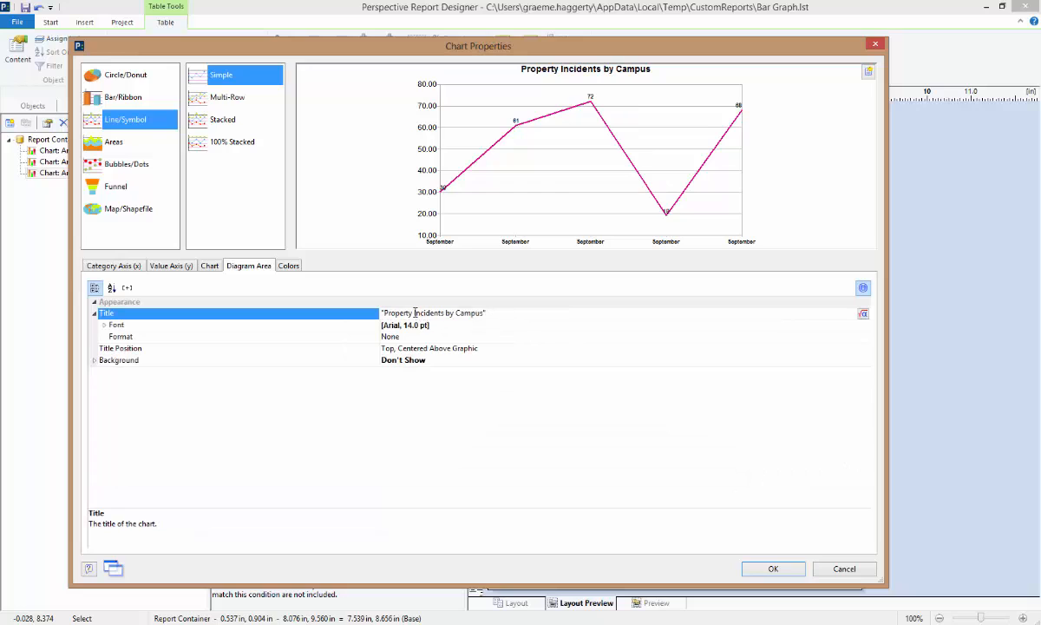
left_click_drag(414, 313, 382, 314)
key("Delete")
key("Delete")
key("Delete")
key("Delete")
key("Delete")
key("Delete")
key("Delete")
type("Month")
left_click(764, 573)
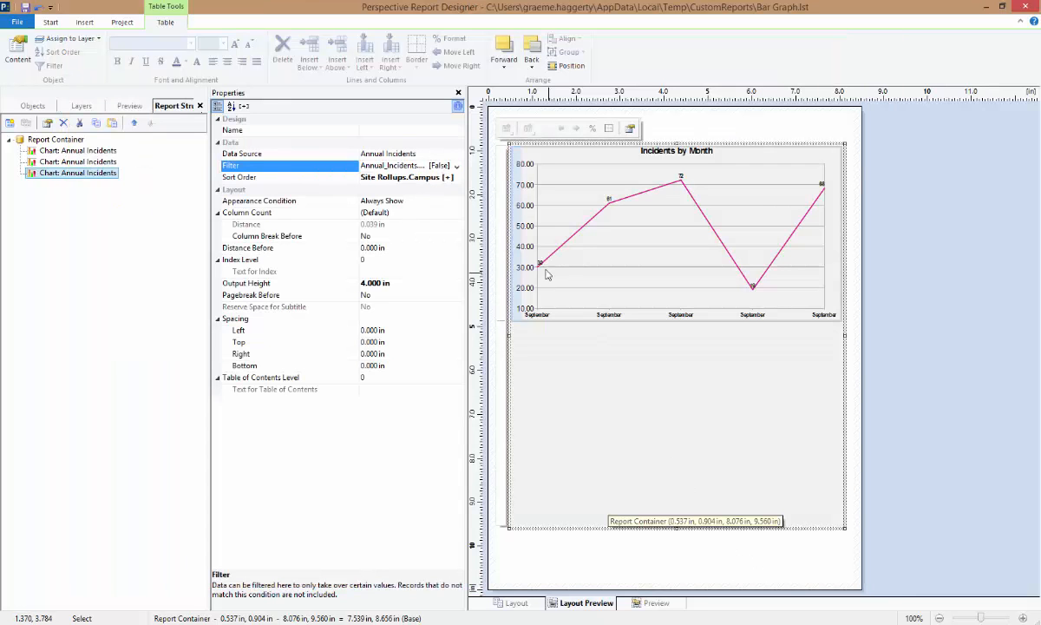
- Set the line chart's filter to No Filter (All Data) and name the chart "Line - Month"
left_click(456, 166)
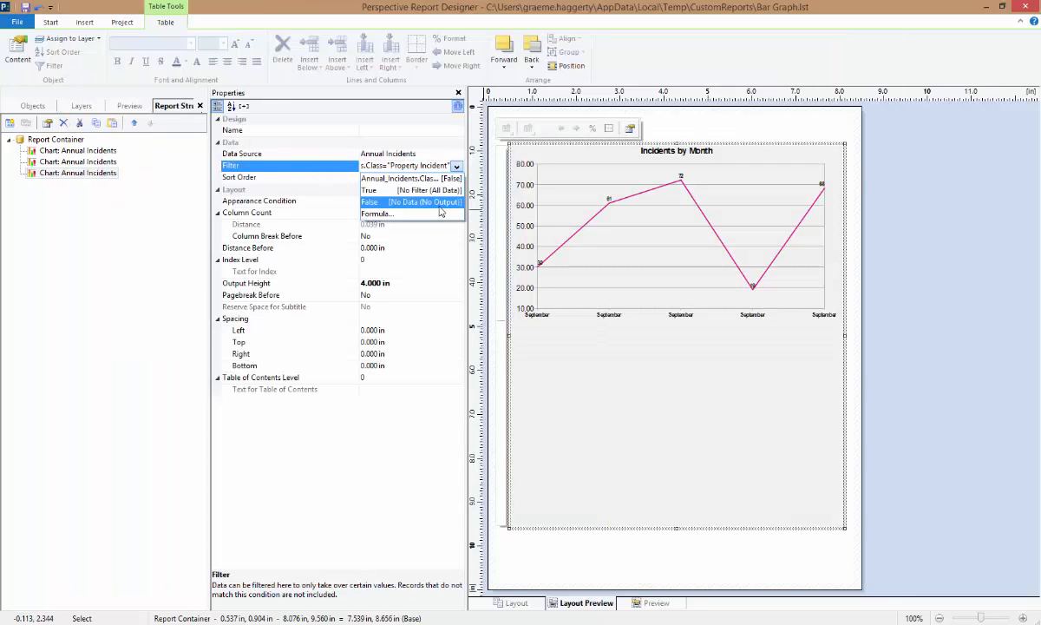
left_click(420, 189)
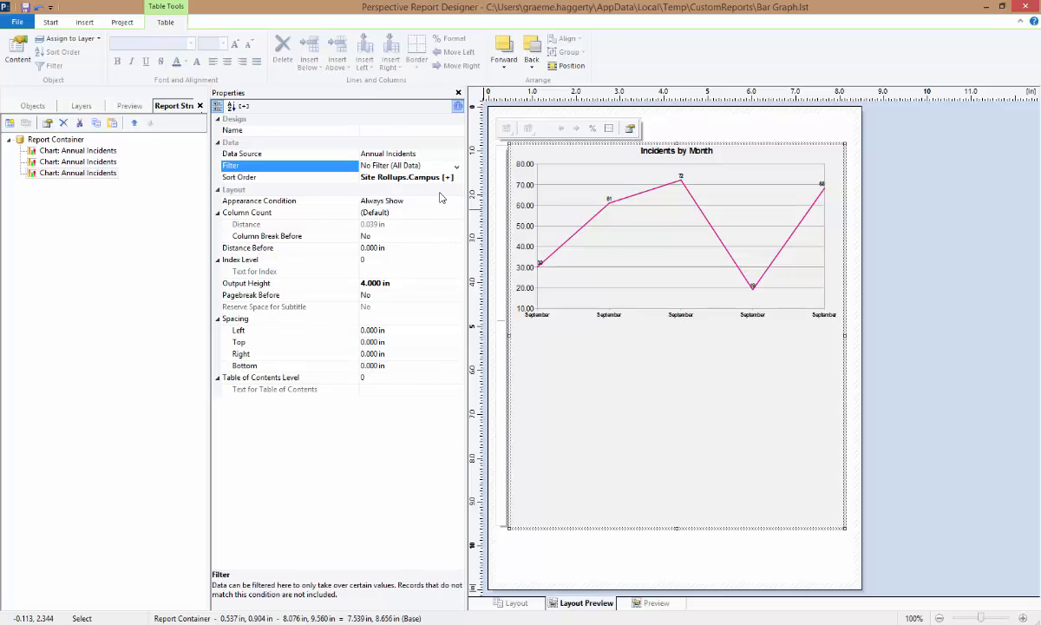
left_click(416, 131)
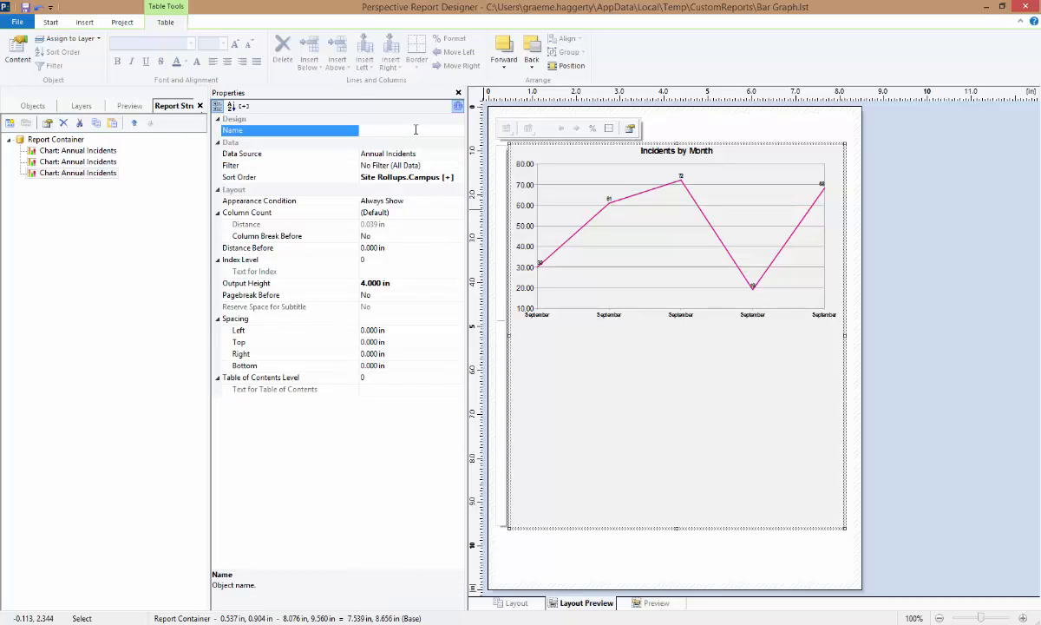
type("Line - Month")
- Name the Property Incidents by Campus chart "Bar - Property"
left_click(110, 162)
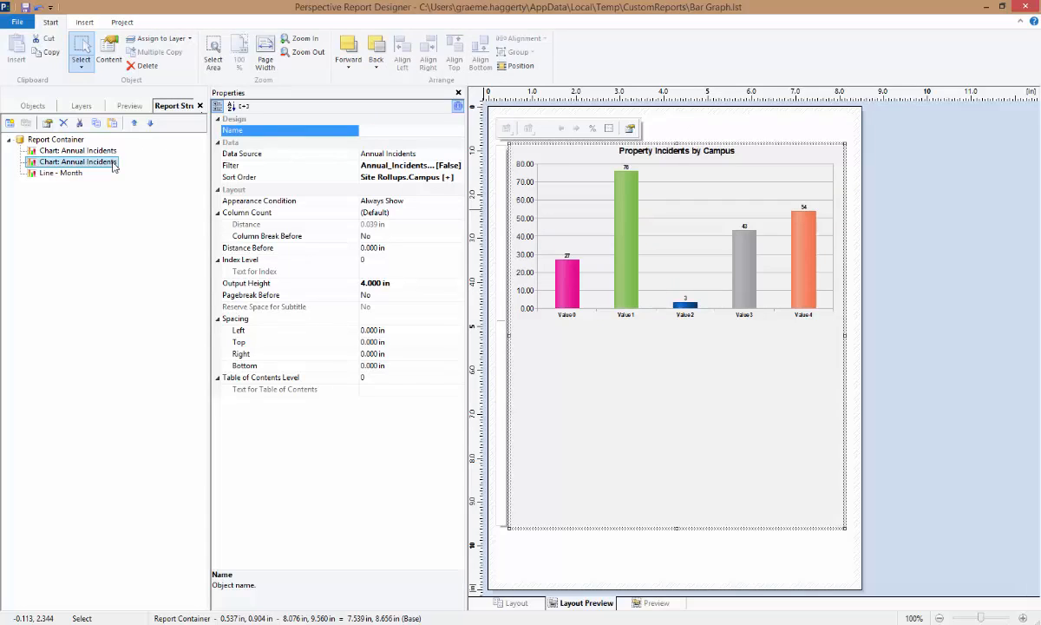
left_click(377, 131)
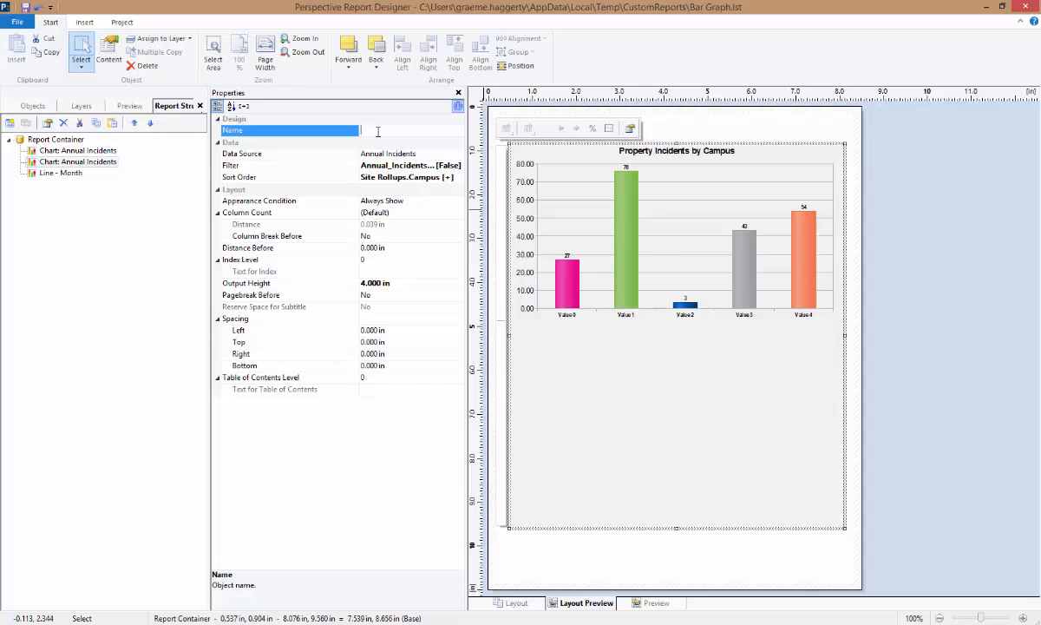
type("Bar - Property")
- Rename the Security Incidents by Campus chart as "Bar - Security" in the report structure
left_click(108, 152)
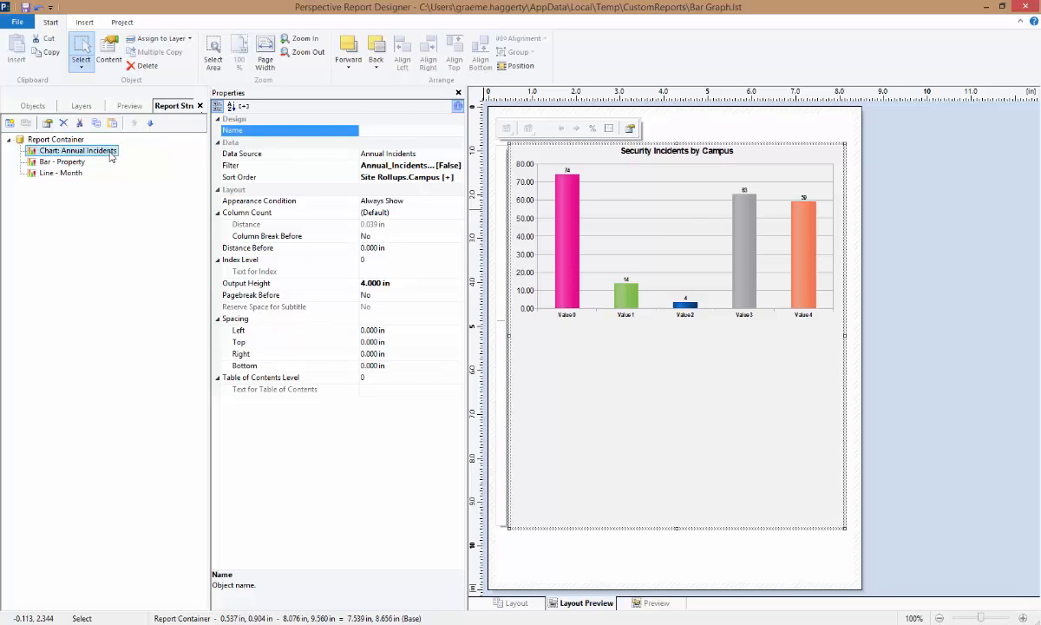
left_click(109, 151)
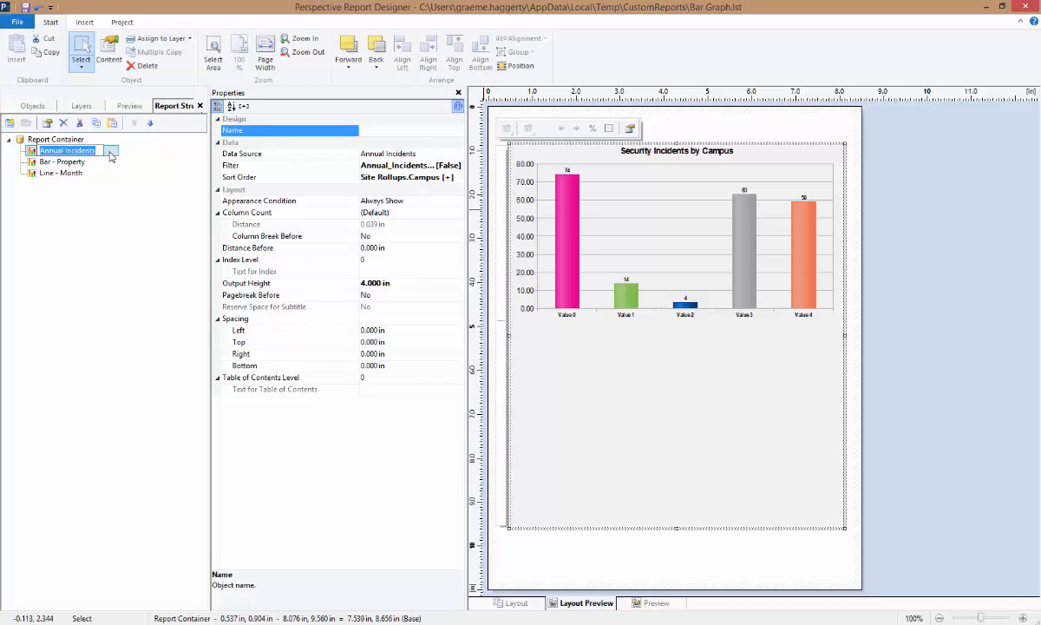
type("Bar - Security")
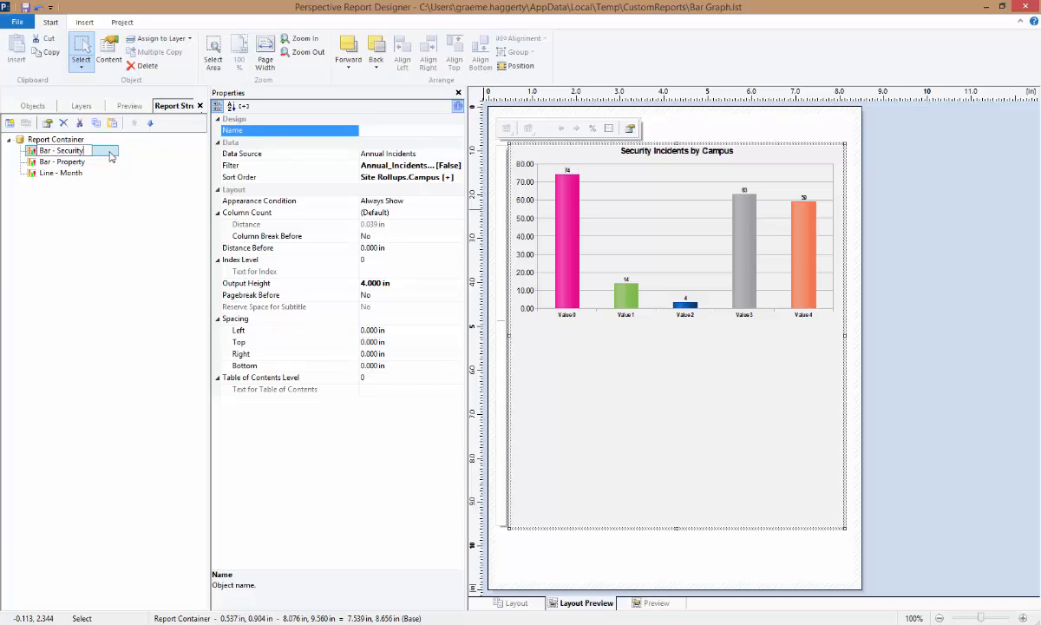
key("Return")
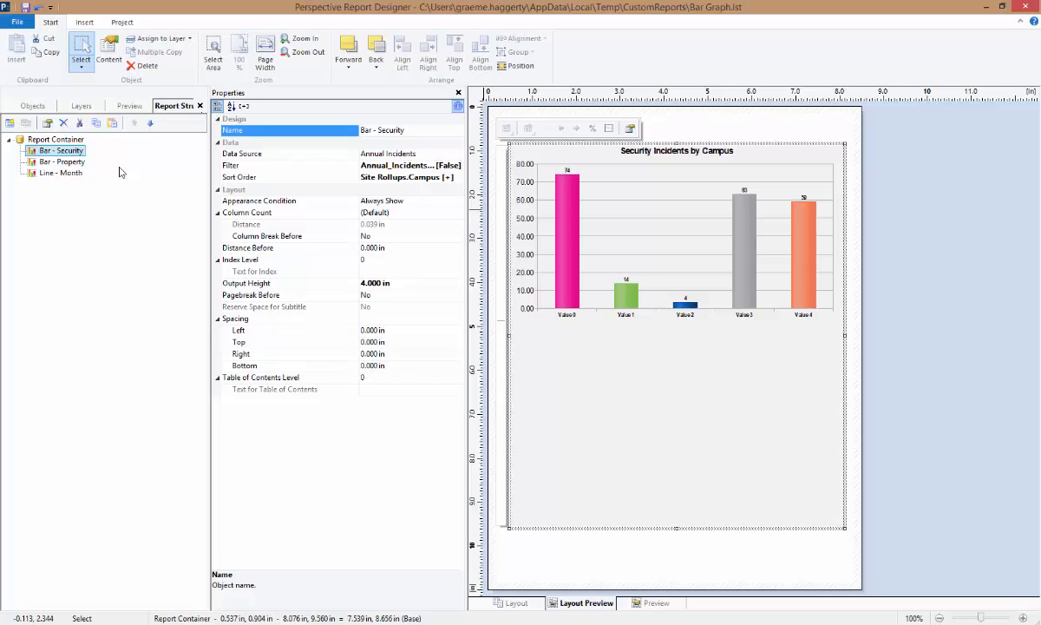
- Set the report container's column count to 2 columns
left_click(78, 140)
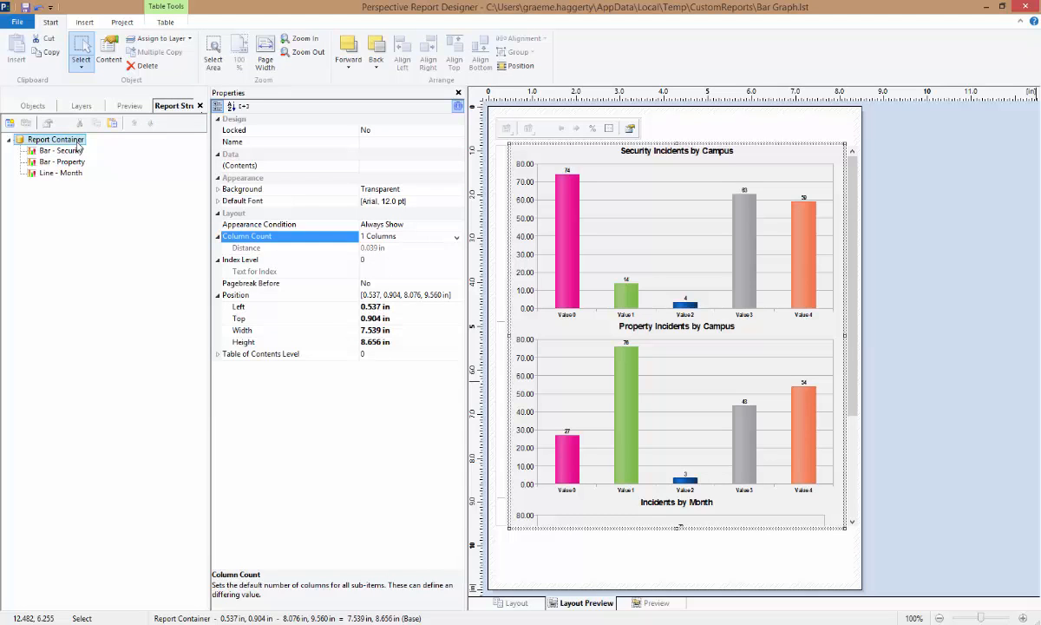
left_click(456, 238)
left_click(447, 260)
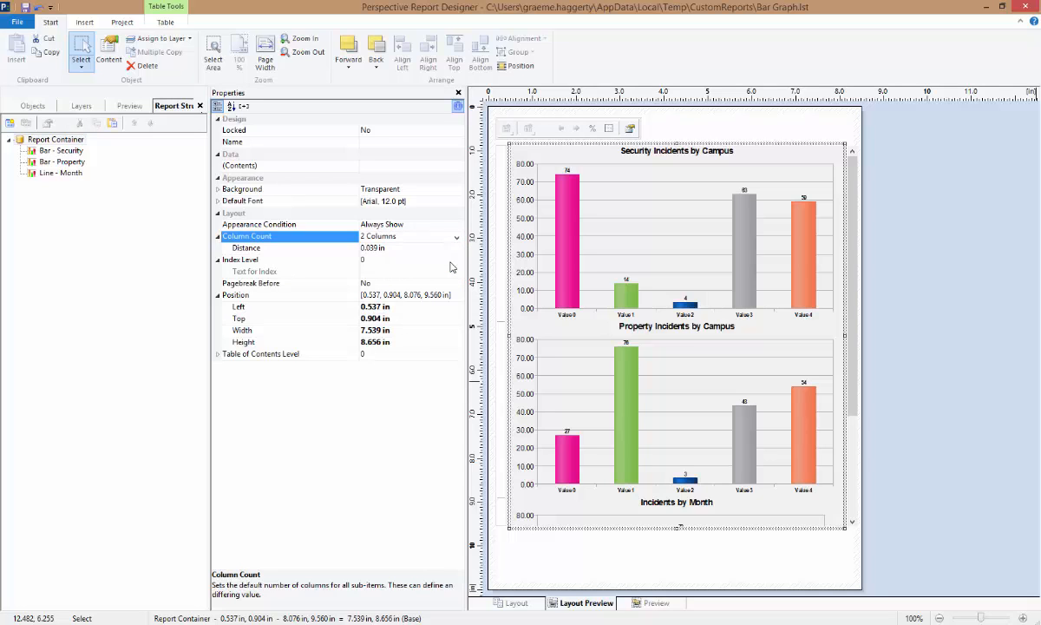
- Set the column count of both the Bar - Security and Bar - Property charts to 2 columns
left_click(76, 150)
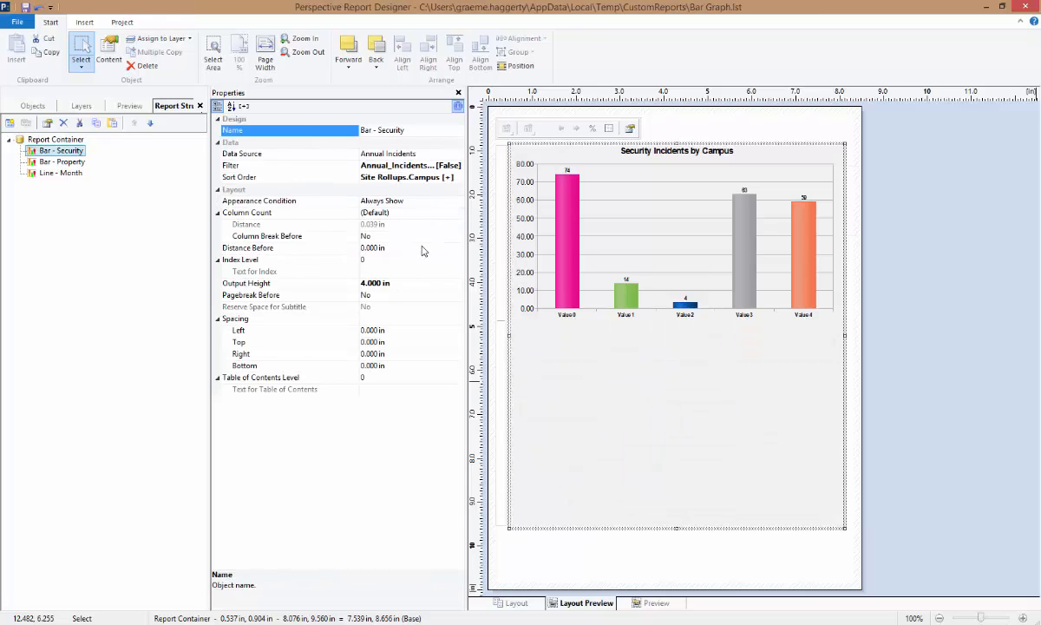
left_click(439, 213)
left_click(456, 217)
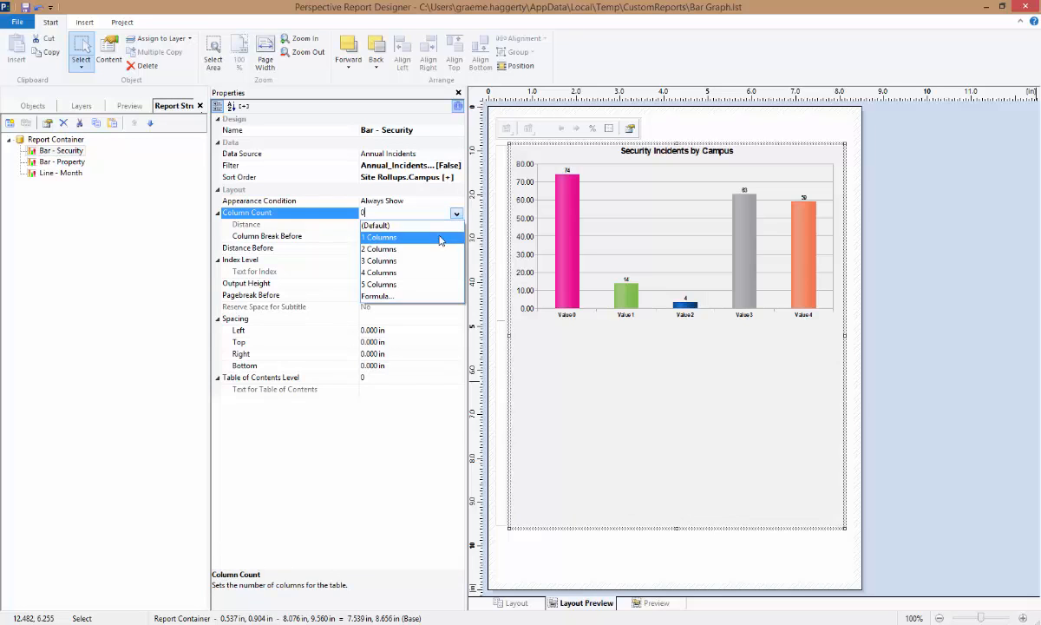
left_click(413, 246)
left_click(83, 164)
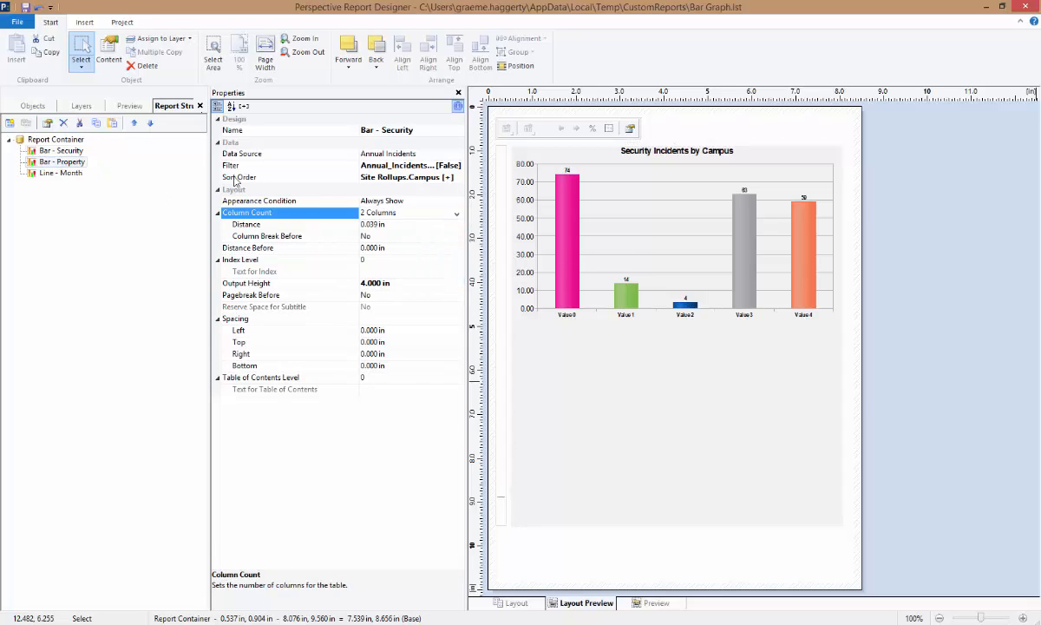
left_click(455, 213)
left_click(444, 249)
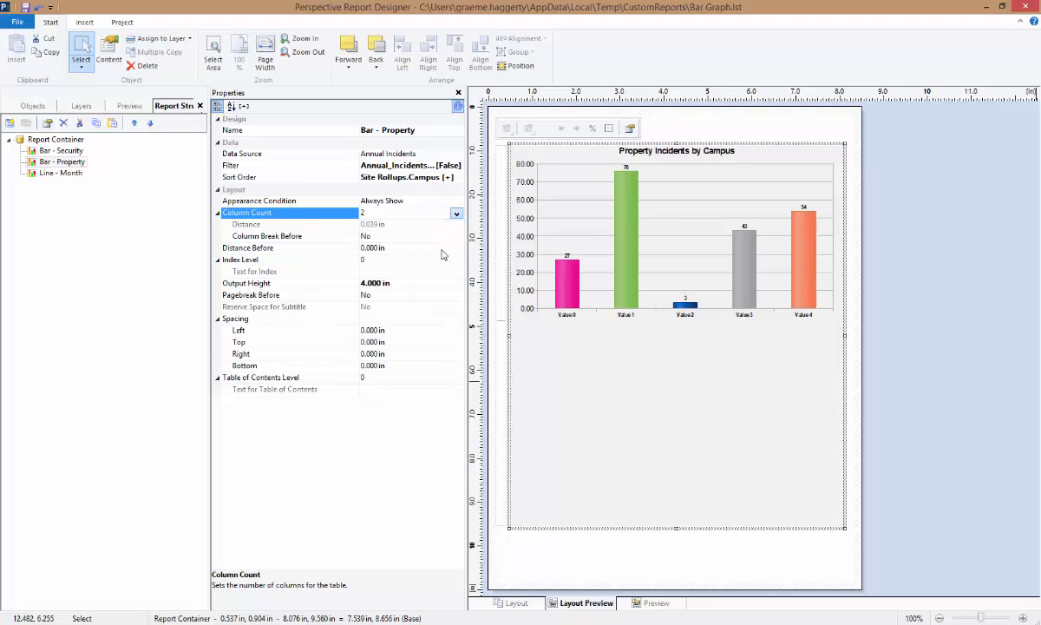
- Set the Line - Month chart's column count to 2 columns
left_click(69, 175)
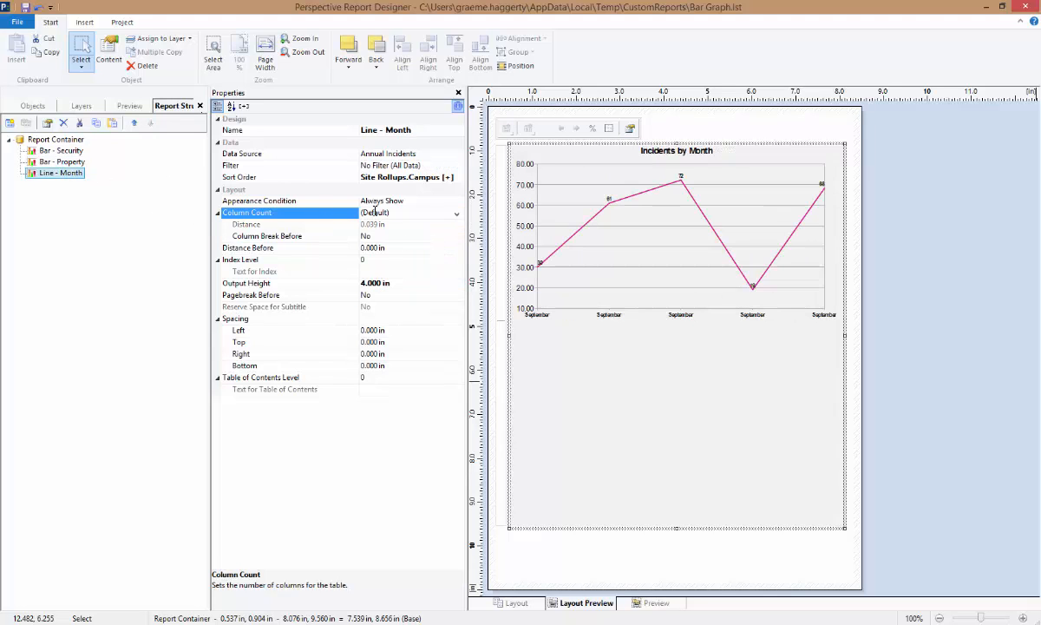
left_click(455, 213)
left_click(436, 252)
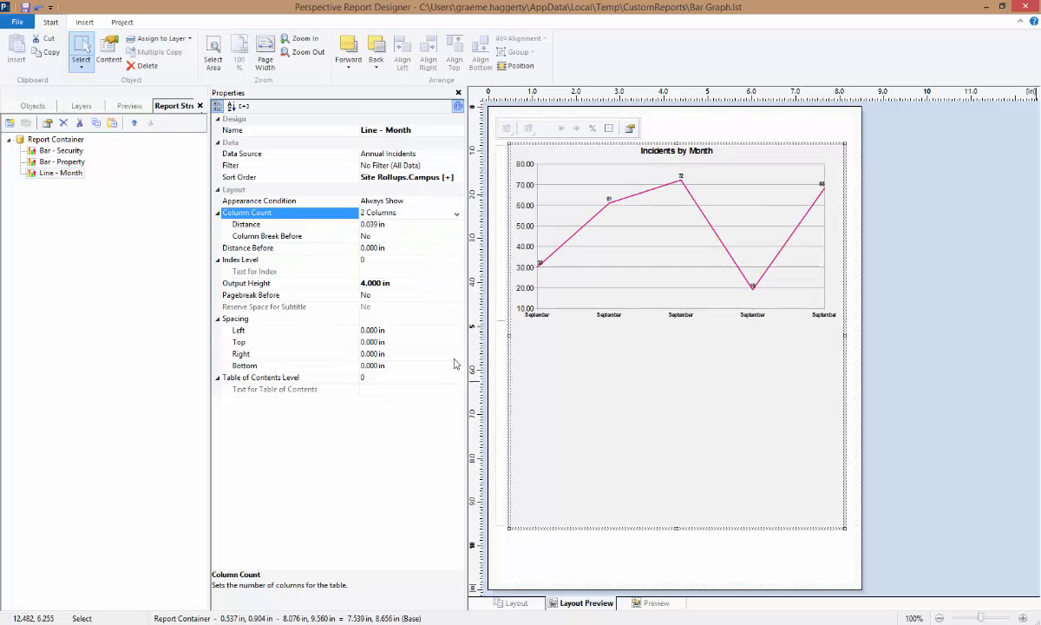
- Preview the report and set Column Break Before to Yes for the Bar - Property chart
left_click(656, 603)
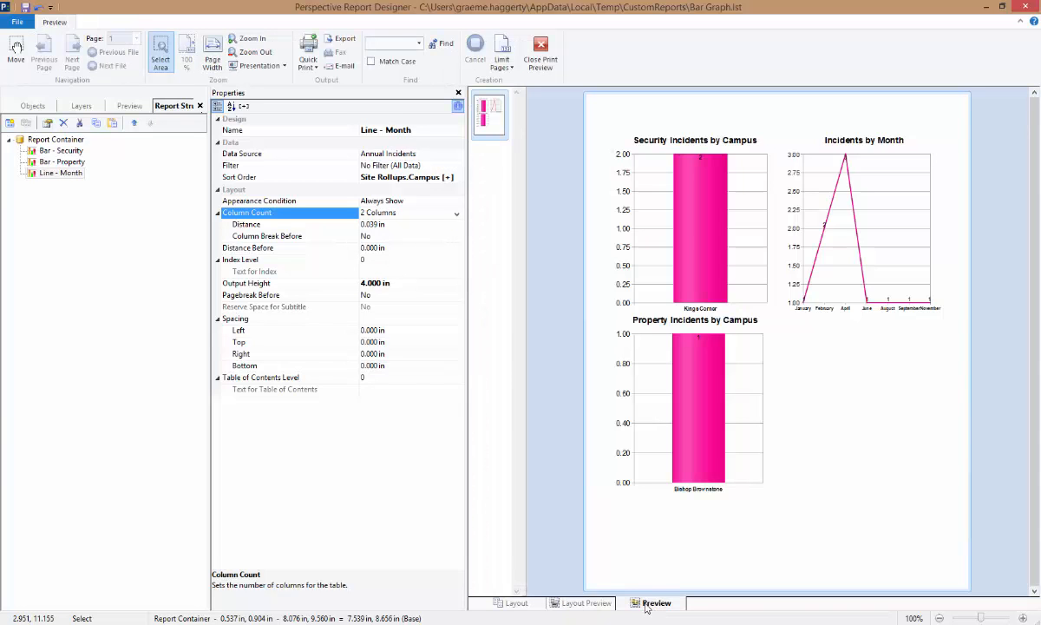
left_click(80, 163)
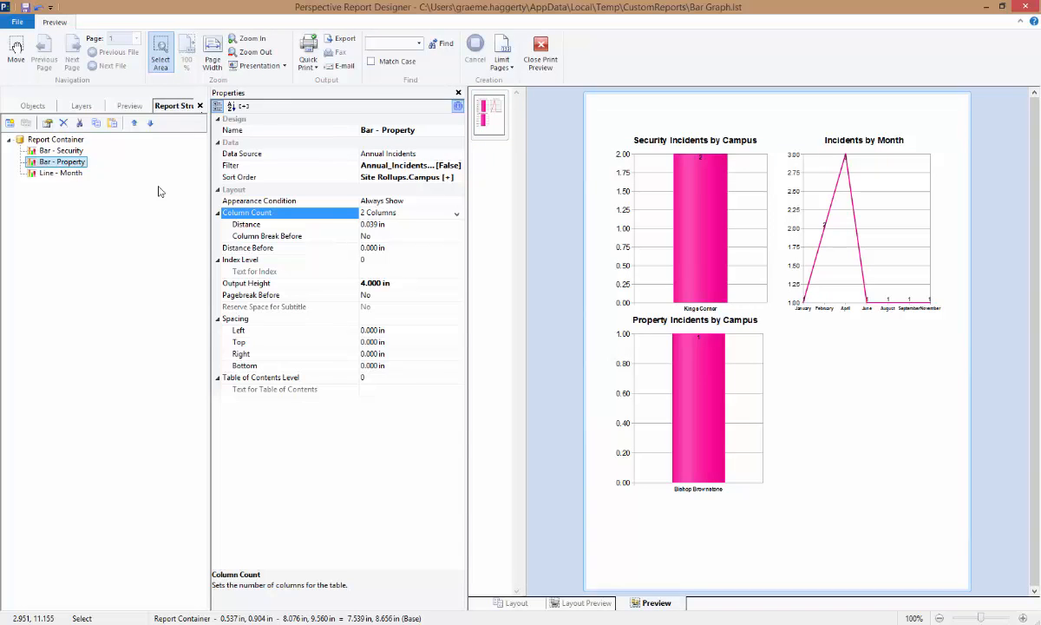
left_click(390, 239)
left_click(455, 238)
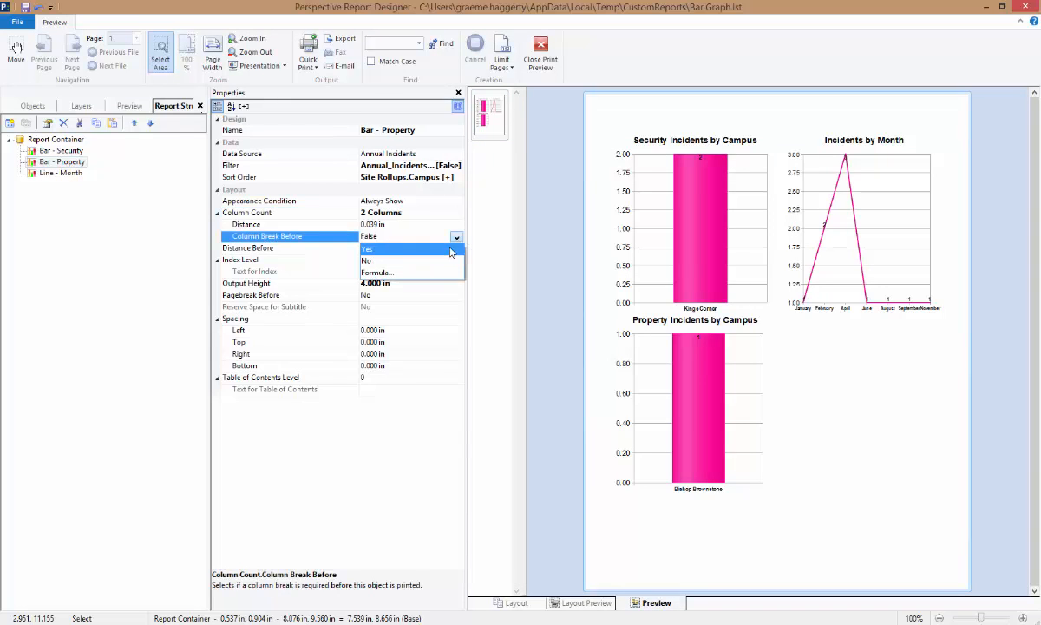
left_click(450, 250)
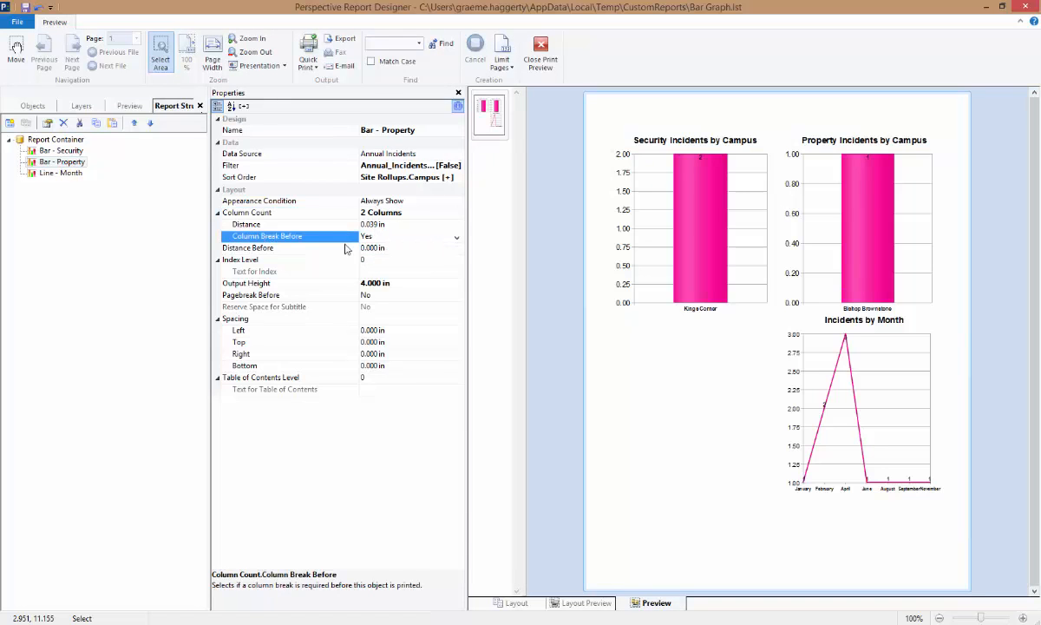
- Set the Line - Month chart's column count to 1 column
left_click(65, 173)
left_click(404, 213)
left_click(456, 213)
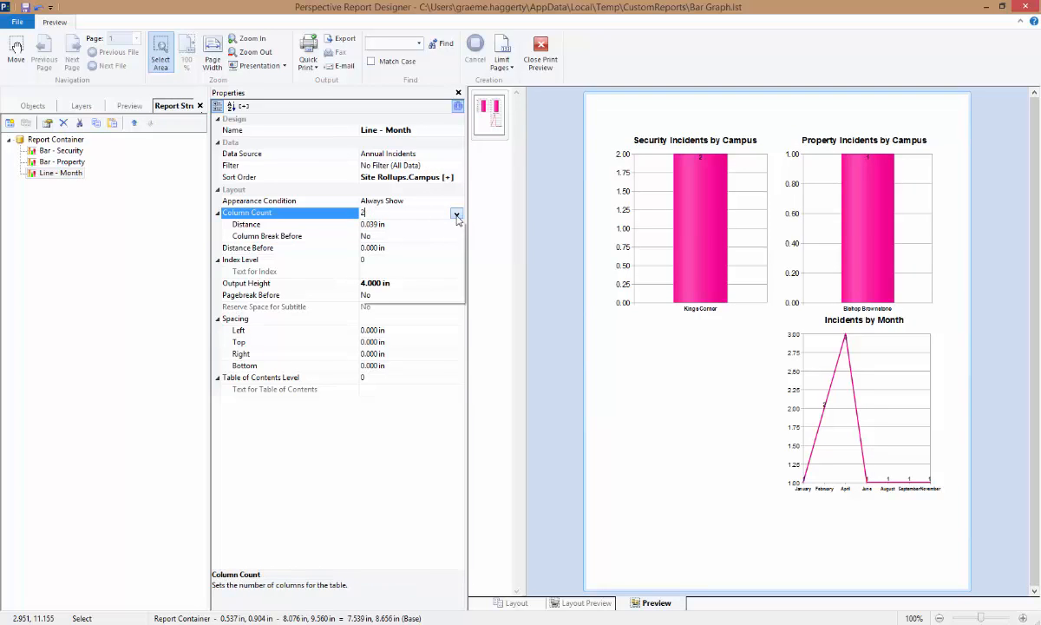
left_click(451, 237)
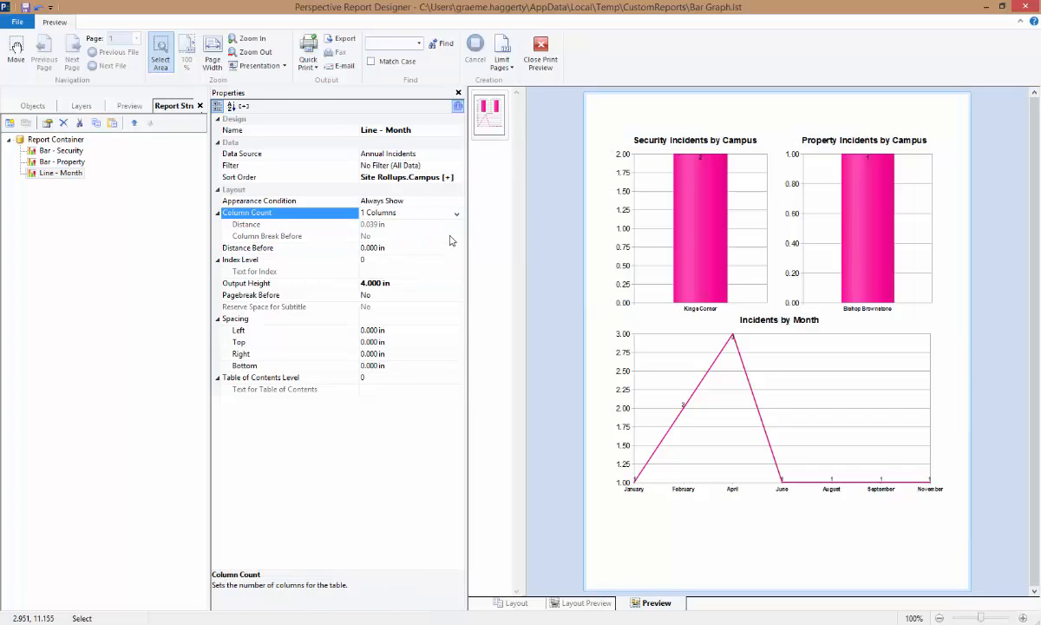